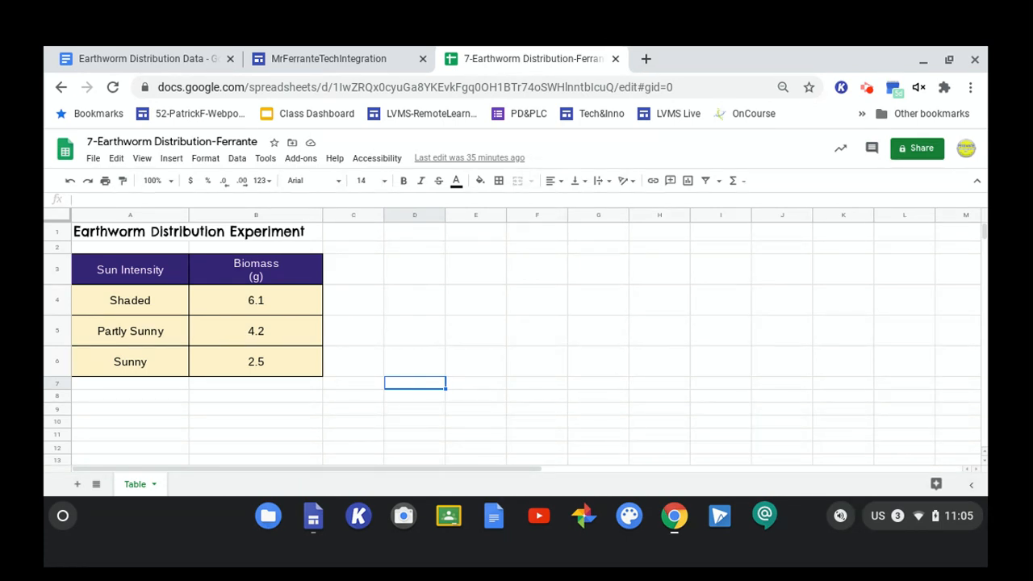
Duplicate the Table sheet within the spreadsheet and stay on the copy
{"action": "left_click", "coordinate": [374, 307]}
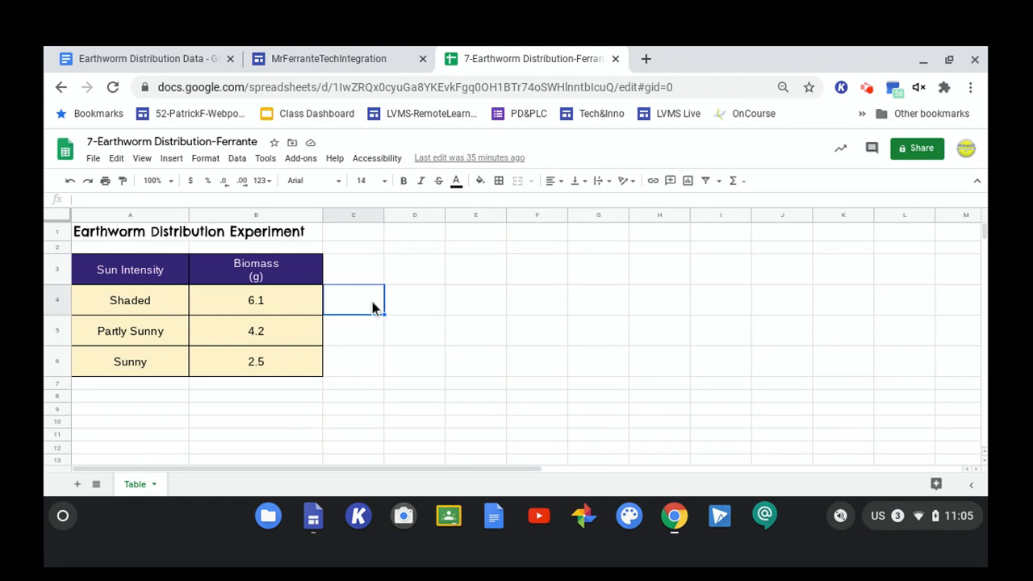
{"action": "left_click", "coordinate": [377, 293]}
{"action": "left_click", "coordinate": [153, 484]}
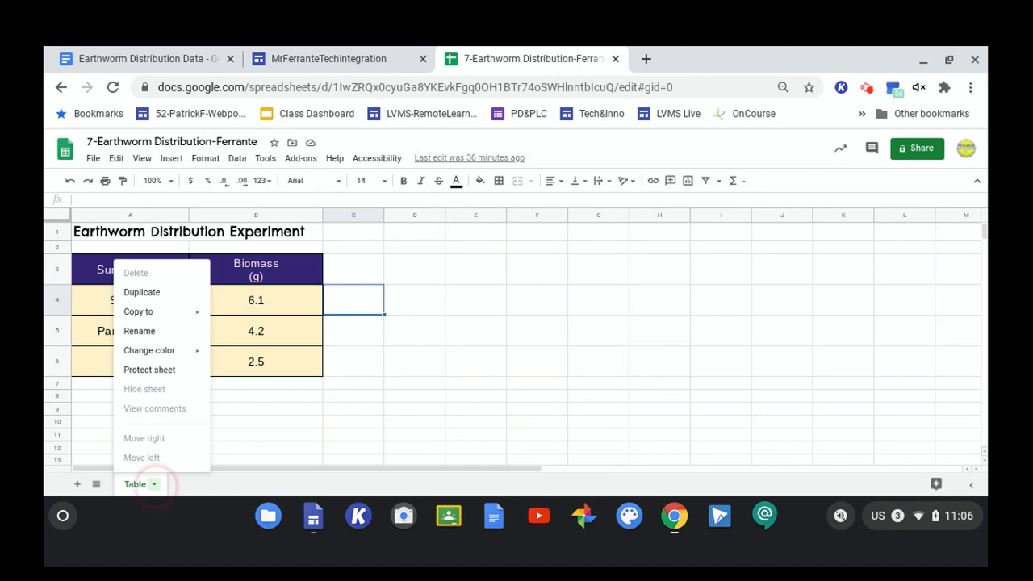
{"action": "left_click", "coordinate": [118, 294]}
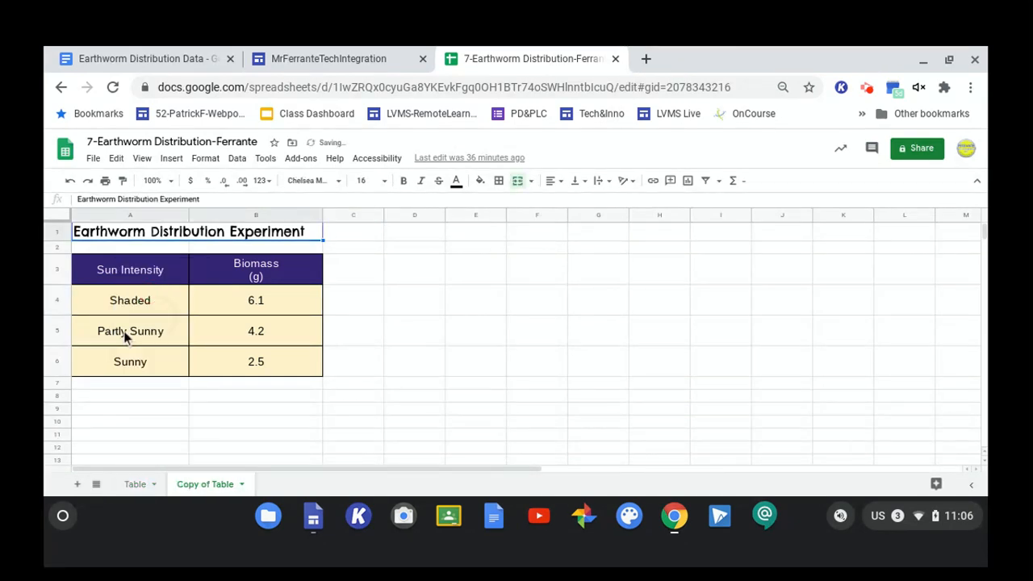
{"action": "left_click", "coordinate": [135, 484]}
{"action": "left_click", "coordinate": [194, 484]}
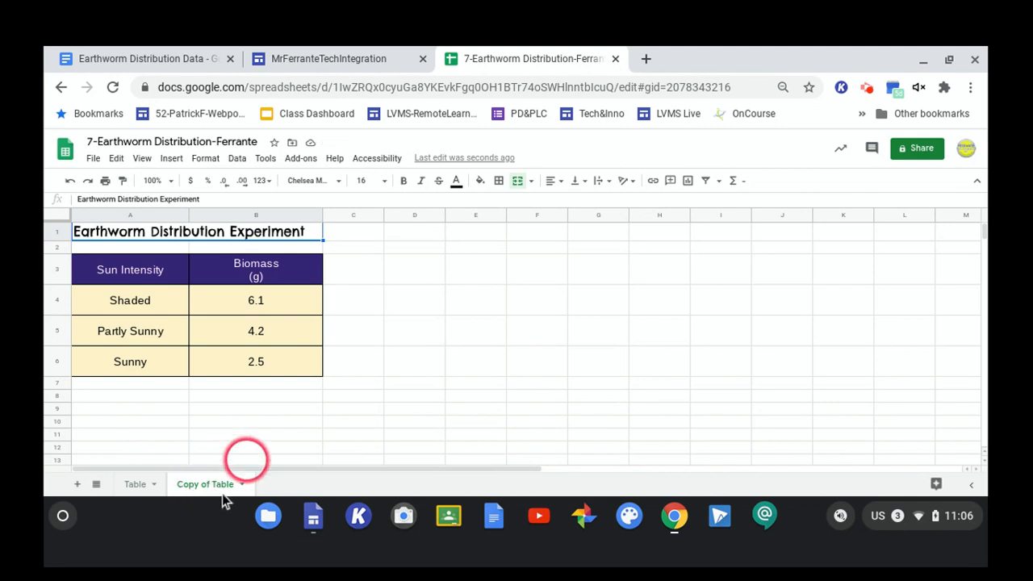
Rename the duplicated sheet as Data Analysis Table
{"action": "left_click", "coordinate": [241, 484]}
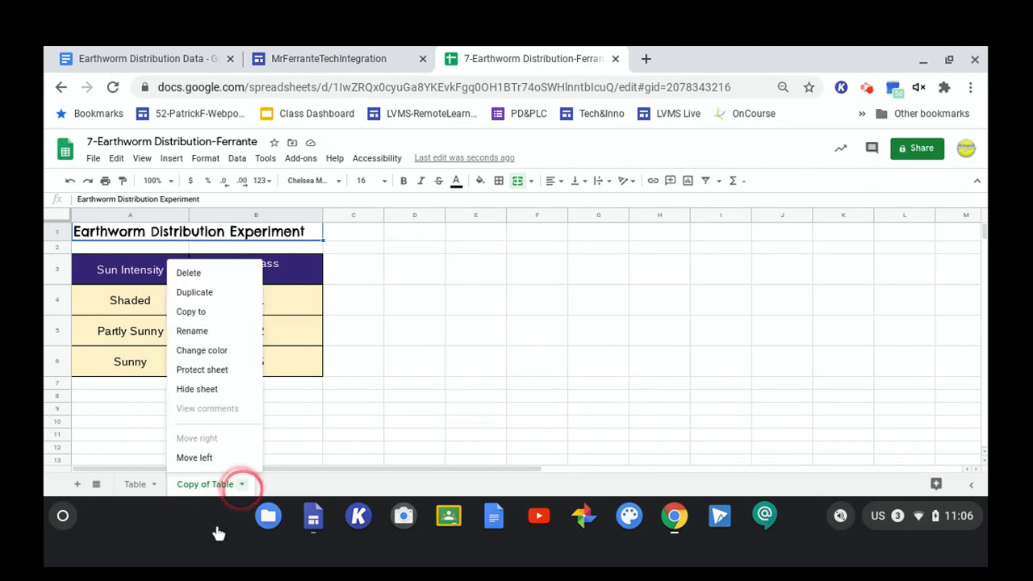
{"action": "left_click", "coordinate": [241, 485]}
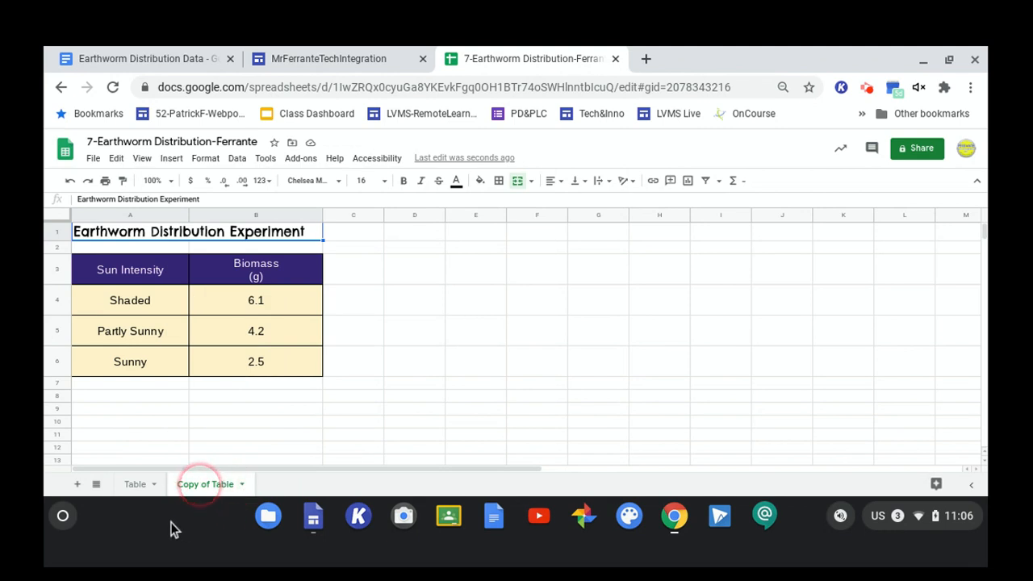
{"action": "double_click", "coordinate": [202, 484]}
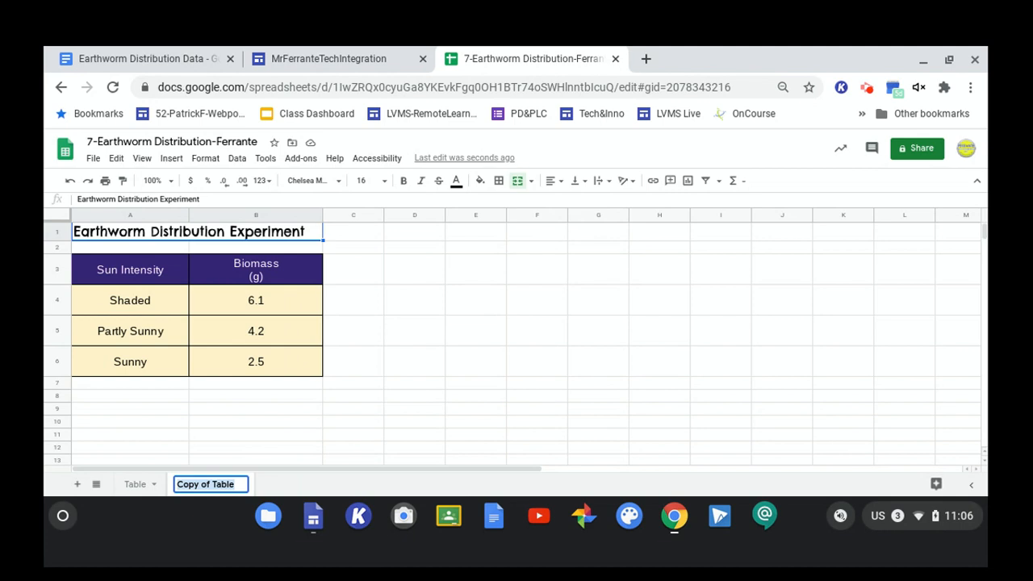
{"action": "key", "text": "BackSpace"}
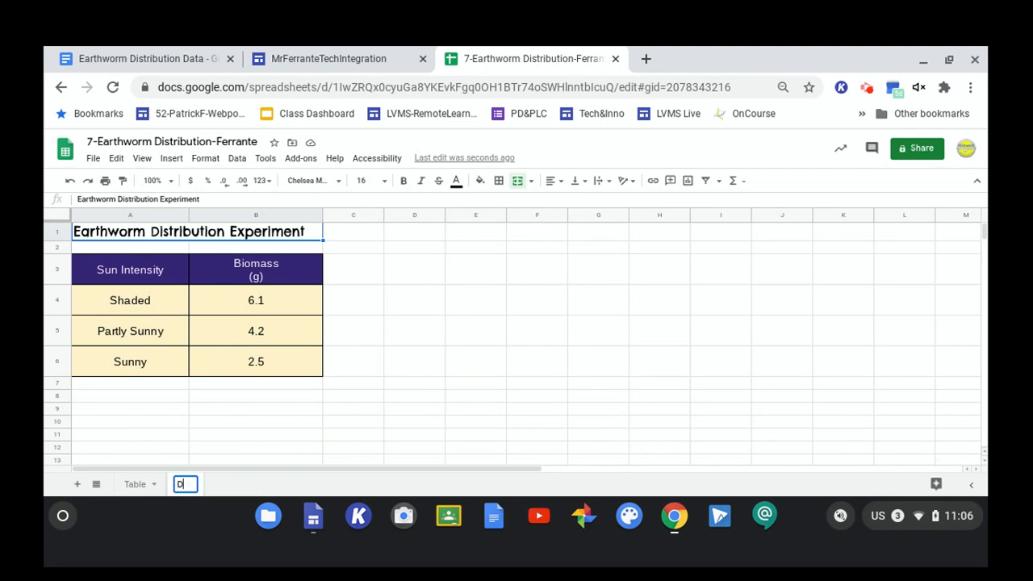
{"action": "type", "text": "Data A"}
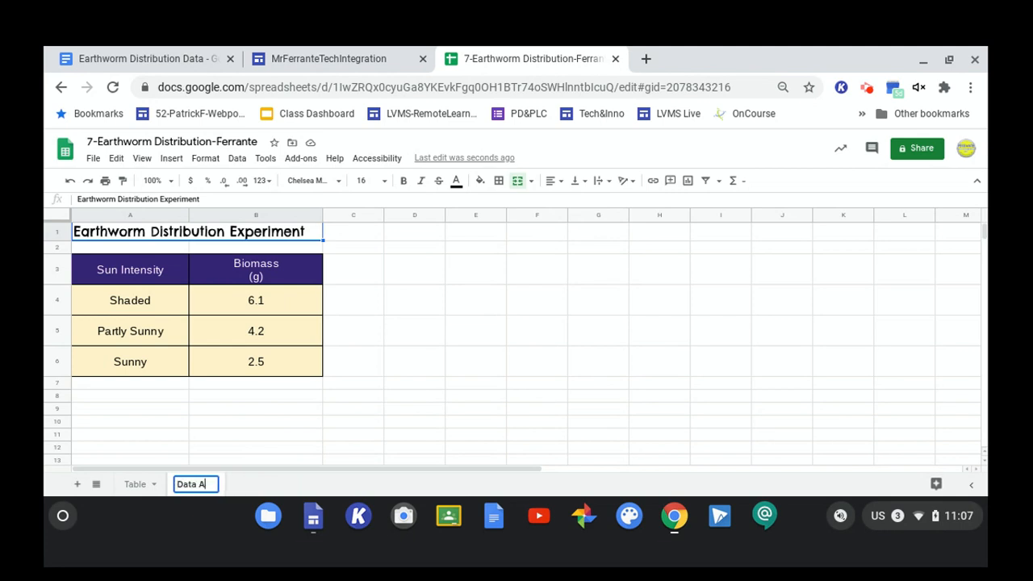
{"action": "type", "text": "nalysis"}
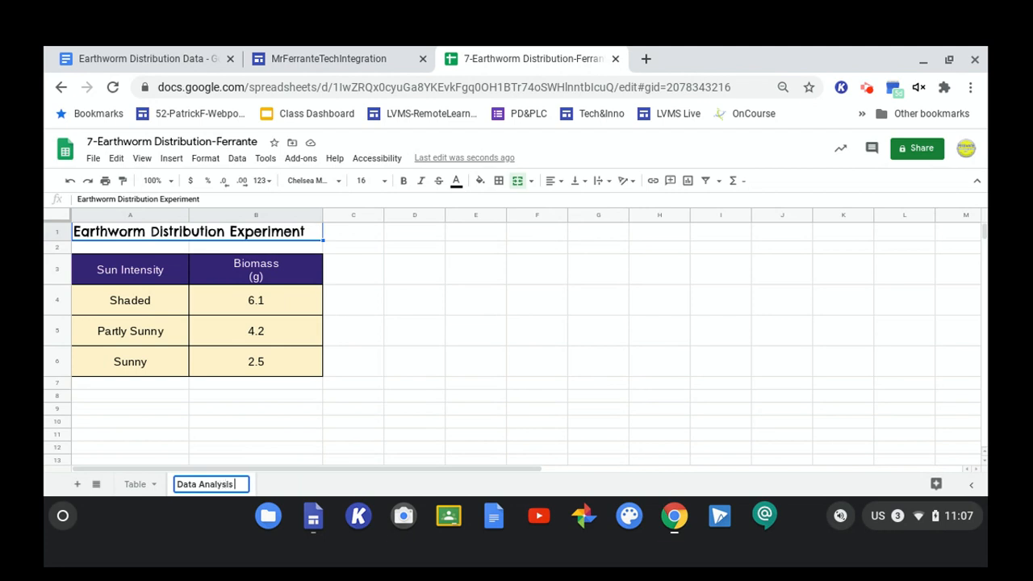
{"action": "type", "text": " Table"}
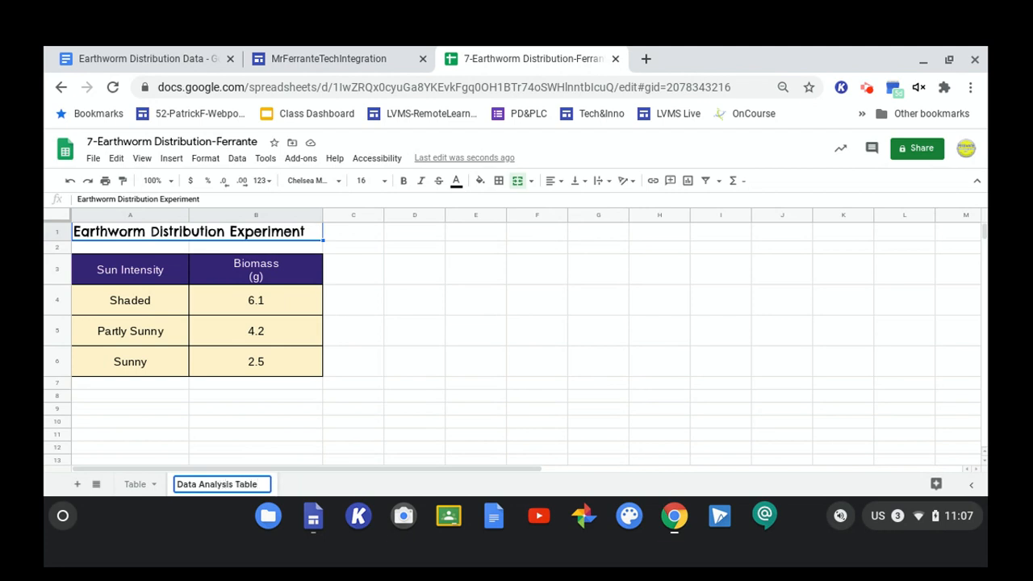
{"action": "left_click", "coordinate": [288, 448]}
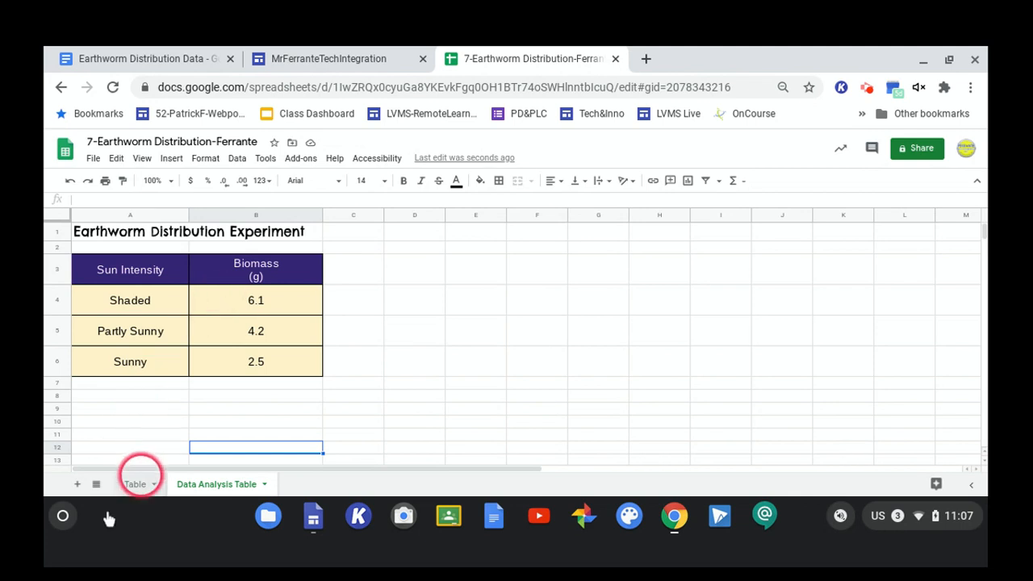
{"action": "left_click", "coordinate": [135, 484]}
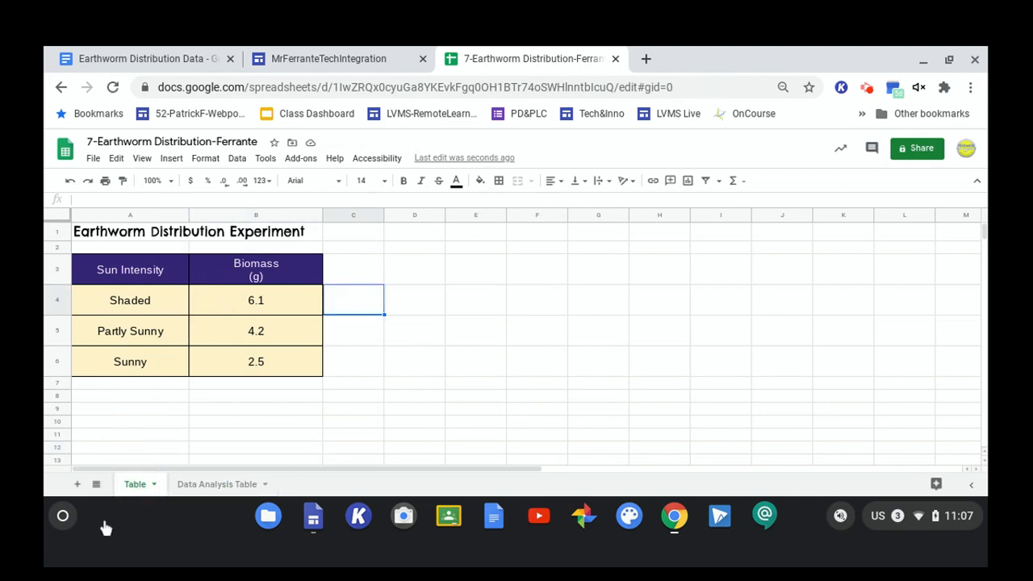
{"action": "left_click", "coordinate": [198, 478]}
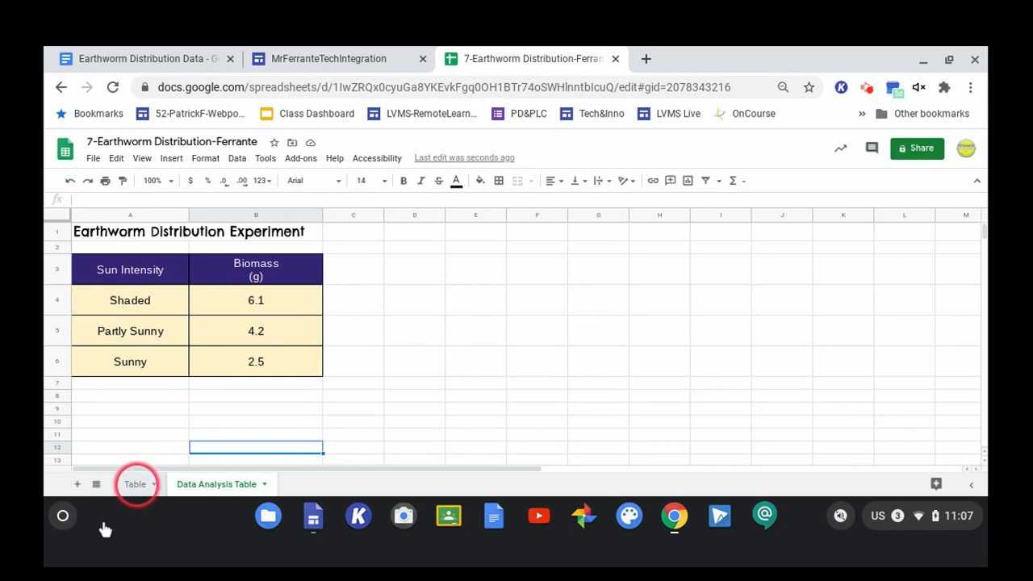
{"action": "left_click", "coordinate": [135, 484]}
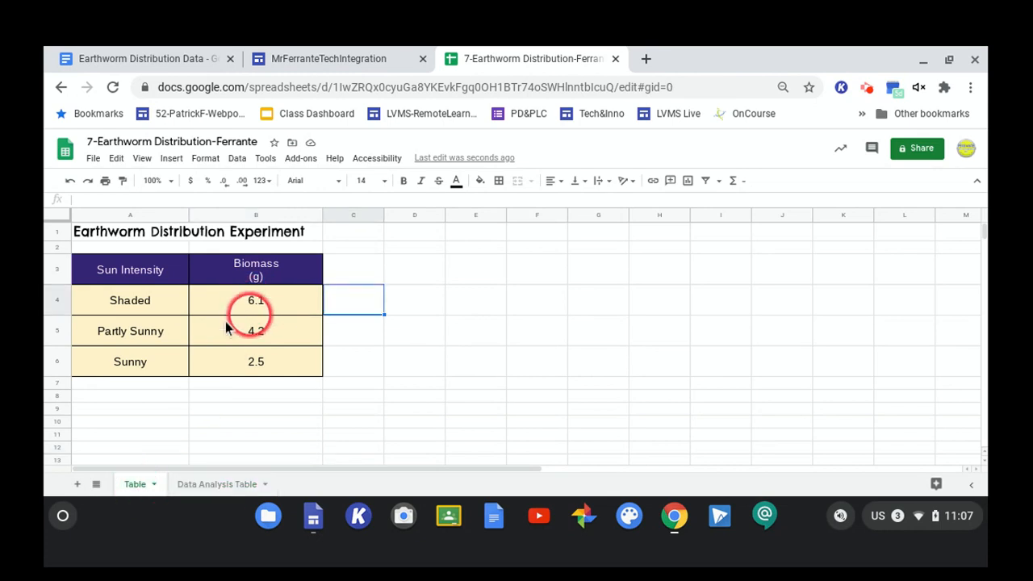
{"action": "left_click", "coordinate": [212, 485]}
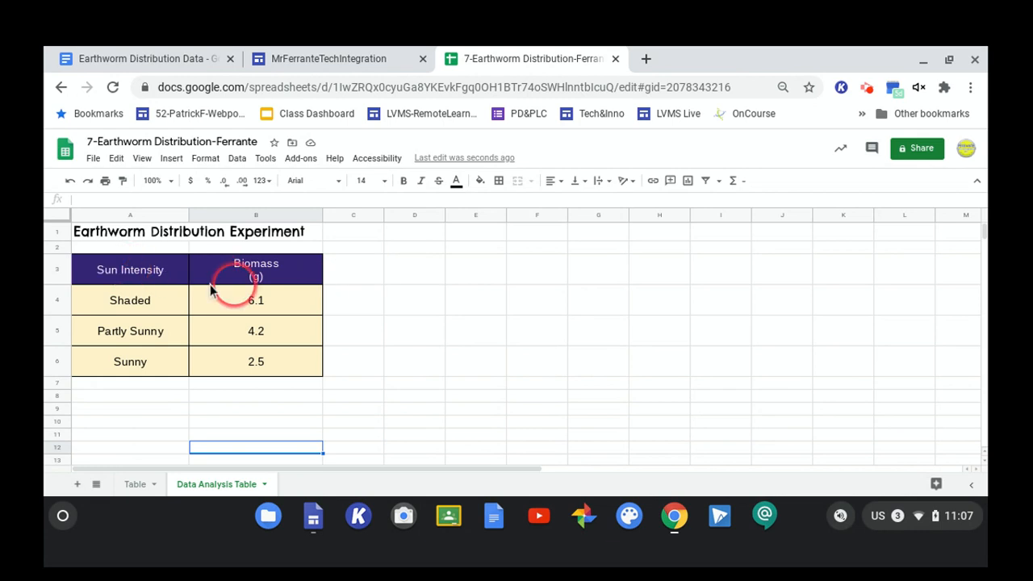
Enter the heading "Total Biomass (g)" in cell D3, with the unit (g) on a second line
{"action": "left_click", "coordinate": [390, 274]}
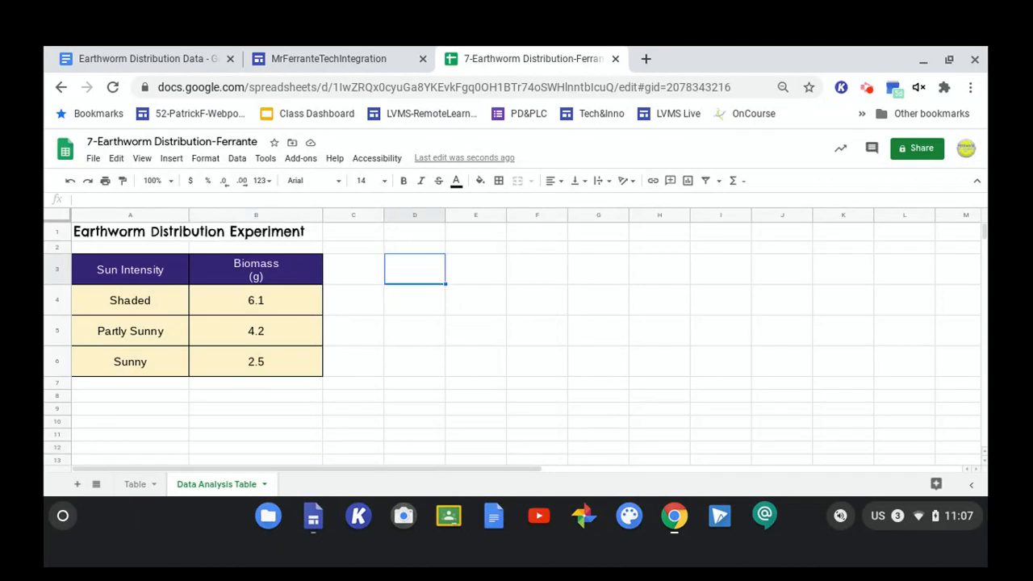
{"action": "type", "text": "Total Bio"}
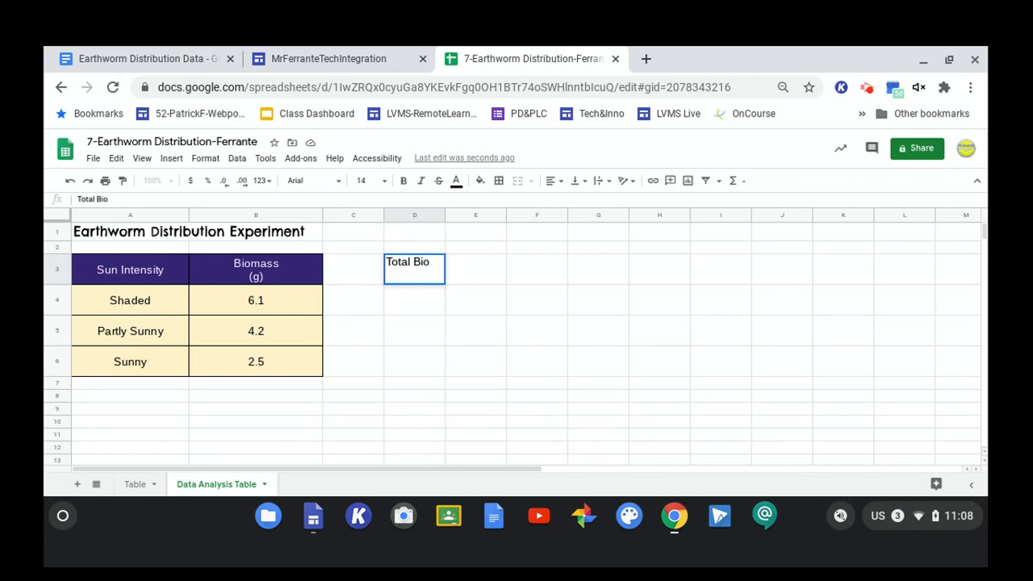
{"action": "type", "text": "mass (g"}
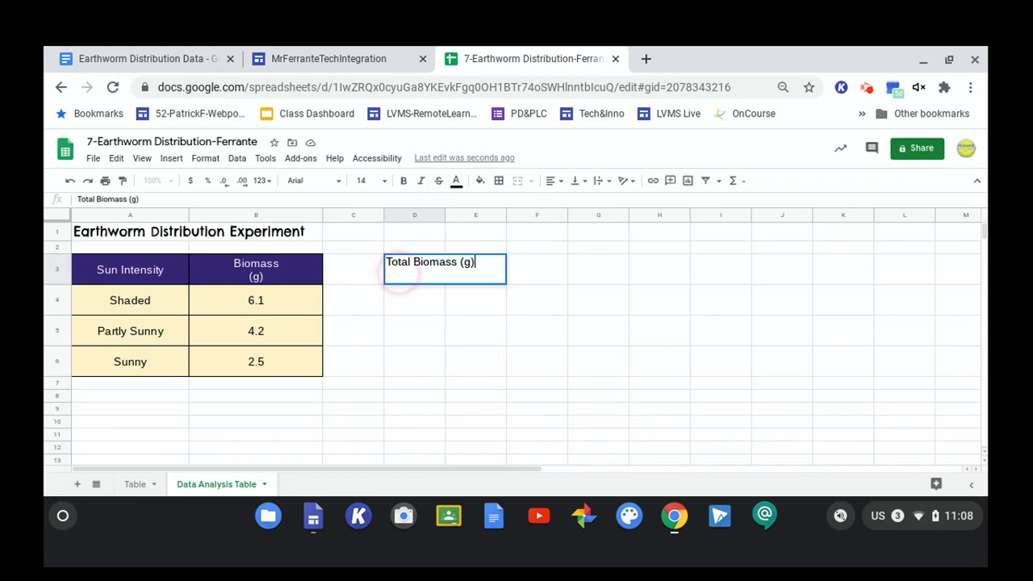
{"action": "left_click", "coordinate": [435, 302]}
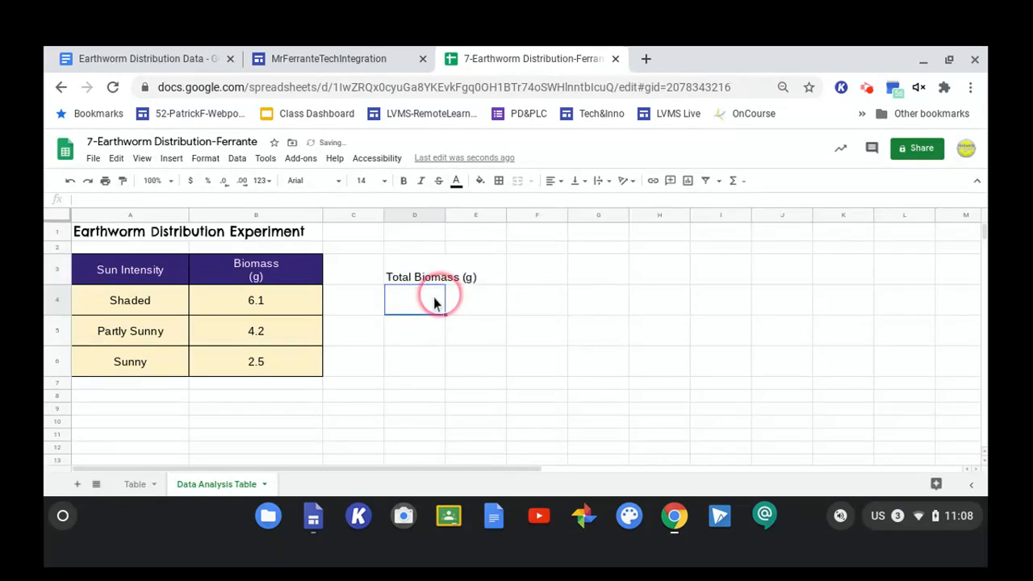
{"action": "left_click", "coordinate": [452, 277]}
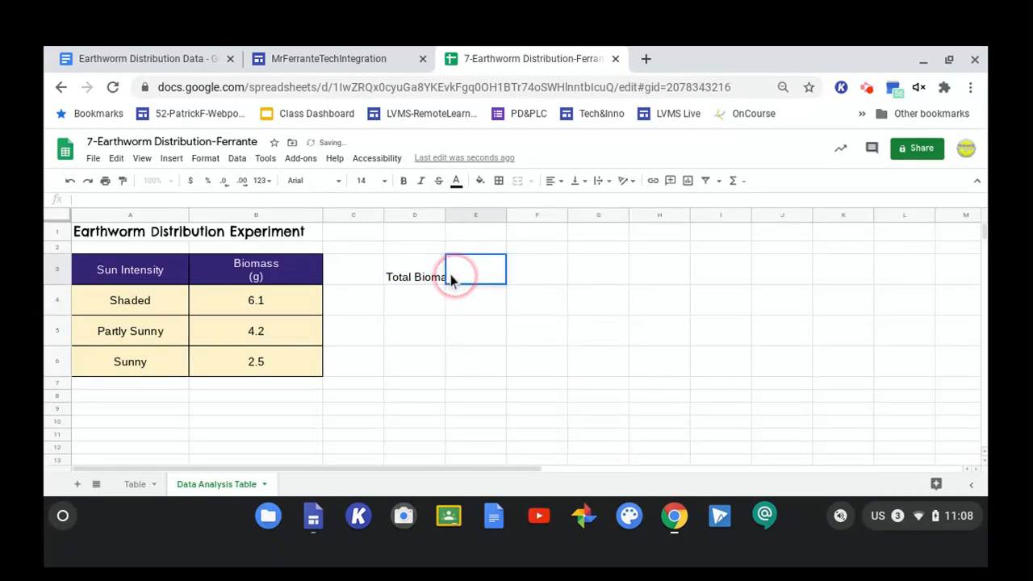
{"action": "double_click", "coordinate": [416, 270]}
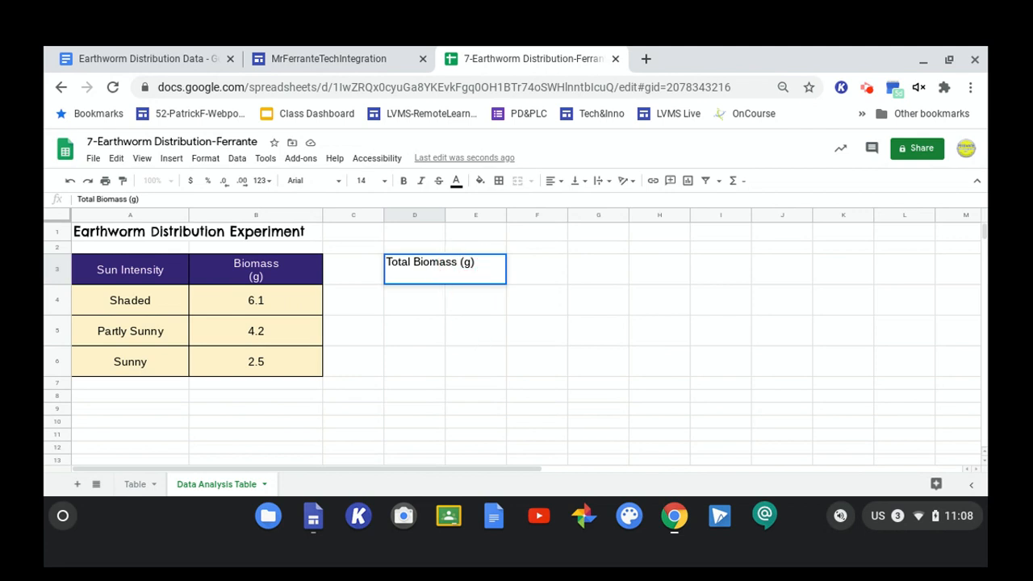
{"action": "left_click", "coordinate": [407, 276]}
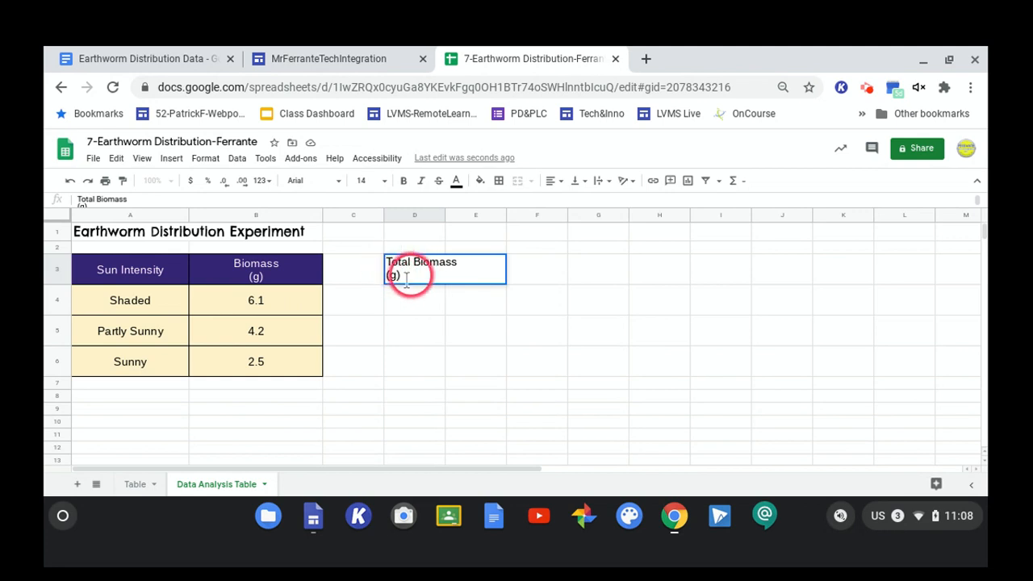
{"action": "left_click", "coordinate": [408, 344]}
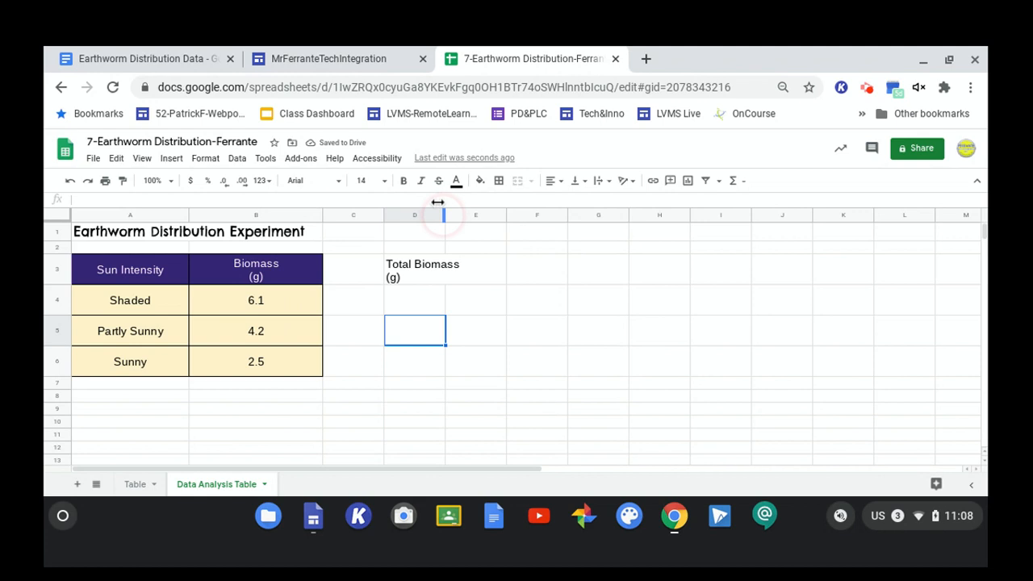
Widen column D so the Total Biomass heading fits inside its cell
{"action": "left_click_drag", "start_coordinate": [445, 208], "coordinate": [466, 202]}
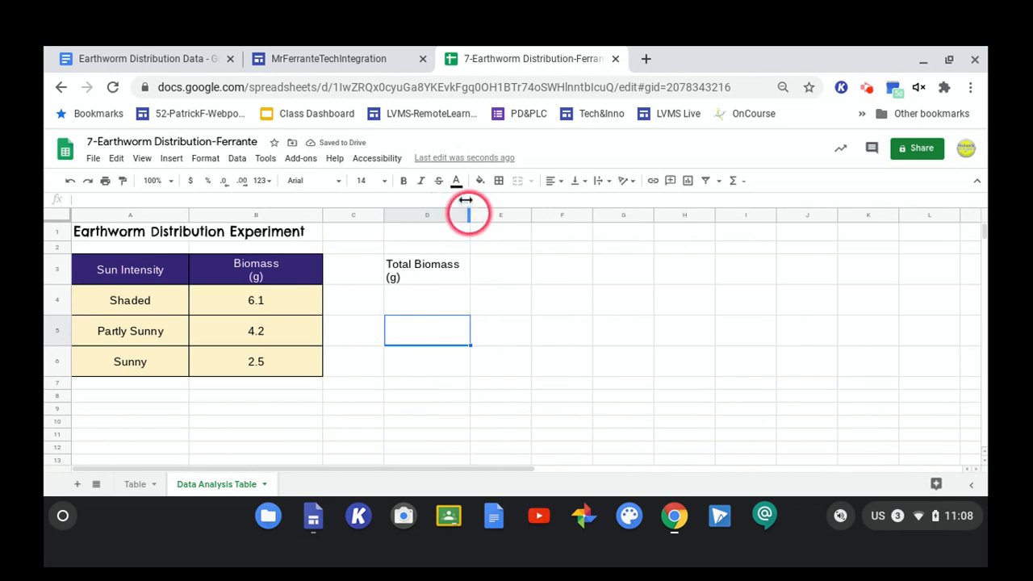
{"action": "left_click_drag", "start_coordinate": [468, 206], "coordinate": [480, 204]}
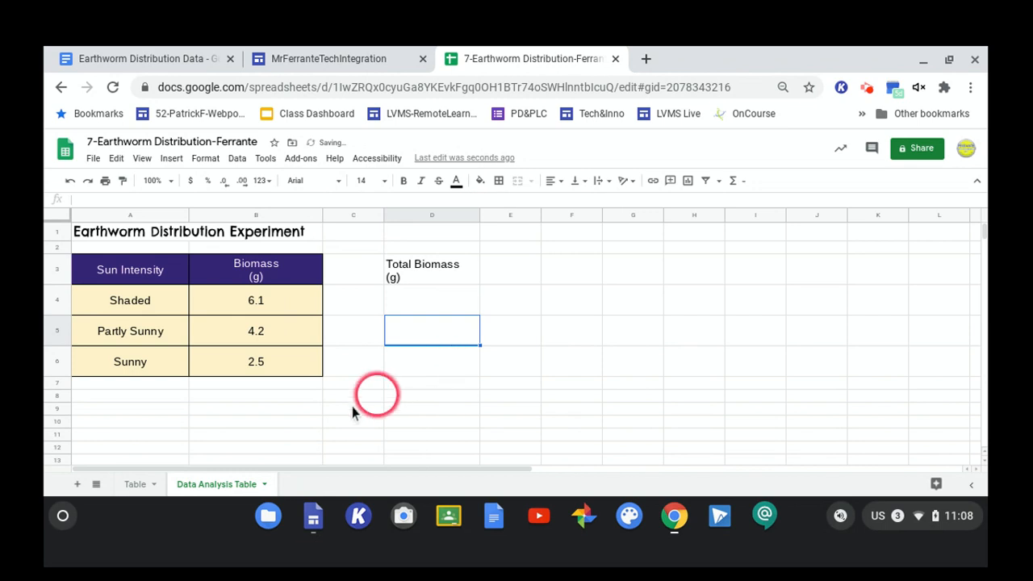
{"action": "left_click", "coordinate": [363, 373]}
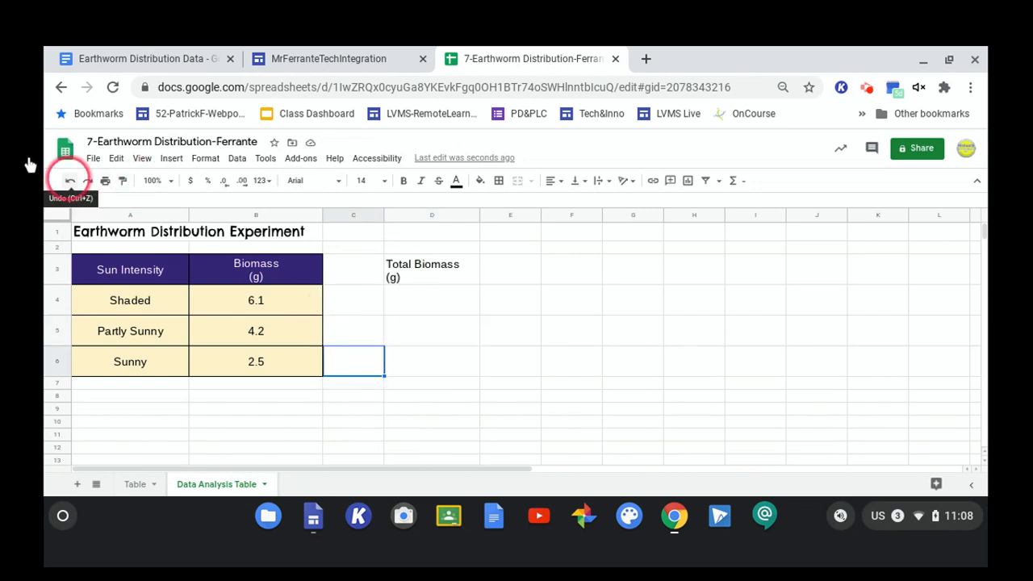
Undo the column D widening and the heading entered in D3
{"action": "key", "text": "ctrl+z"}
{"action": "key", "text": "ctrl+z"}
{"action": "key", "text": "ctrl+z"}
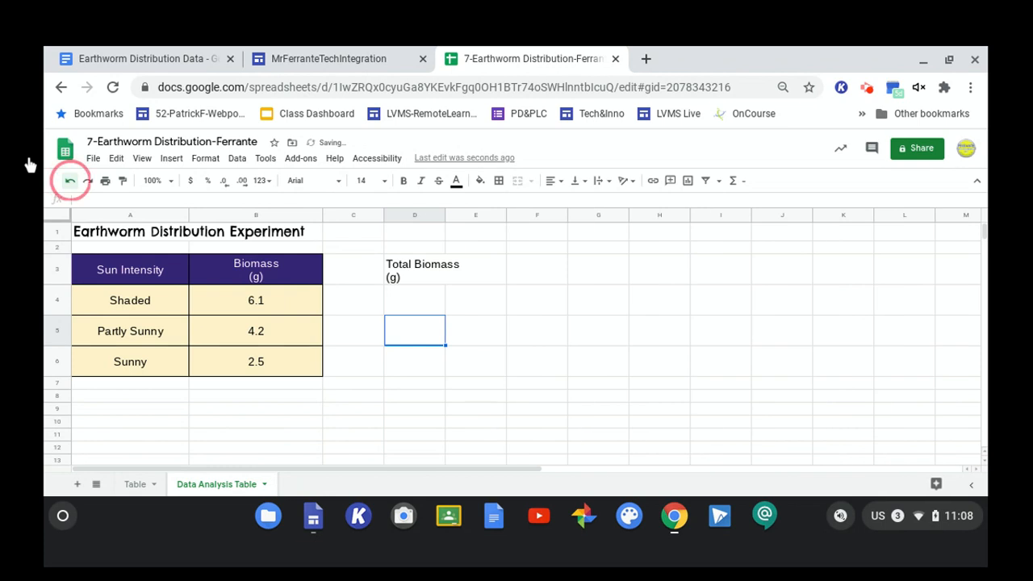
{"action": "key", "text": "ctrl+z"}
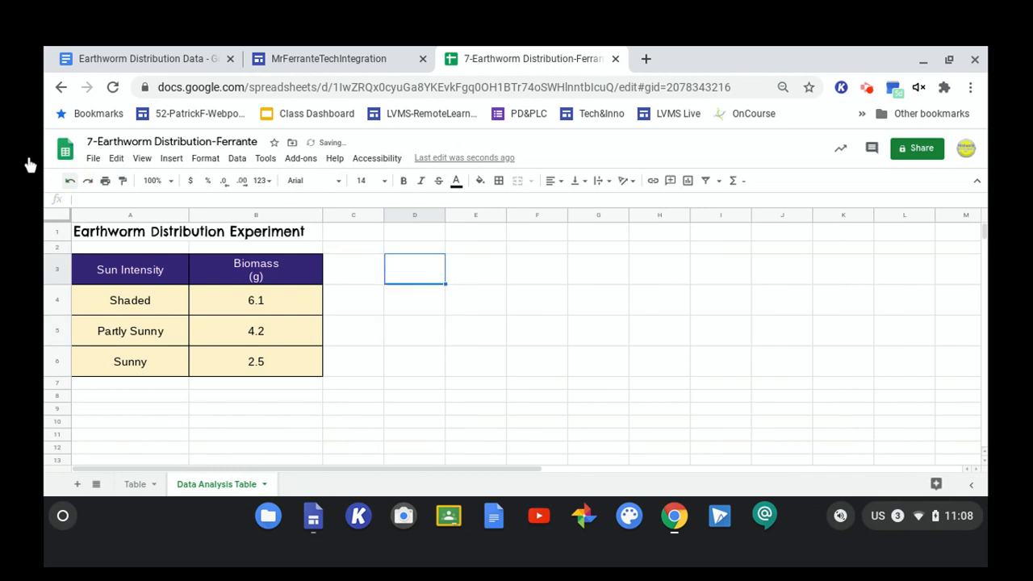
{"action": "left_click", "coordinate": [343, 362]}
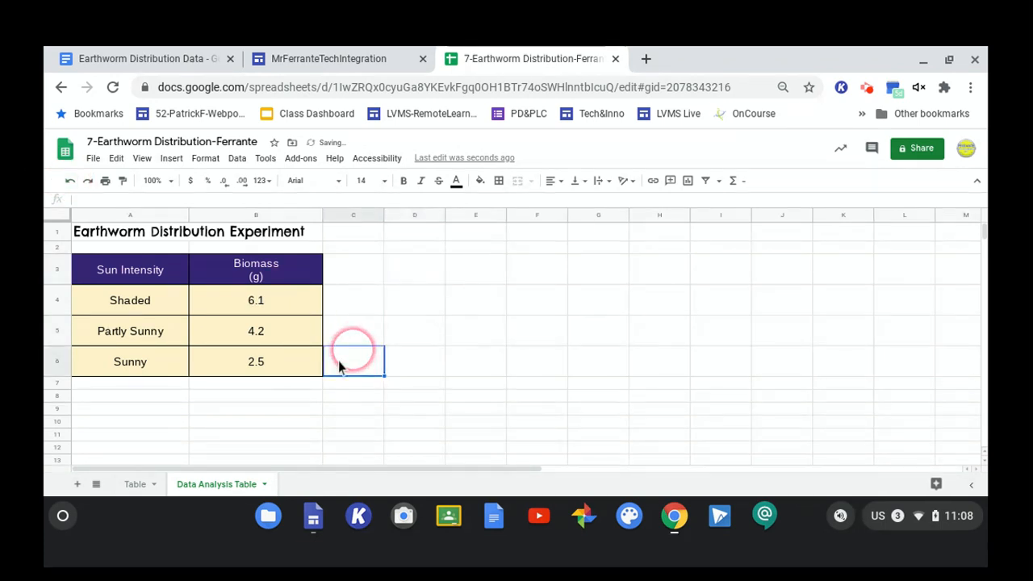
Copy the formatted "Biomass (g)" heading from cell B3 into cell D3
{"action": "left_click", "coordinate": [255, 277]}
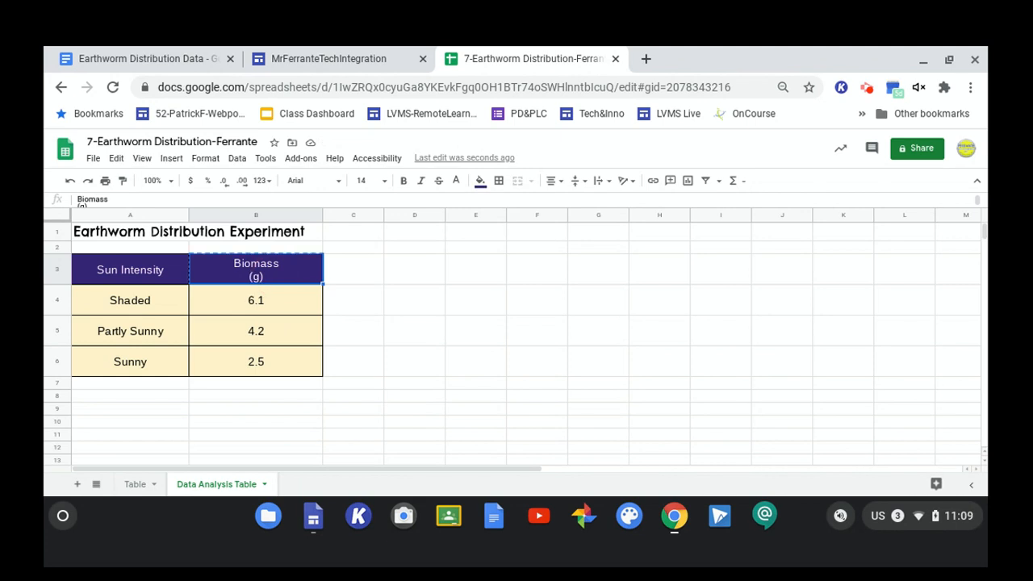
{"action": "left_click", "coordinate": [413, 276]}
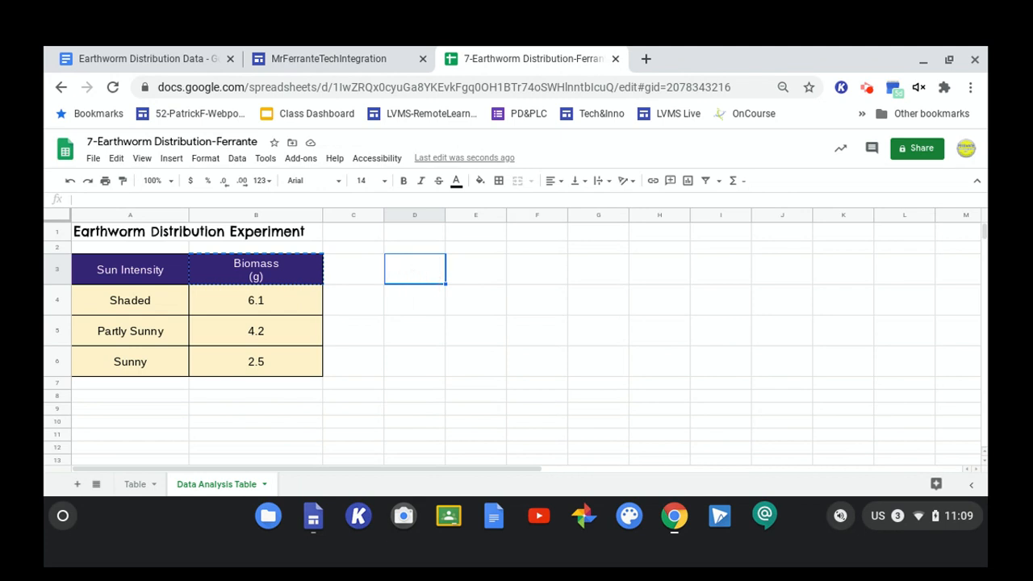
{"action": "key", "text": "ctrl+v"}
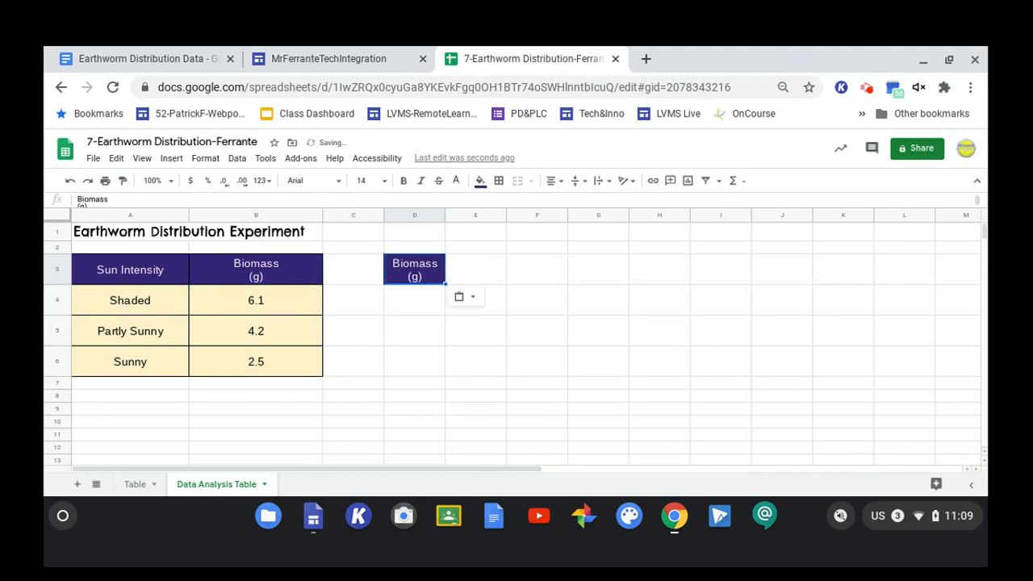
Change the copied heading in cell D3 to "Total Biomass (g)", keeping the unit (g) on the second line
{"action": "double_click", "coordinate": [391, 266]}
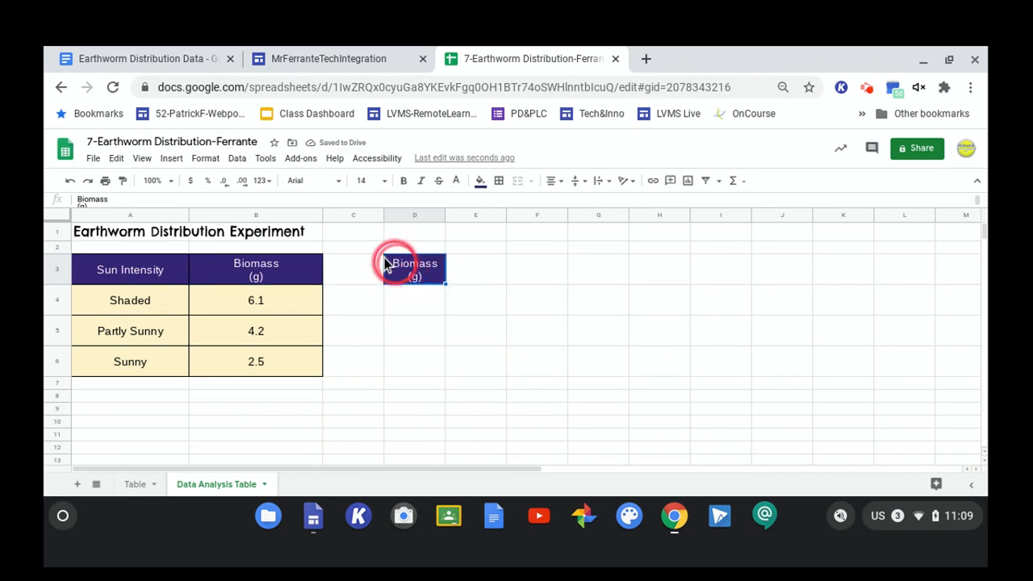
{"action": "left_click", "coordinate": [388, 260]}
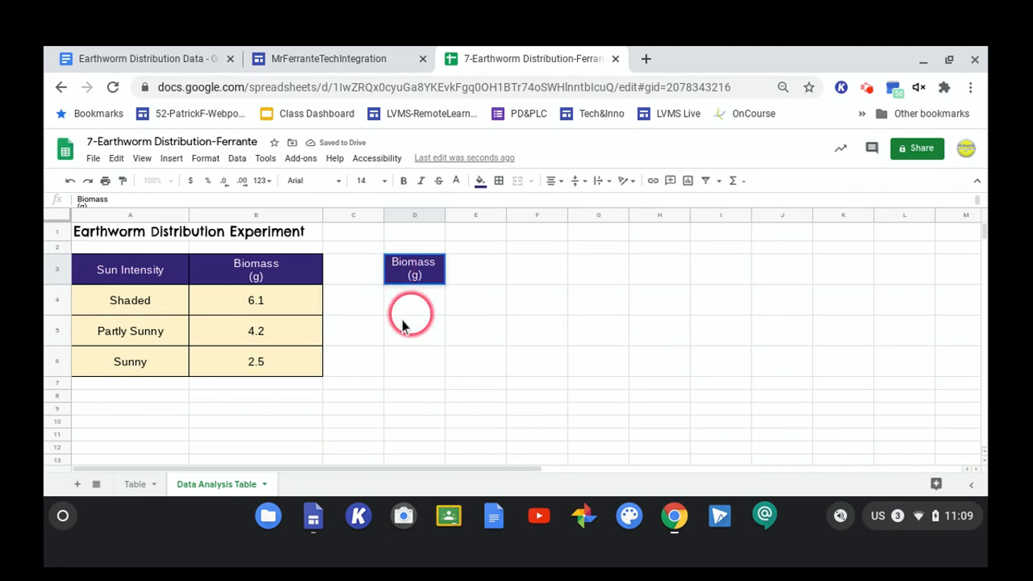
{"action": "type", "text": "T"}
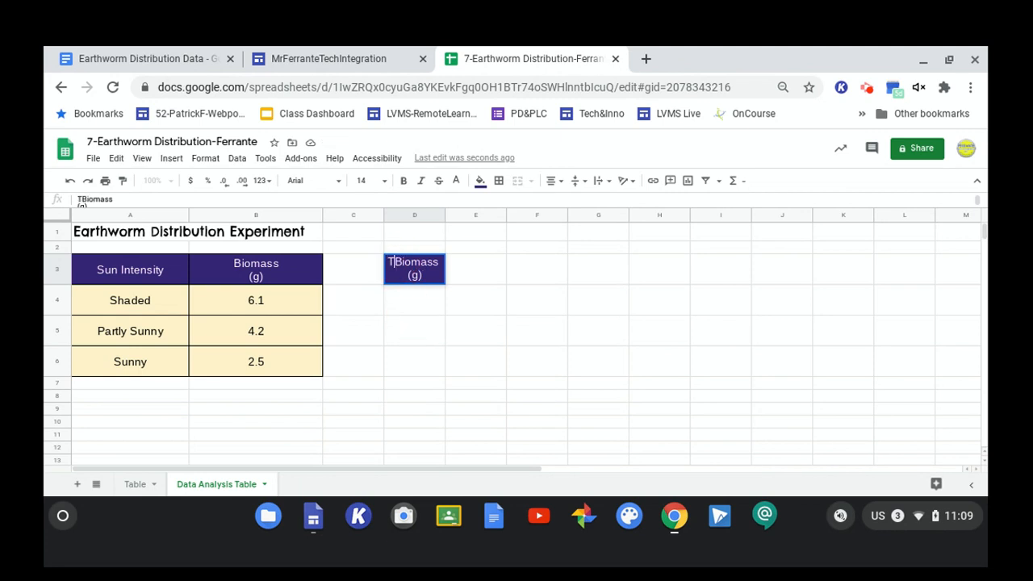
{"action": "type", "text": "otal"}
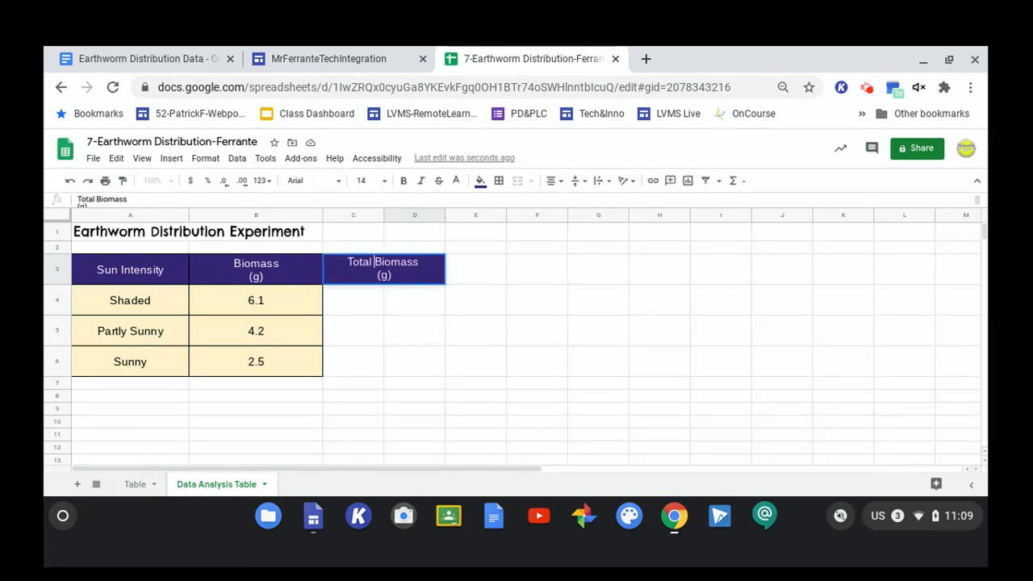
{"action": "key", "text": "Return"}
{"action": "left_click", "coordinate": [510, 371]}
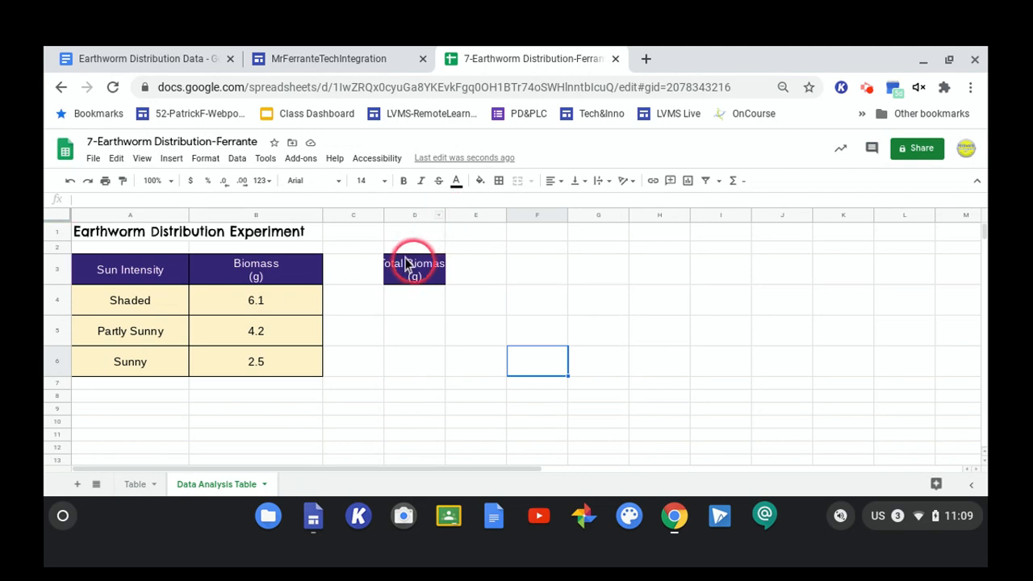
Wrap the text of the Total Biomass heading in cell D3
{"action": "left_click", "coordinate": [407, 264]}
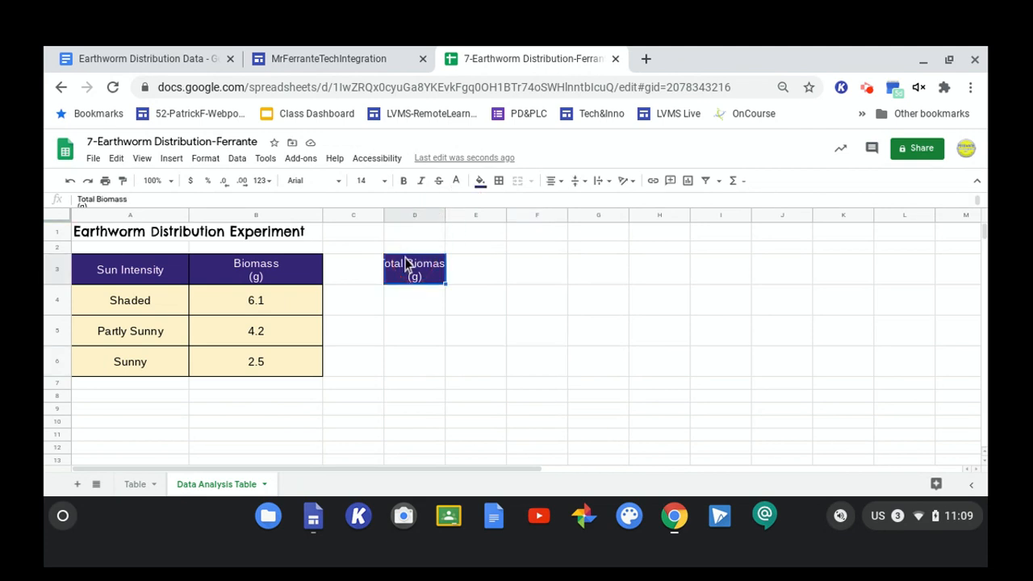
{"action": "left_click", "coordinate": [603, 180]}
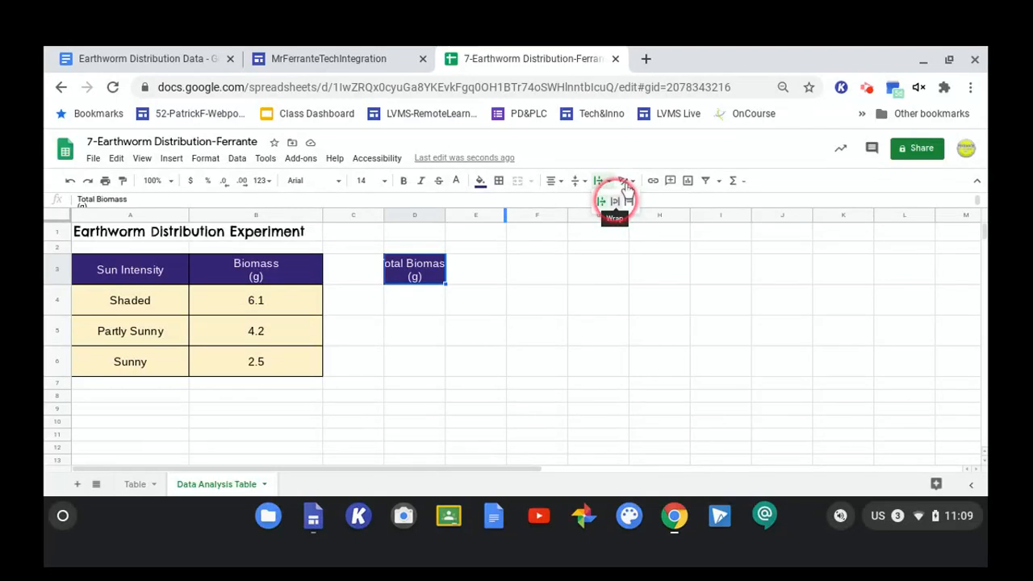
{"action": "left_click", "coordinate": [616, 201]}
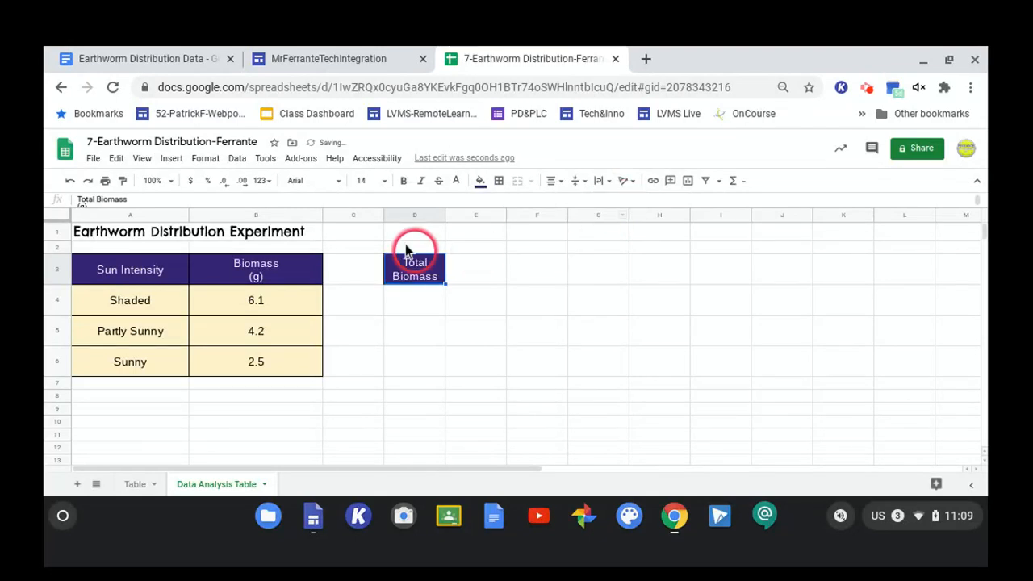
{"action": "left_click", "coordinate": [433, 313]}
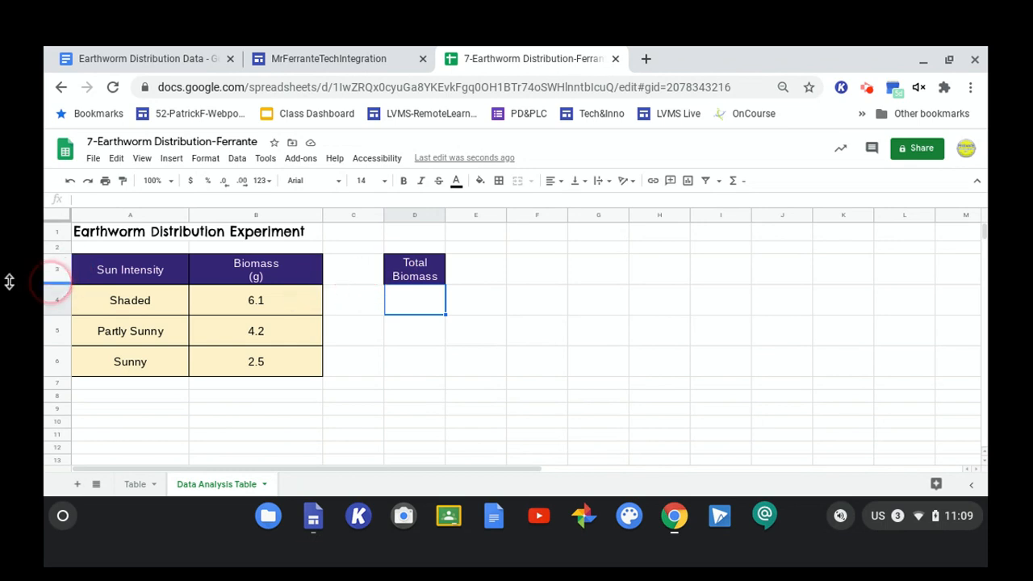
Increase the height of row 3 so all three lines of the Total Biomass heading fit with a little spare room
{"action": "left_click_drag", "start_coordinate": [52, 282], "coordinate": [51, 301]}
{"action": "left_click", "coordinate": [545, 297]}
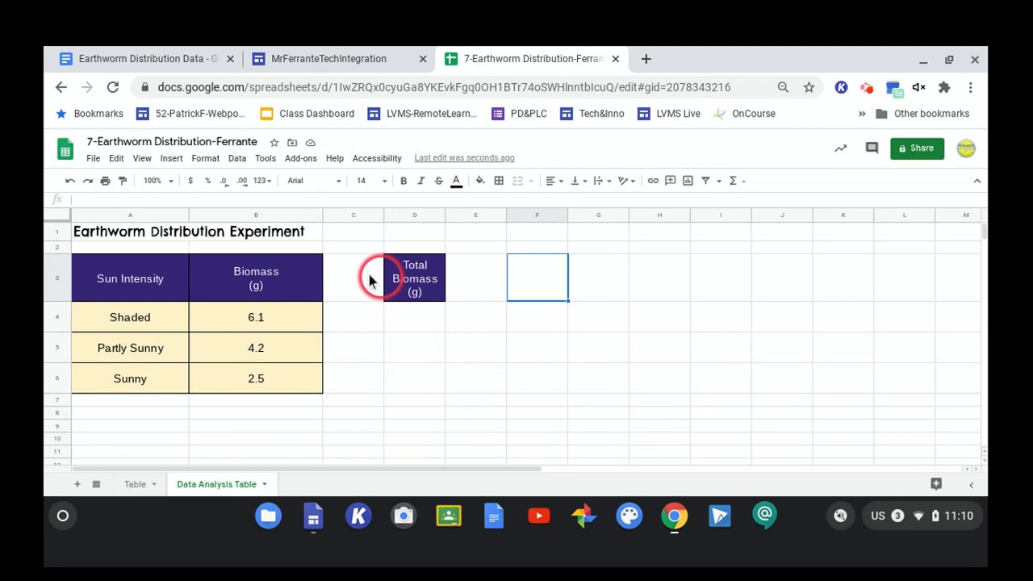
{"action": "left_click", "coordinate": [411, 319]}
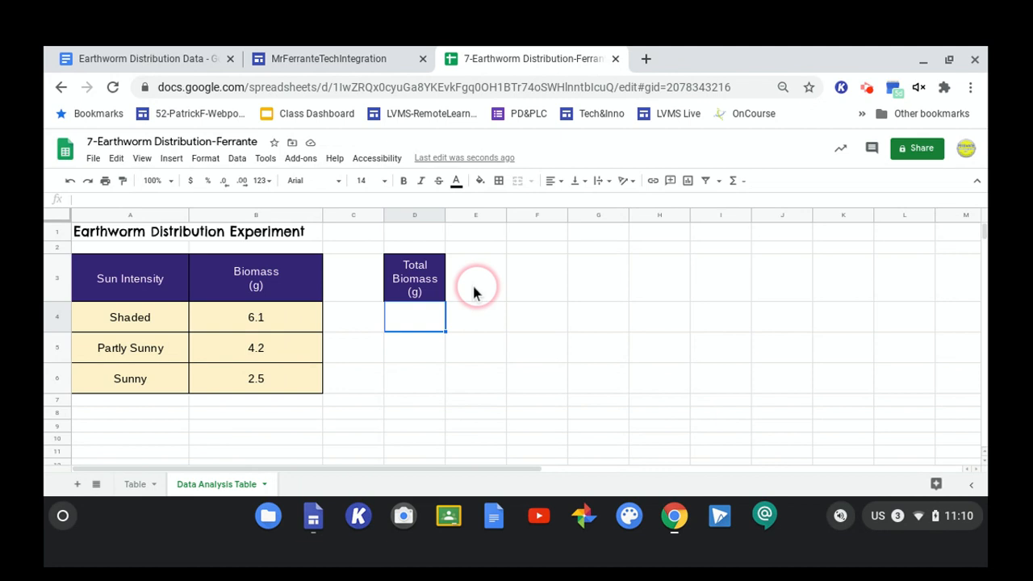
{"action": "left_click", "coordinate": [410, 296]}
{"action": "double_click", "coordinate": [410, 295]}
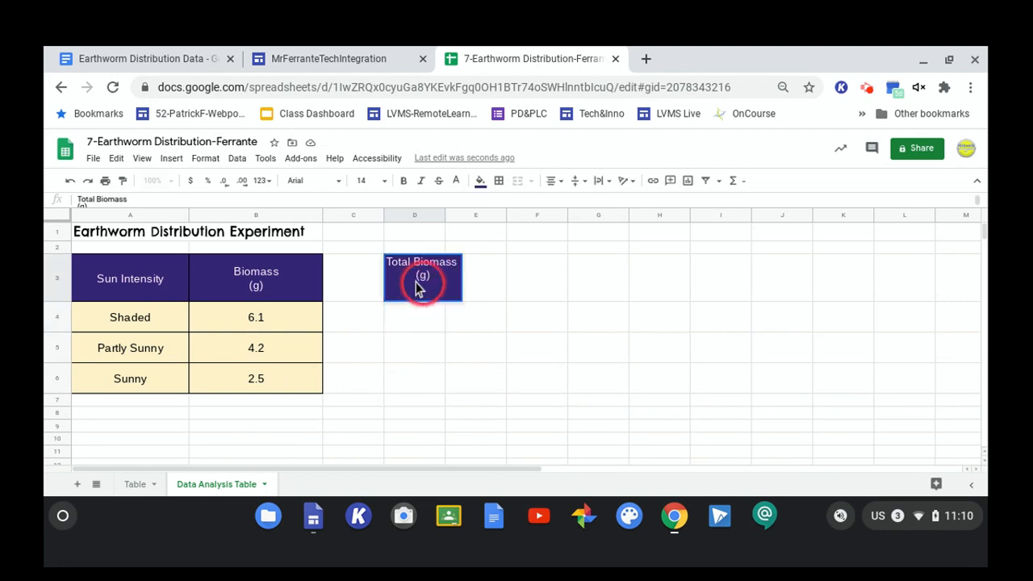
{"action": "left_click", "coordinate": [428, 327]}
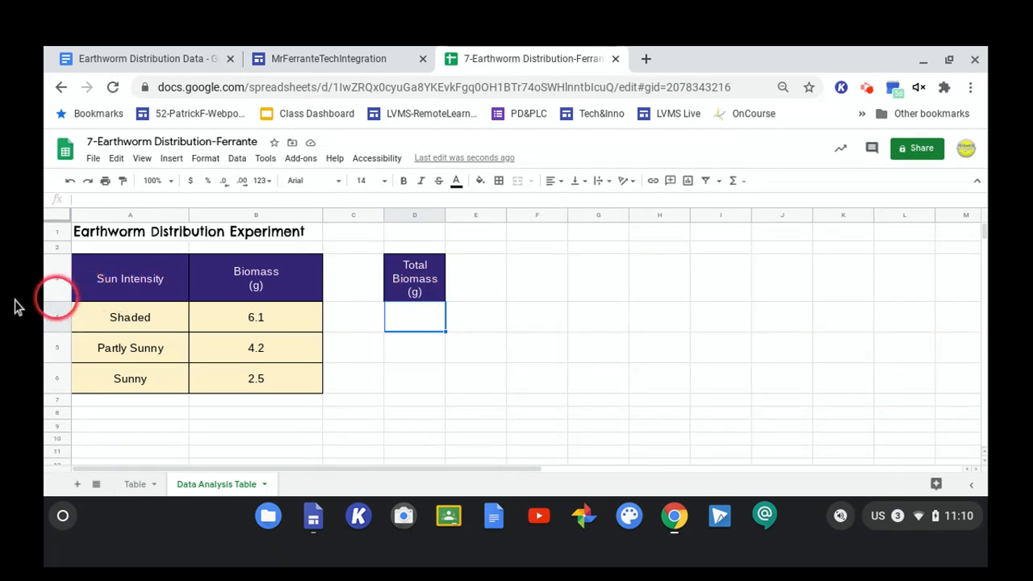
{"action": "left_click_drag", "start_coordinate": [15, 301], "coordinate": [15, 307]}
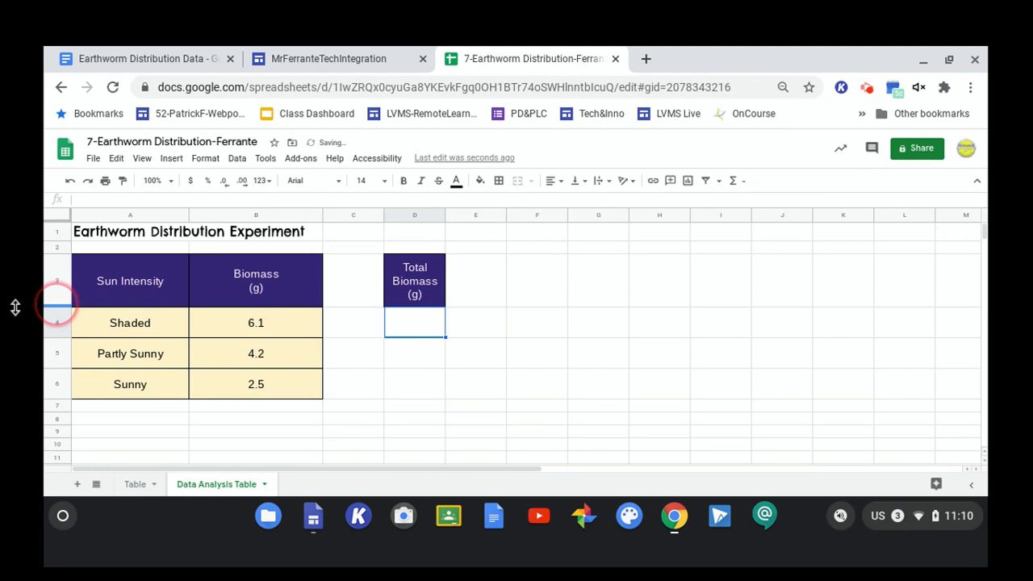
{"action": "left_click", "coordinate": [481, 355]}
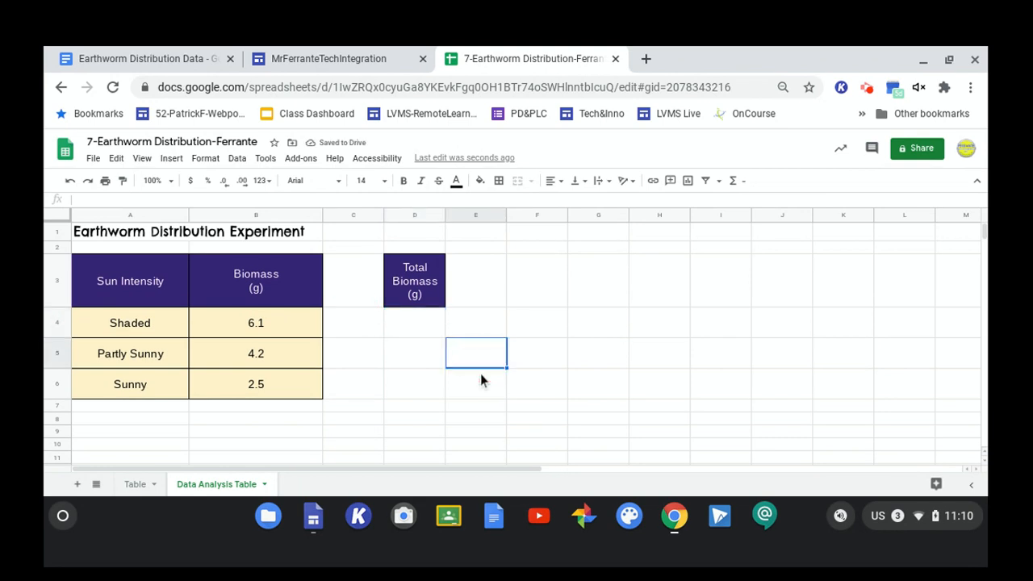
Enter the heading "Shaded vs Partly Sunny" in cell E3
{"action": "left_click", "coordinate": [459, 279]}
{"action": "left_click", "coordinate": [481, 284]}
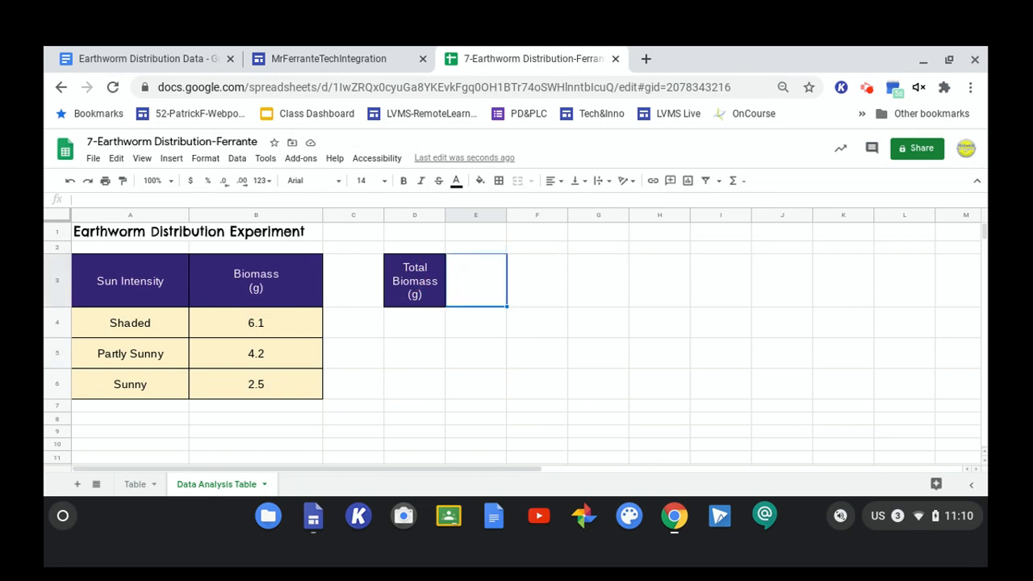
{"action": "type", "text": "Sh"}
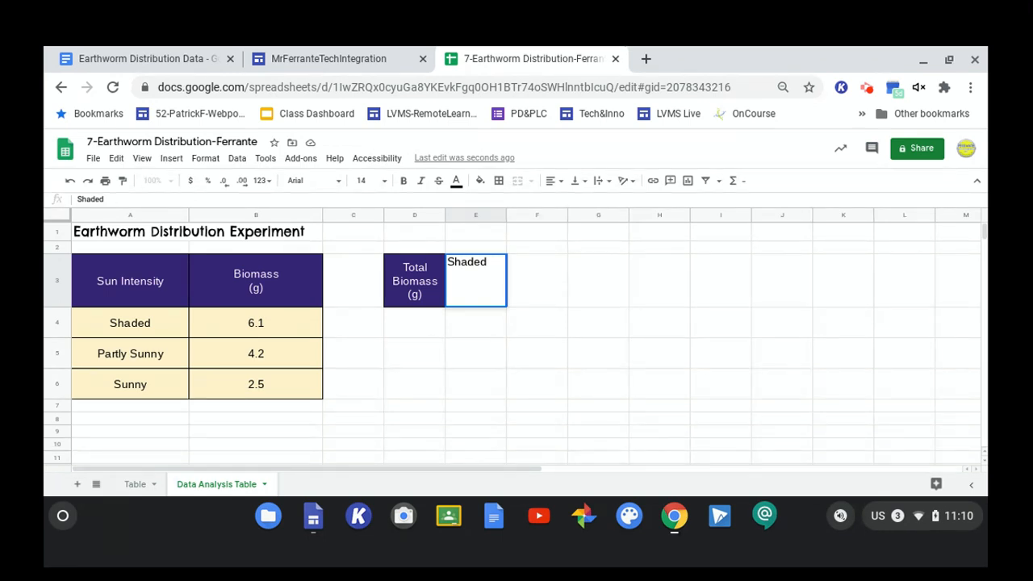
{"action": "type", "text": "aded vs Partly S"}
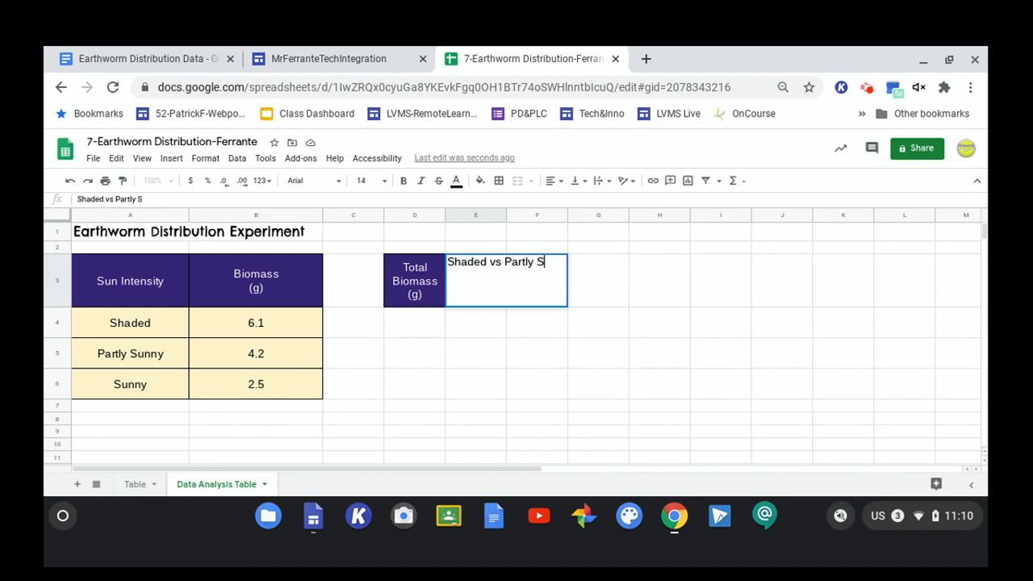
{"action": "type", "text": "unny"}
{"action": "left_click", "coordinate": [489, 323]}
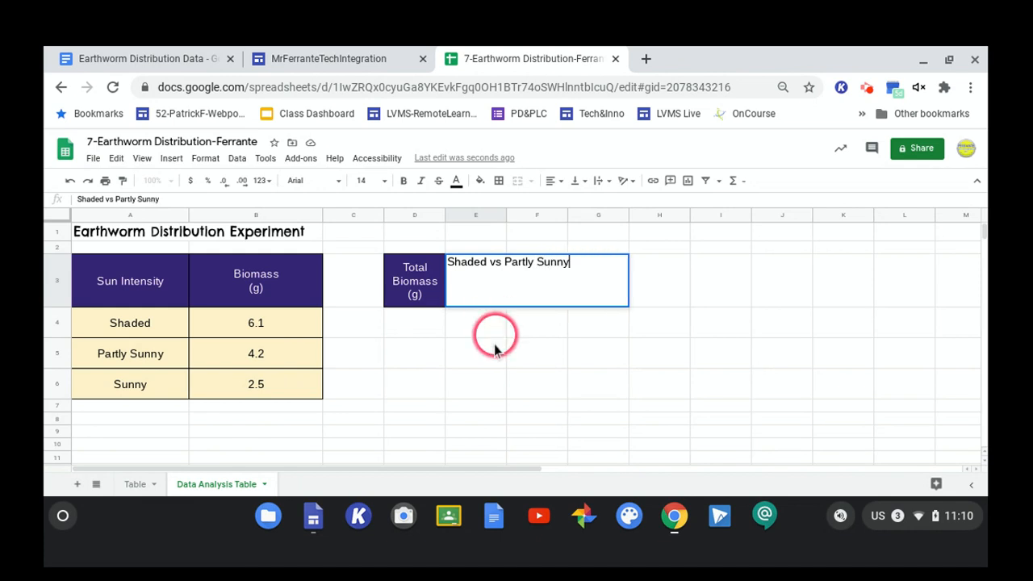
Wrap the text of the "Shaded vs Partly Sunny" heading in cell E3
{"action": "left_click", "coordinate": [488, 280]}
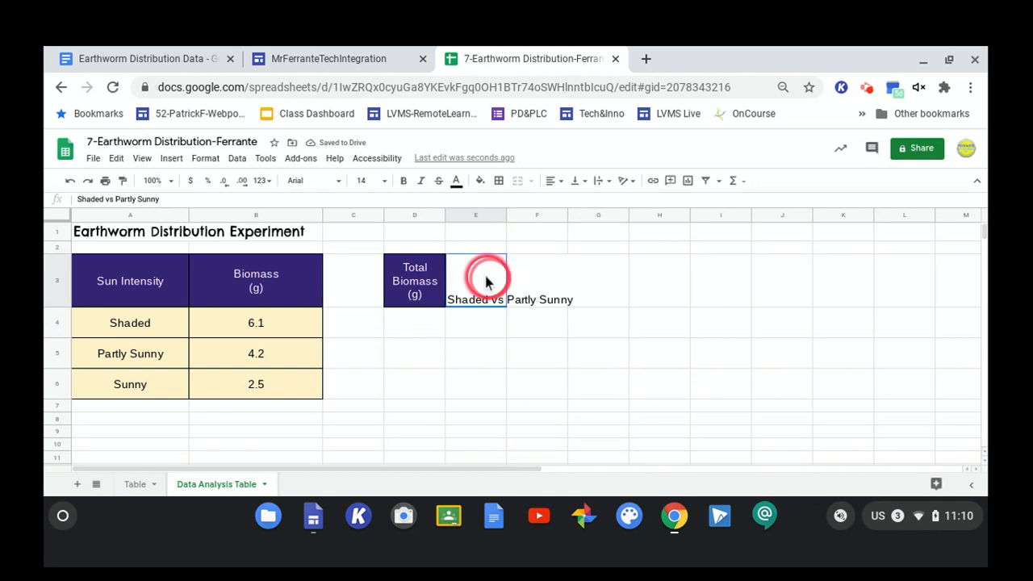
{"action": "left_click", "coordinate": [475, 282]}
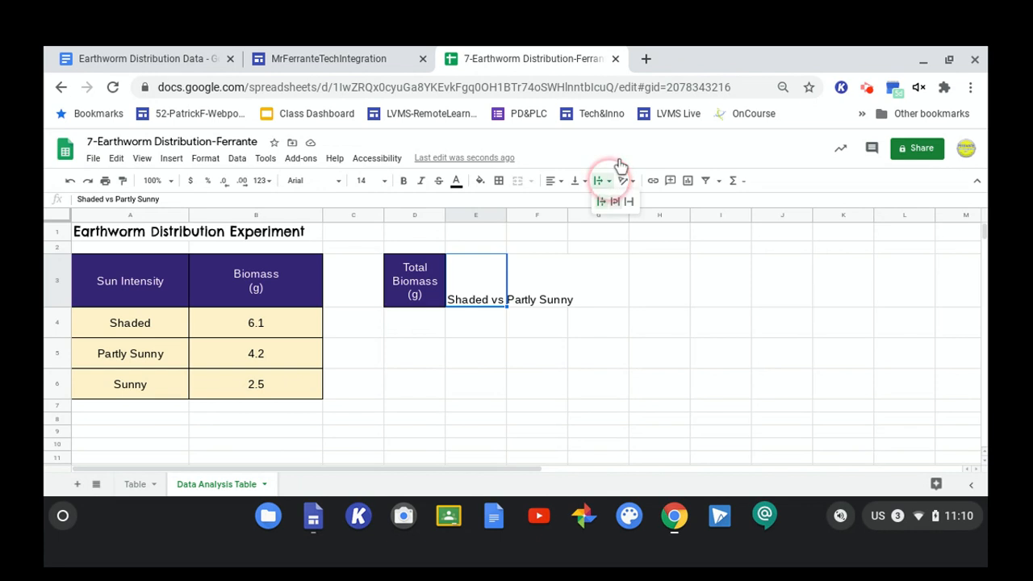
{"action": "left_click", "coordinate": [605, 180]}
{"action": "left_click", "coordinate": [624, 199]}
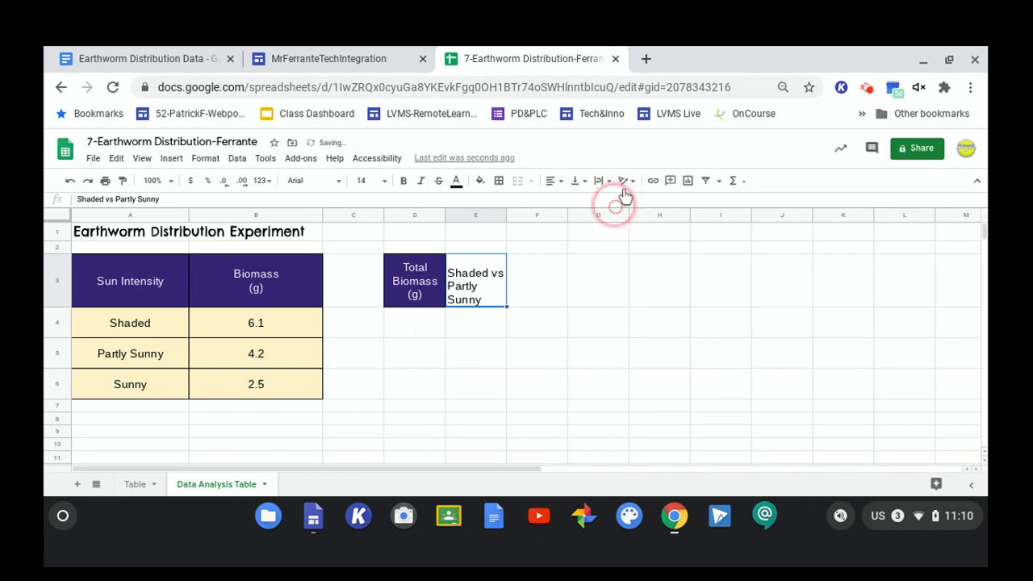
{"action": "left_click", "coordinate": [552, 290]}
Fill the wrapped "Shaded vs Partly Sunny" heading from cell E3 across into cell F3
{"action": "left_click", "coordinate": [479, 291]}
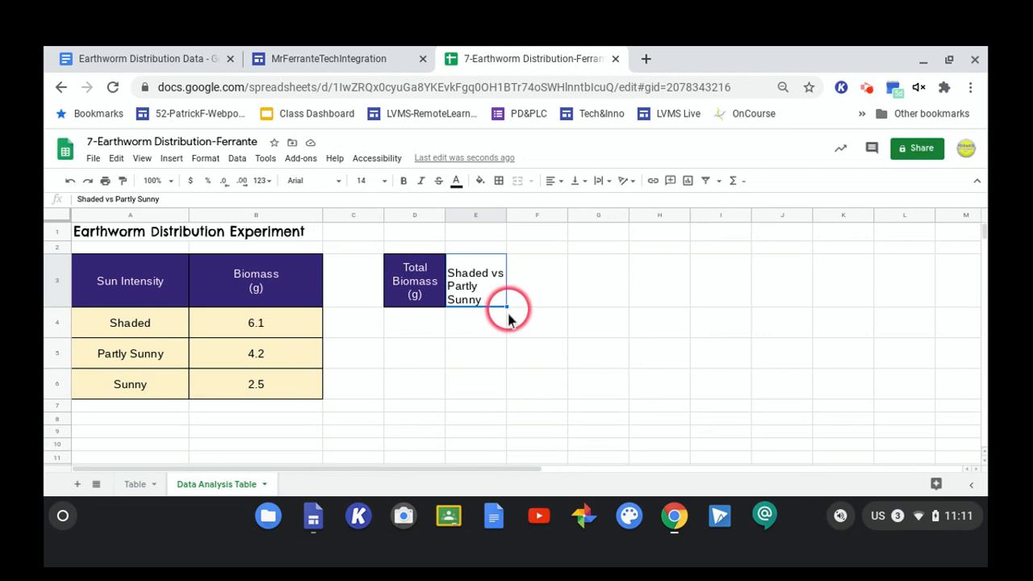
{"action": "left_click", "coordinate": [489, 299]}
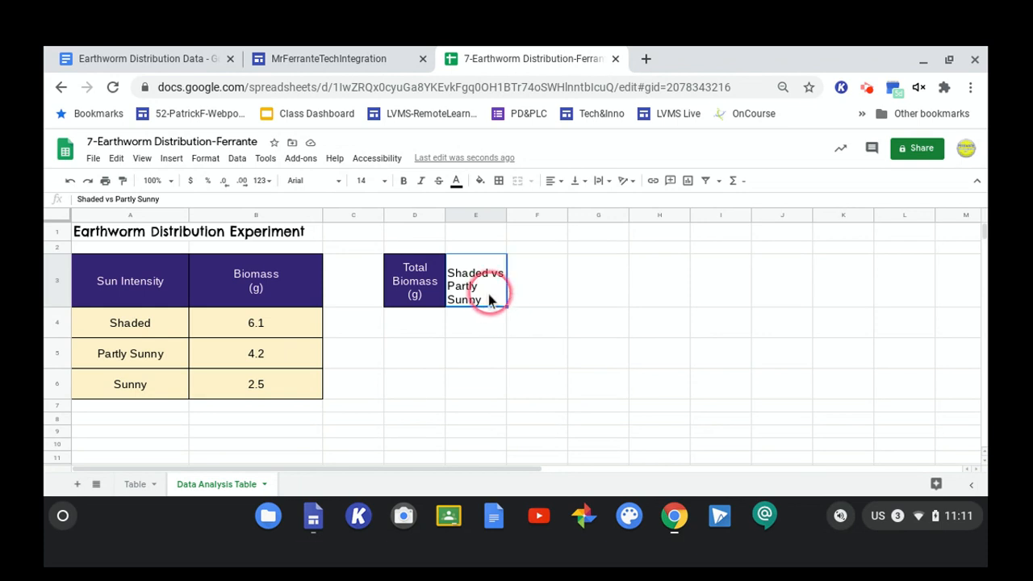
{"action": "left_click", "coordinate": [507, 309]}
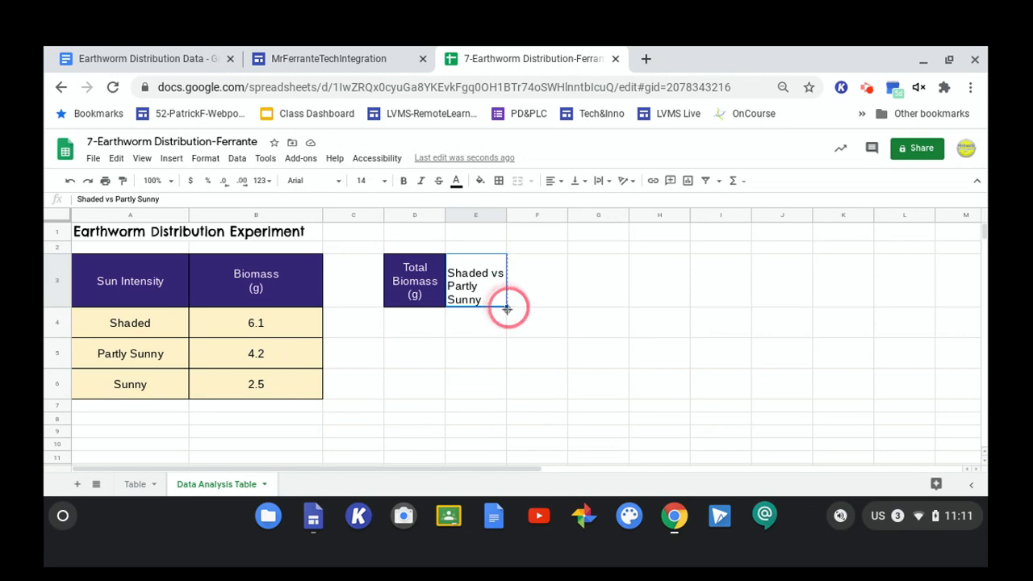
{"action": "left_click_drag", "start_coordinate": [507, 309], "coordinate": [526, 305]}
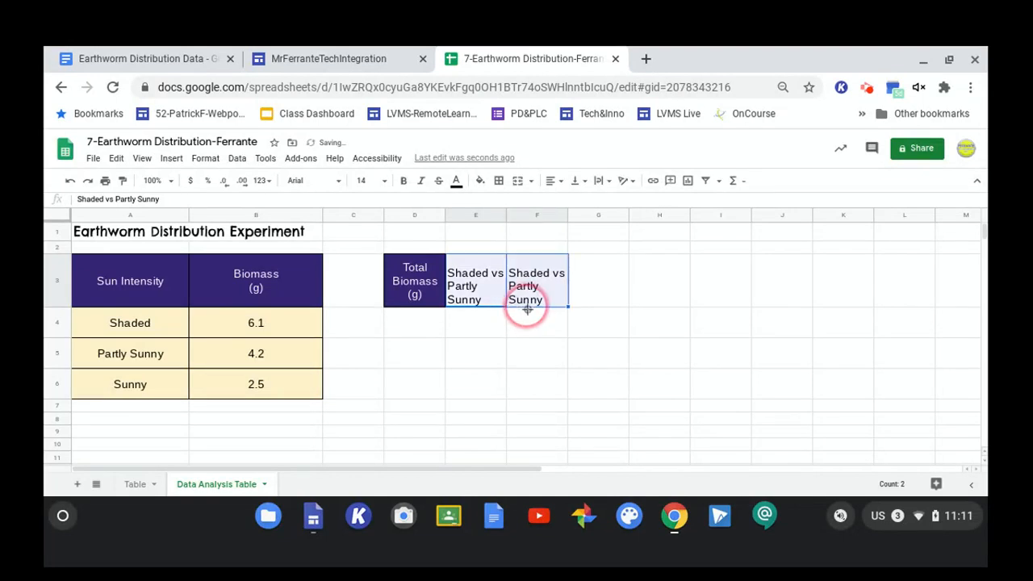
{"action": "left_click", "coordinate": [544, 355]}
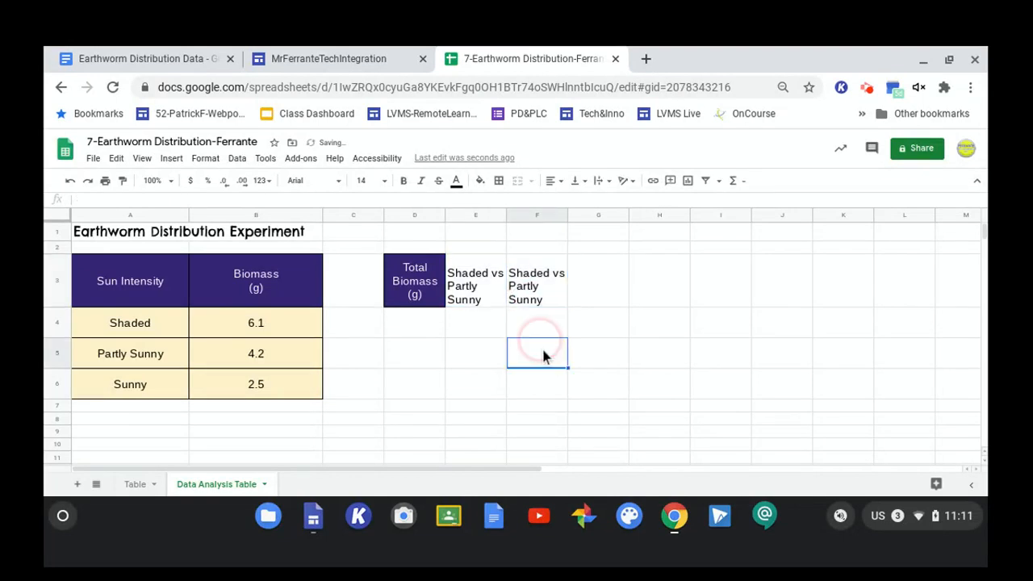
Remove the word "Partly" from the heading in cell F3 so it reads "Shaded vs Sunny"
{"action": "left_click", "coordinate": [544, 355]}
{"action": "double_click", "coordinate": [525, 296]}
{"action": "double_click", "coordinate": [583, 261]}
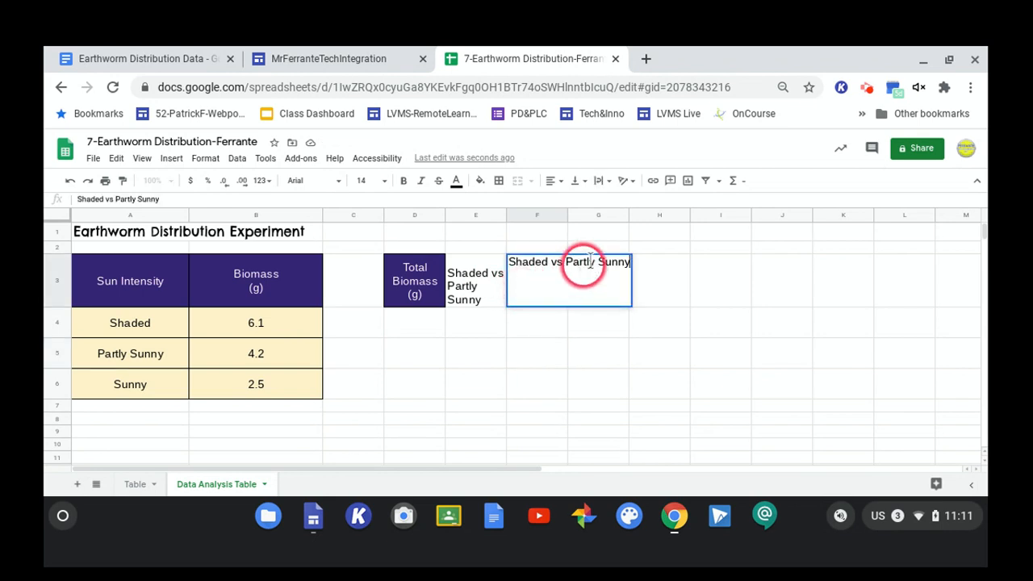
{"action": "key", "text": "BackSpace"}
{"action": "key", "text": "BackSpace"}
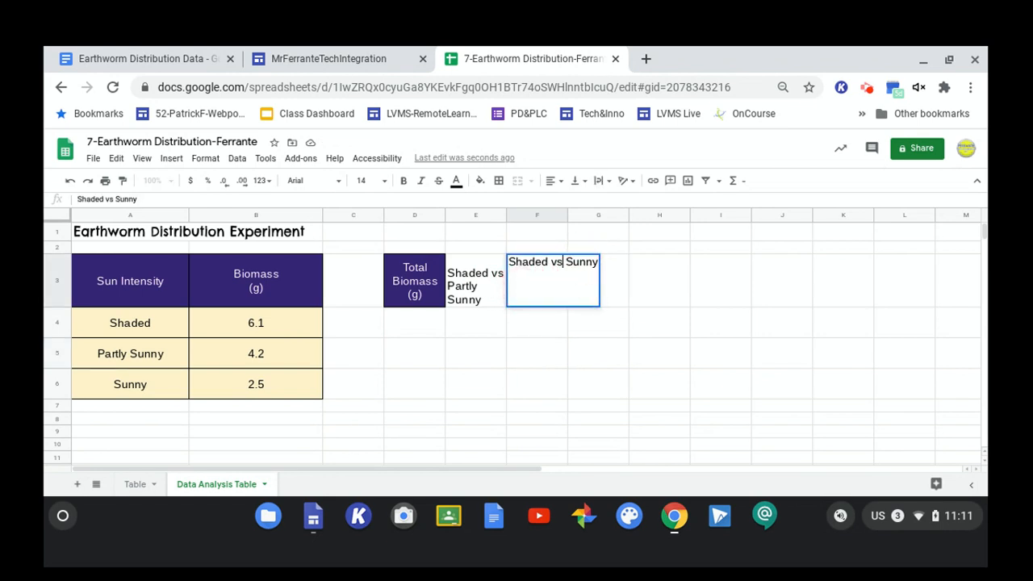
{"action": "key", "text": "Return"}
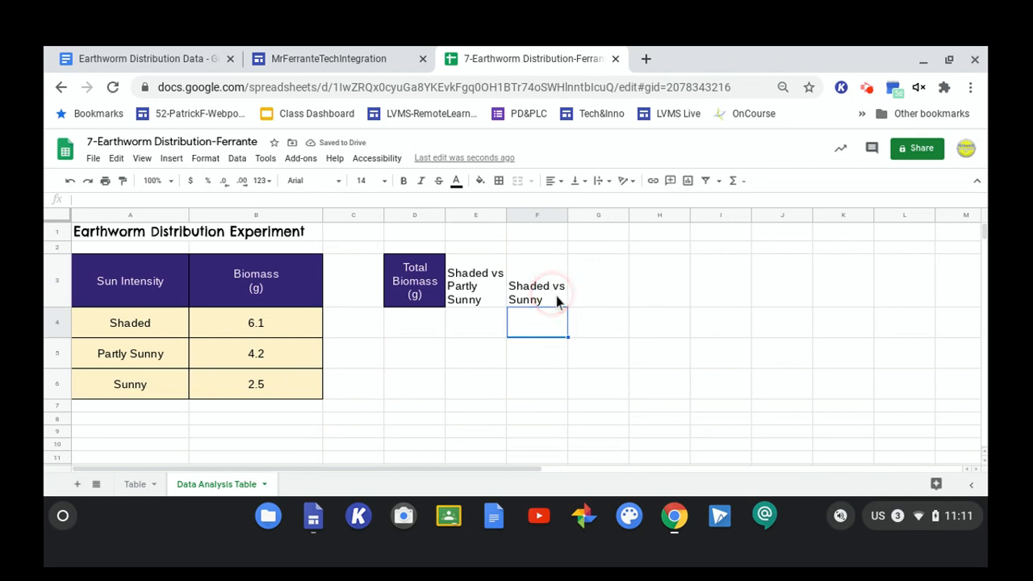
Enter the heading "Partly Sunny vs Sunny" in cell G3 and select that cell again
{"action": "left_click", "coordinate": [607, 280]}
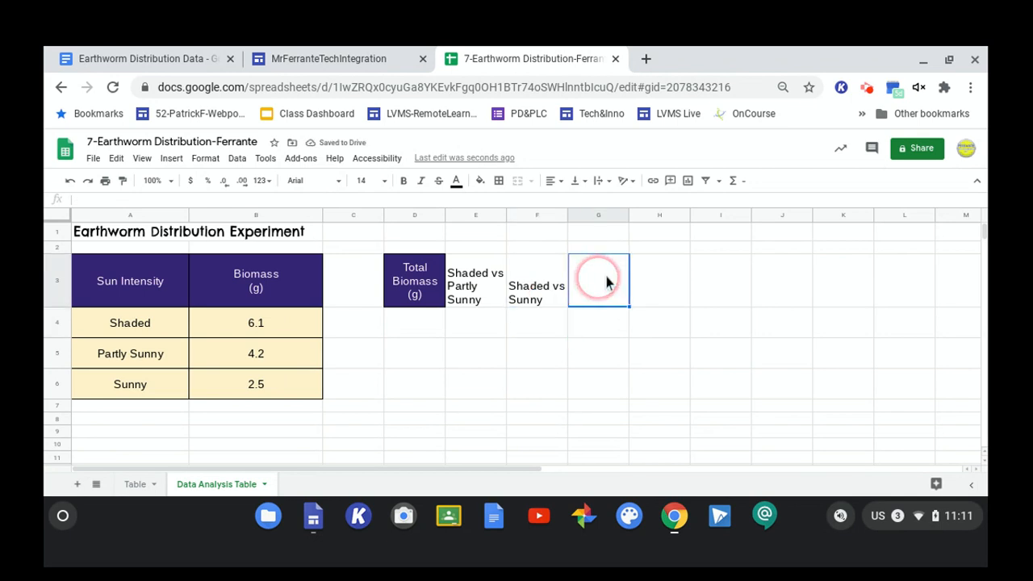
{"action": "type", "text": "Partly"}
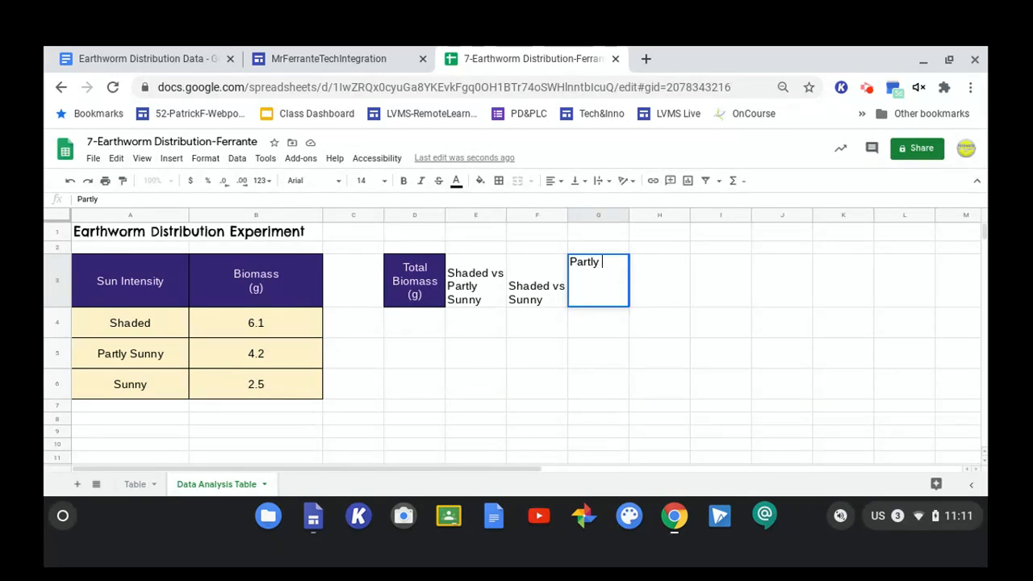
{"action": "type", "text": " Sunny vs Sunny"}
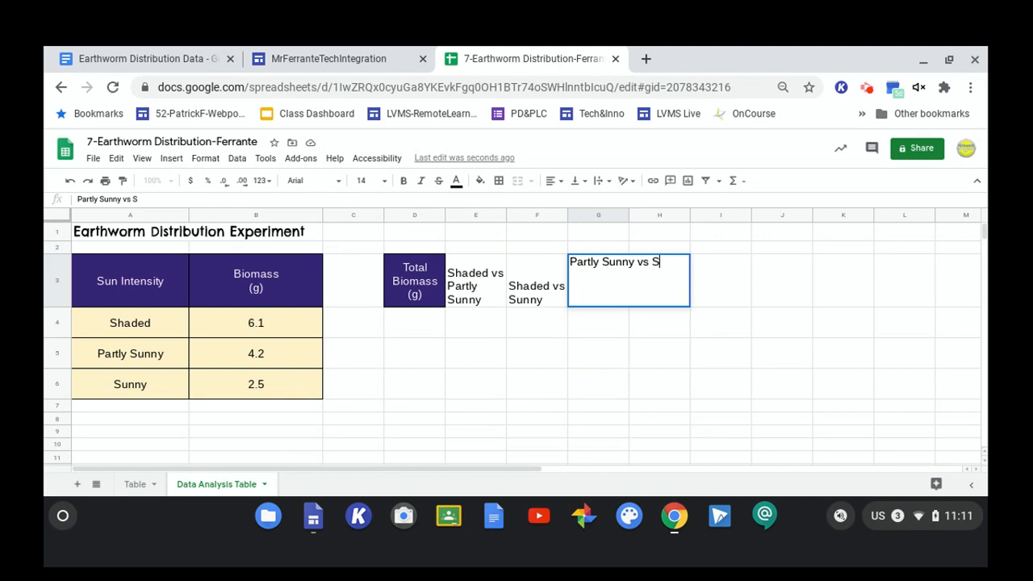
{"action": "left_click", "coordinate": [599, 360]}
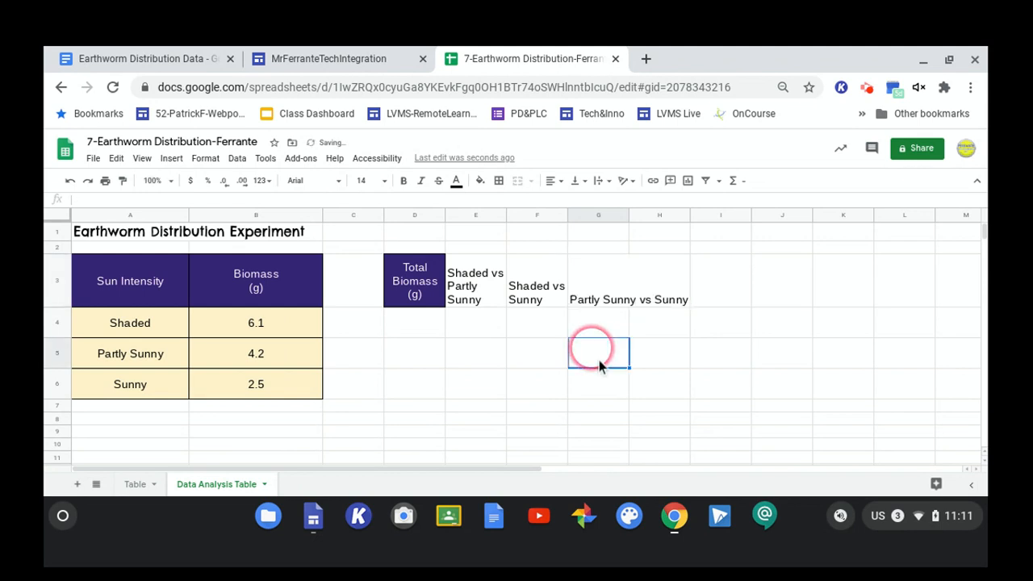
{"action": "left_click", "coordinate": [593, 301]}
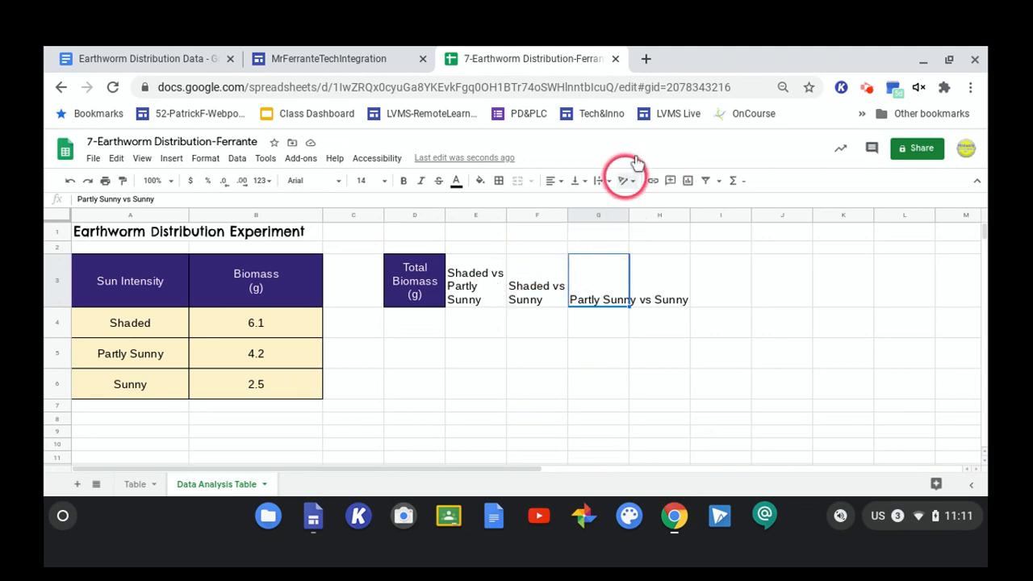
Wrap the text of the "Partly Sunny vs Sunny" heading in cell G3
{"action": "left_click", "coordinate": [604, 179]}
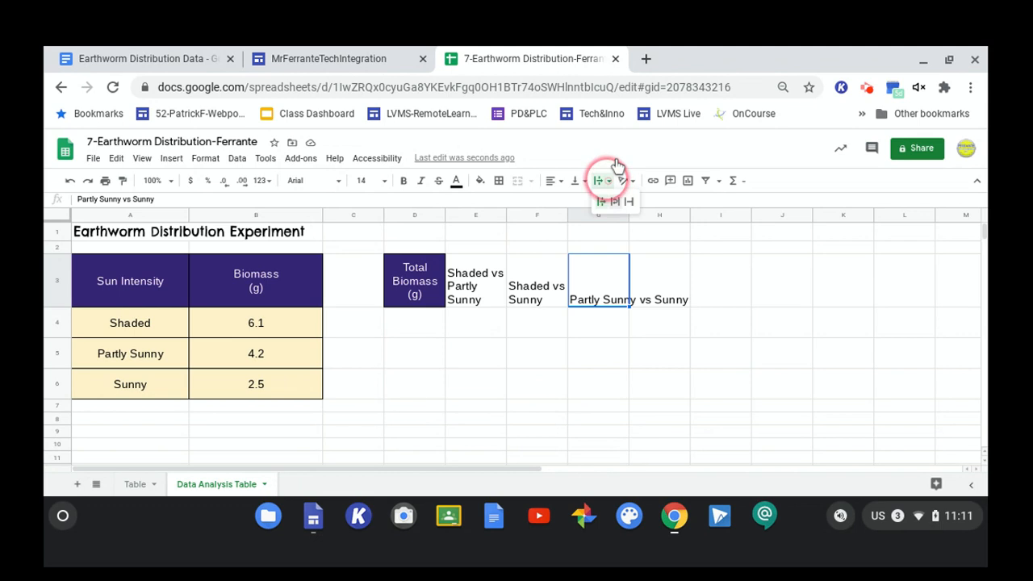
{"action": "left_click", "coordinate": [619, 200]}
{"action": "left_click", "coordinate": [541, 302]}
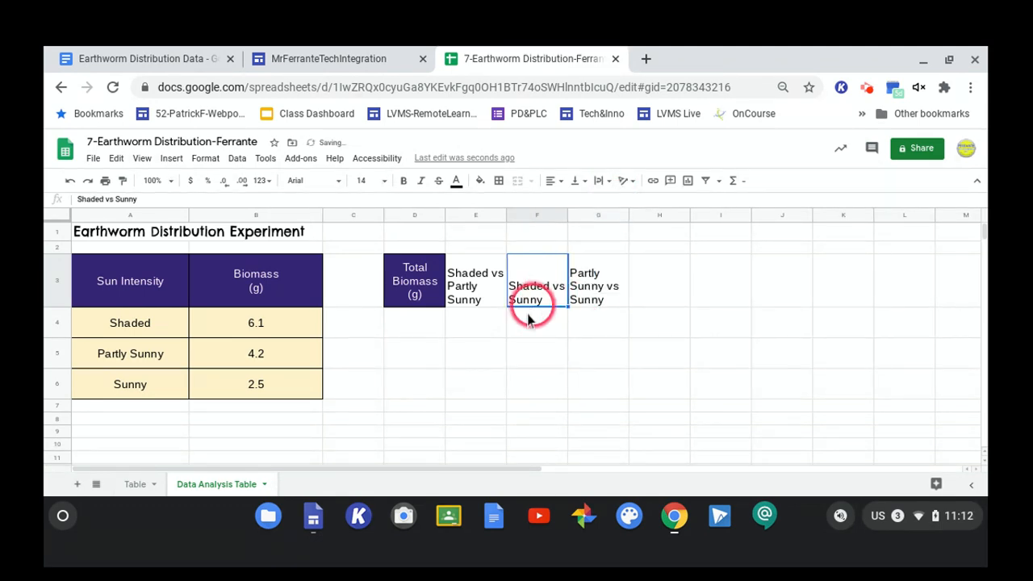
Fill the three comparison heading cells E3:G3 with a muted magenta background colour
{"action": "left_click", "coordinate": [422, 343]}
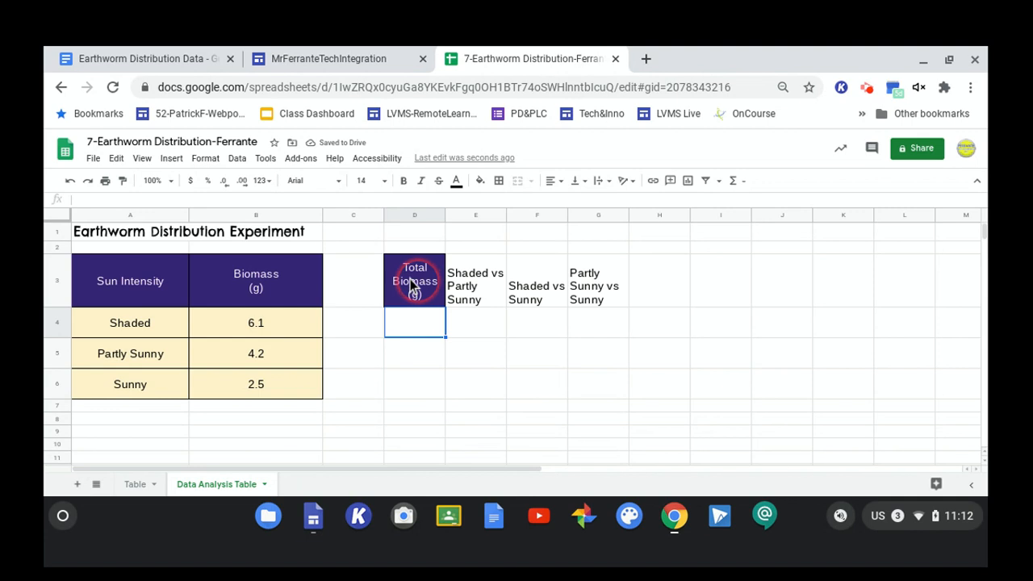
{"action": "left_click", "coordinate": [454, 298]}
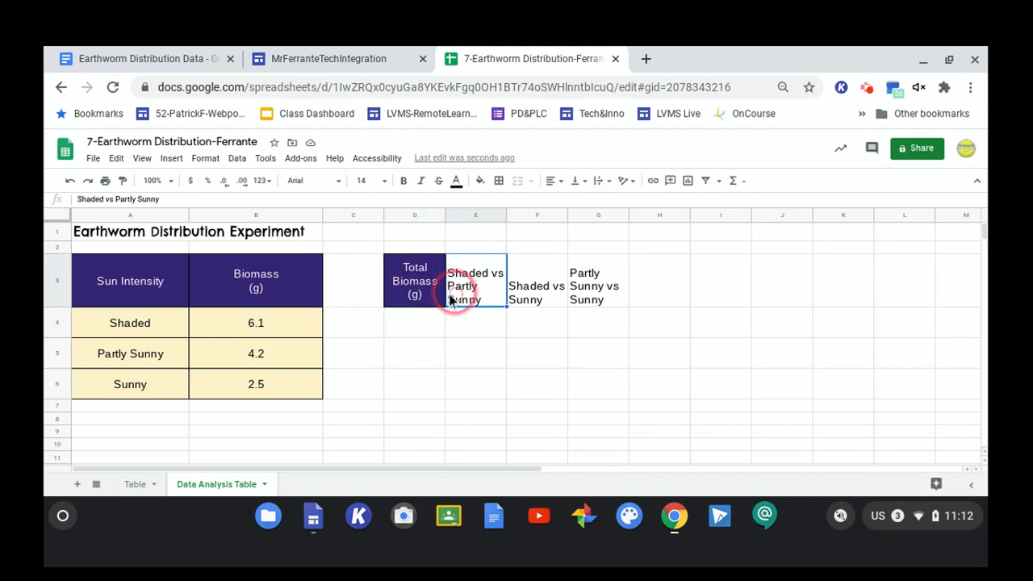
{"action": "left_click", "coordinate": [464, 323]}
{"action": "left_click", "coordinate": [461, 299]}
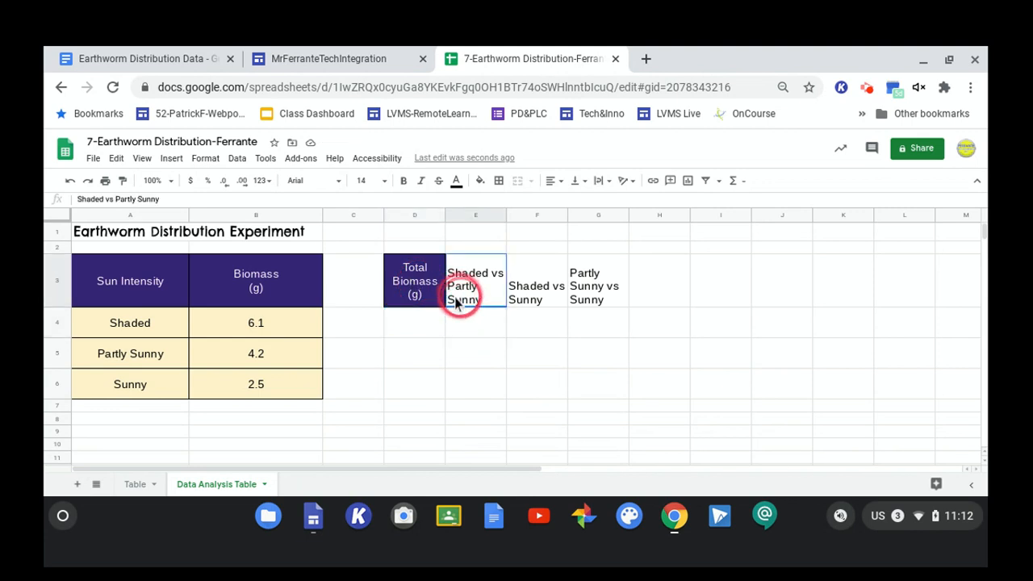
{"action": "left_click_drag", "start_coordinate": [510, 299], "coordinate": [591, 282]}
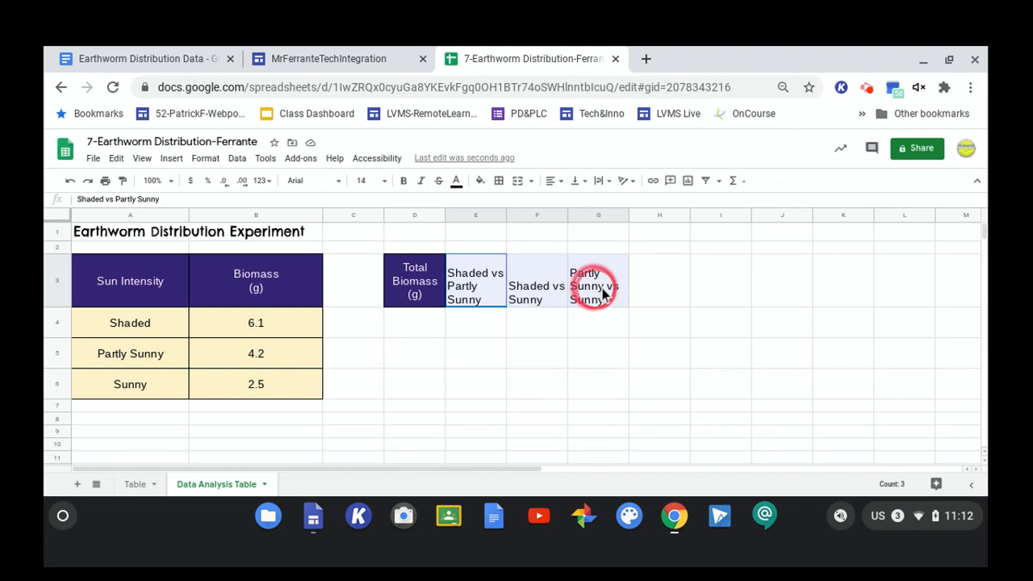
{"action": "left_click", "coordinate": [480, 177]}
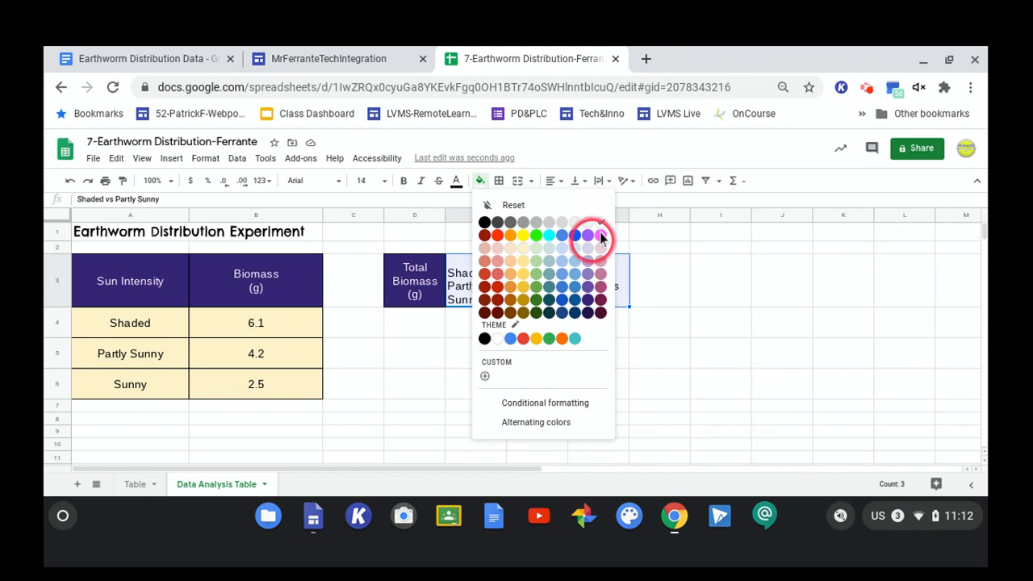
{"action": "left_click", "coordinate": [602, 274]}
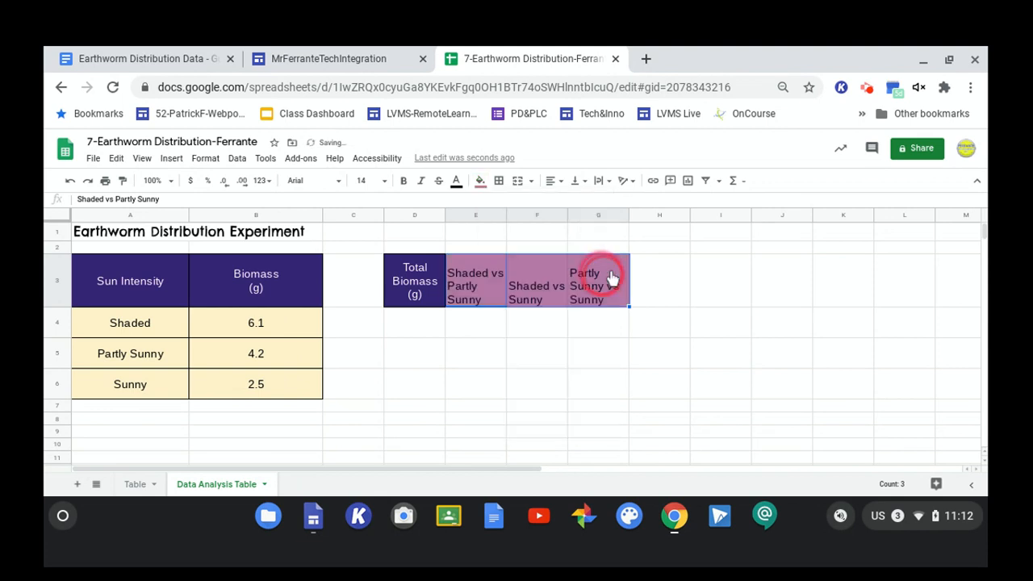
{"action": "left_click", "coordinate": [549, 361]}
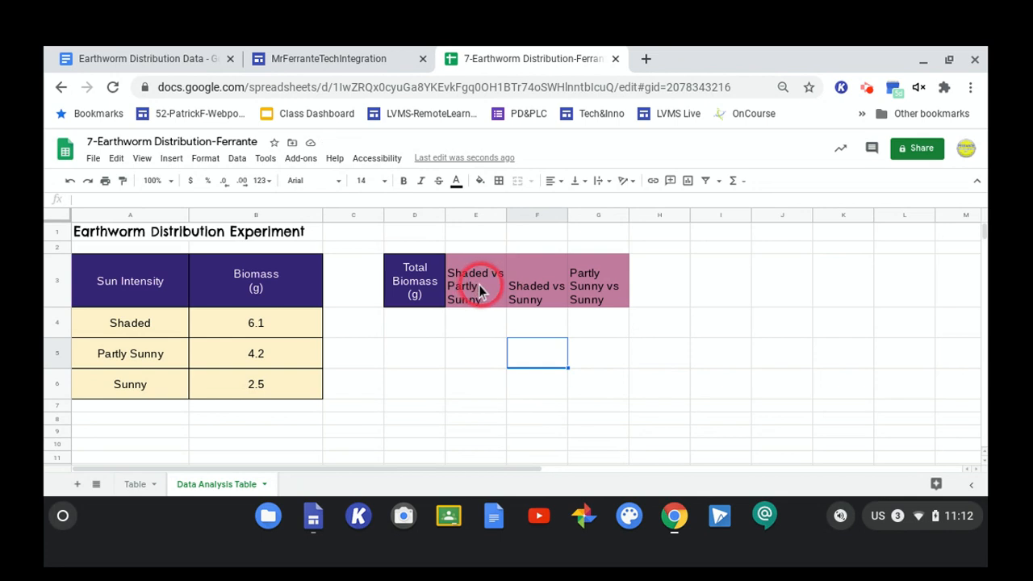
Enter the heading "Difference" in cell E2 above the comparison headings
{"action": "left_click", "coordinate": [487, 246]}
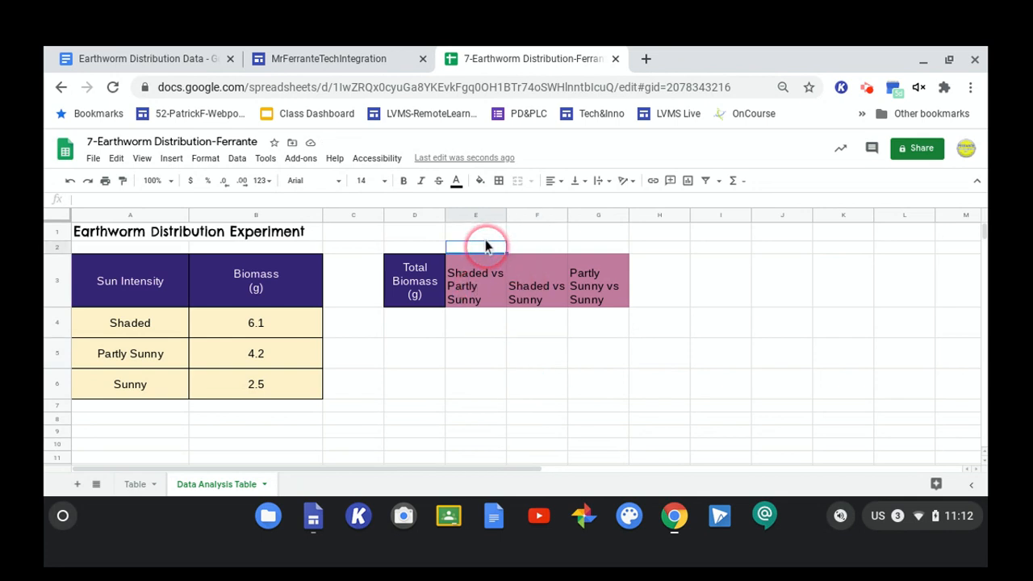
{"action": "type", "text": "Diff"}
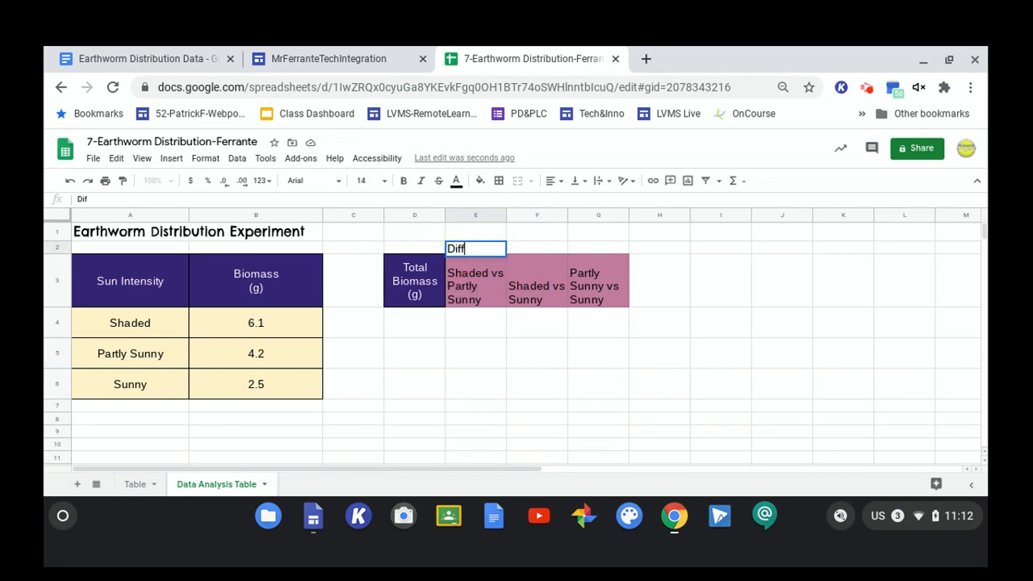
{"action": "type", "text": "erence"}
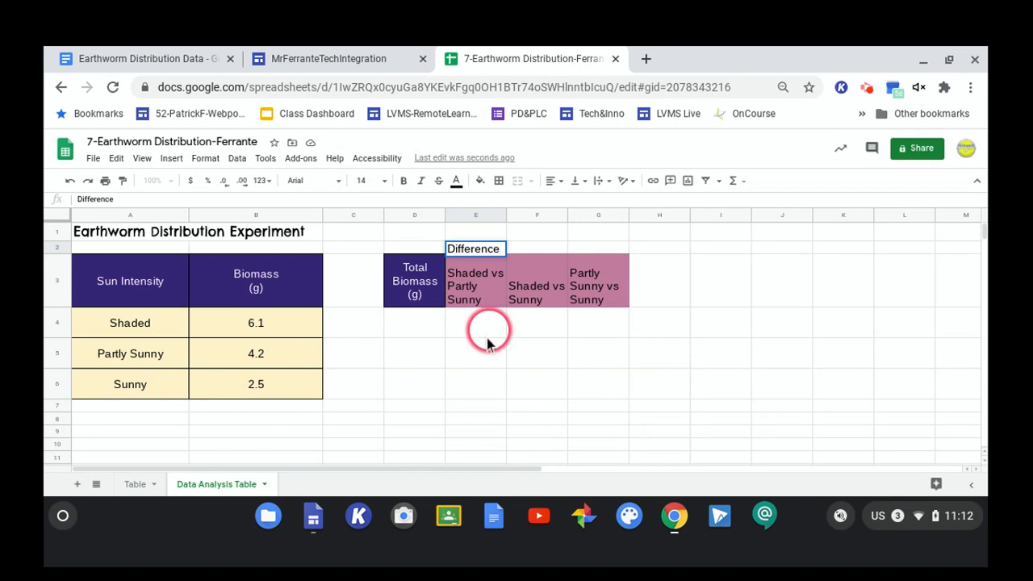
{"action": "left_click", "coordinate": [485, 329]}
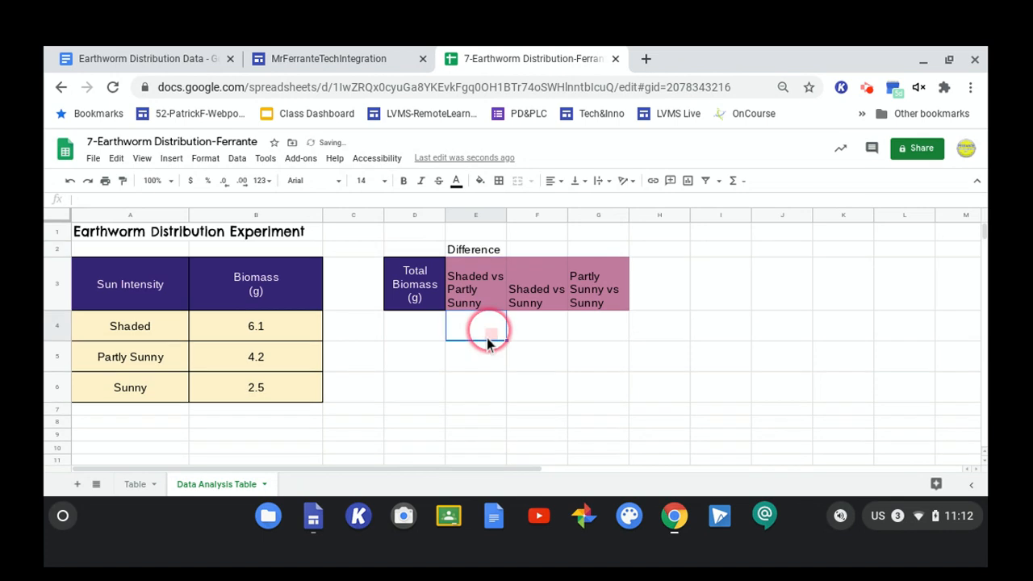
Merge cells E2:G2 horizontally so the "Difference" heading spans all three comparison columns
{"action": "left_click", "coordinate": [494, 249]}
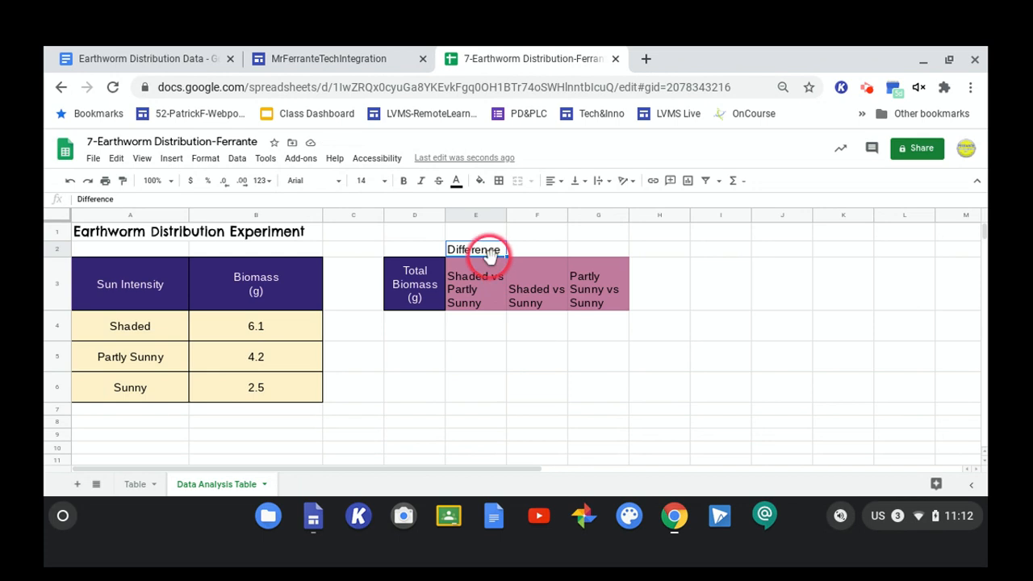
{"action": "left_click", "coordinate": [515, 244]}
{"action": "left_click", "coordinate": [478, 247]}
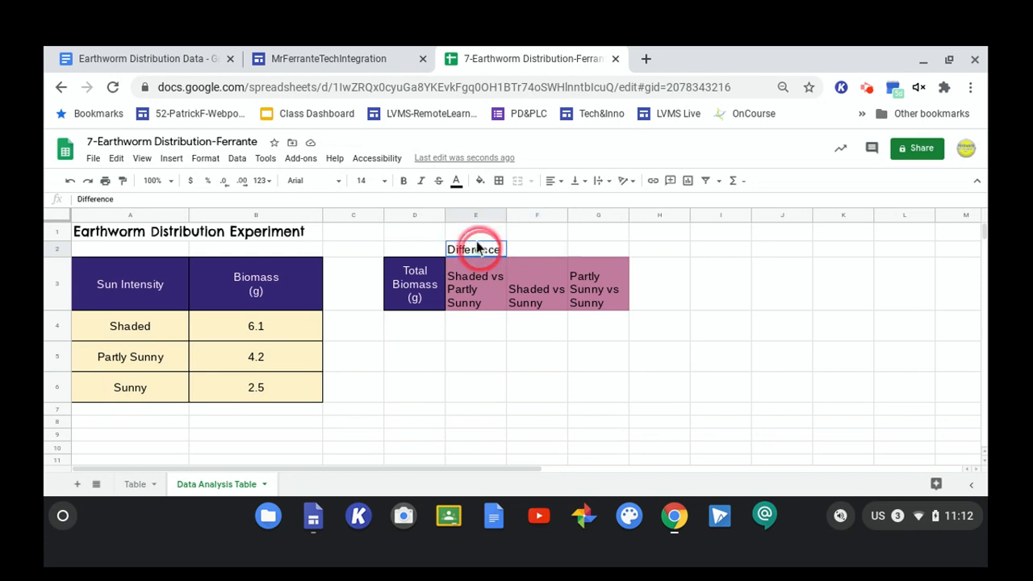
{"action": "left_click_drag", "start_coordinate": [477, 247], "coordinate": [606, 242]}
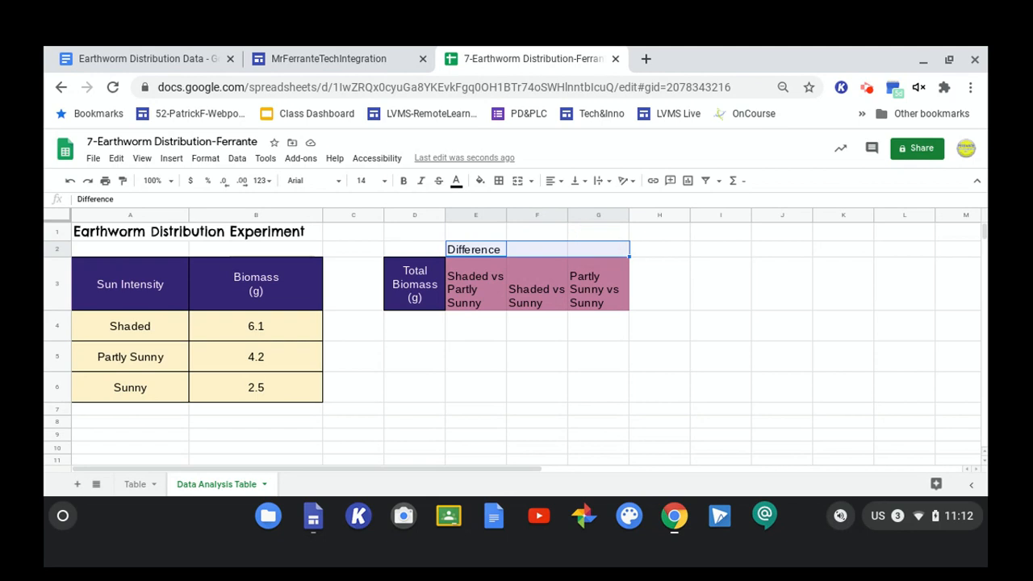
{"action": "left_click", "coordinate": [530, 171]}
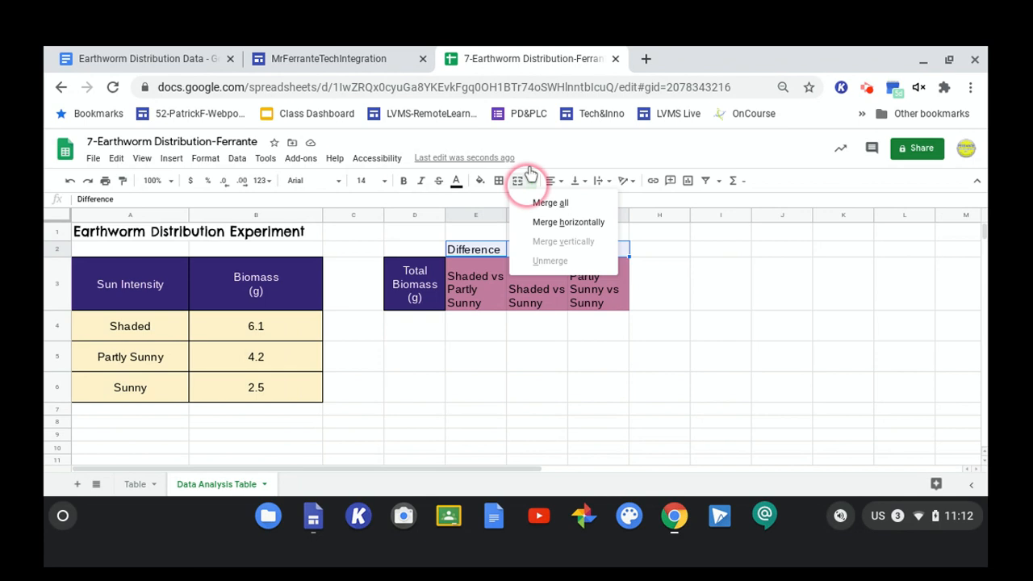
{"action": "left_click", "coordinate": [539, 219]}
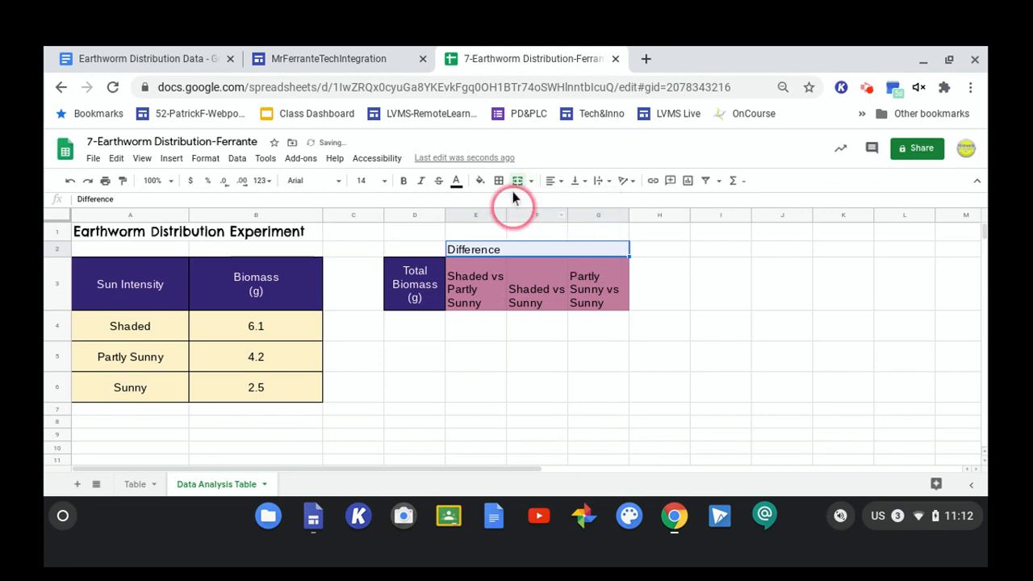
Make the merged "Difference" heading bold and centre it horizontally
{"action": "left_click", "coordinate": [402, 179]}
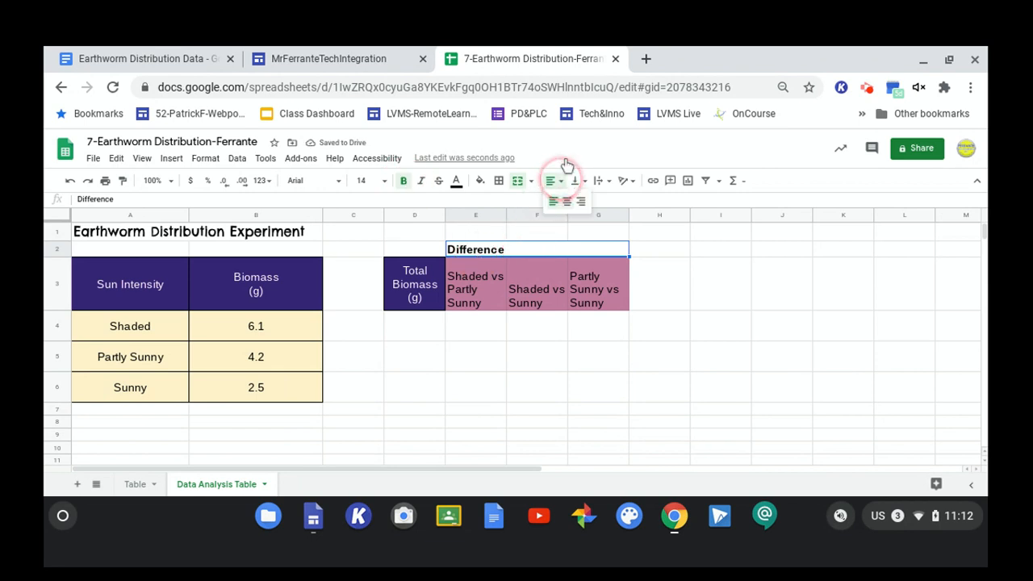
{"action": "left_click", "coordinate": [554, 180]}
{"action": "left_click", "coordinate": [575, 196]}
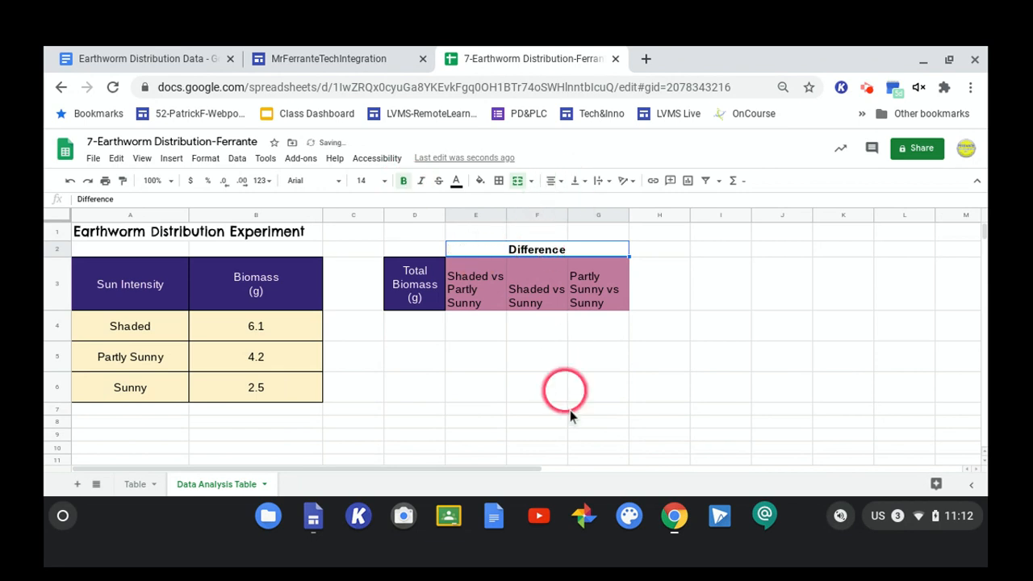
{"action": "left_click", "coordinate": [561, 390]}
Centre the comparison headings in E3:G3 horizontally and vertically, and make them bold
{"action": "left_click_drag", "start_coordinate": [470, 299], "coordinate": [590, 301]}
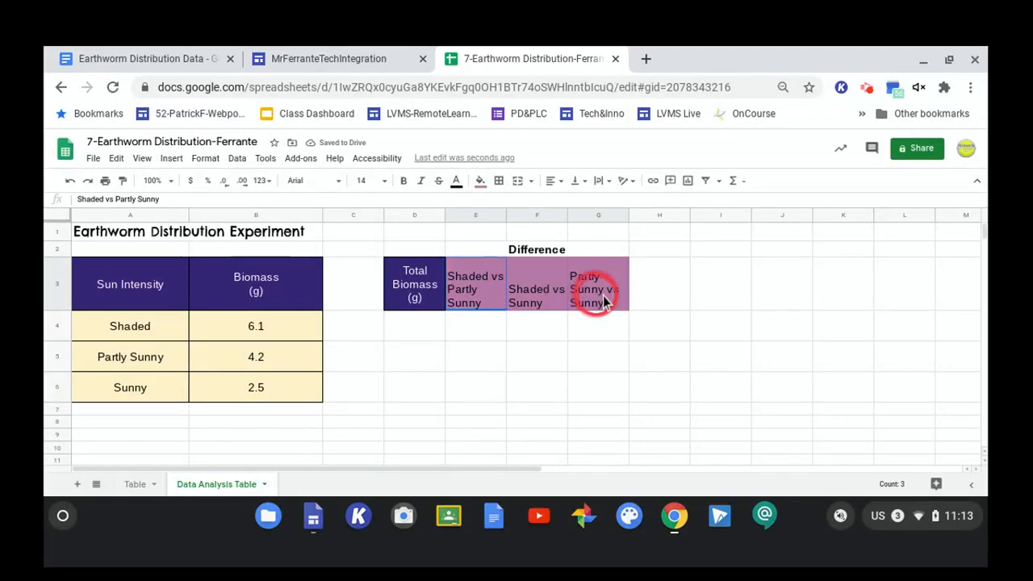
{"action": "left_click", "coordinate": [565, 171]}
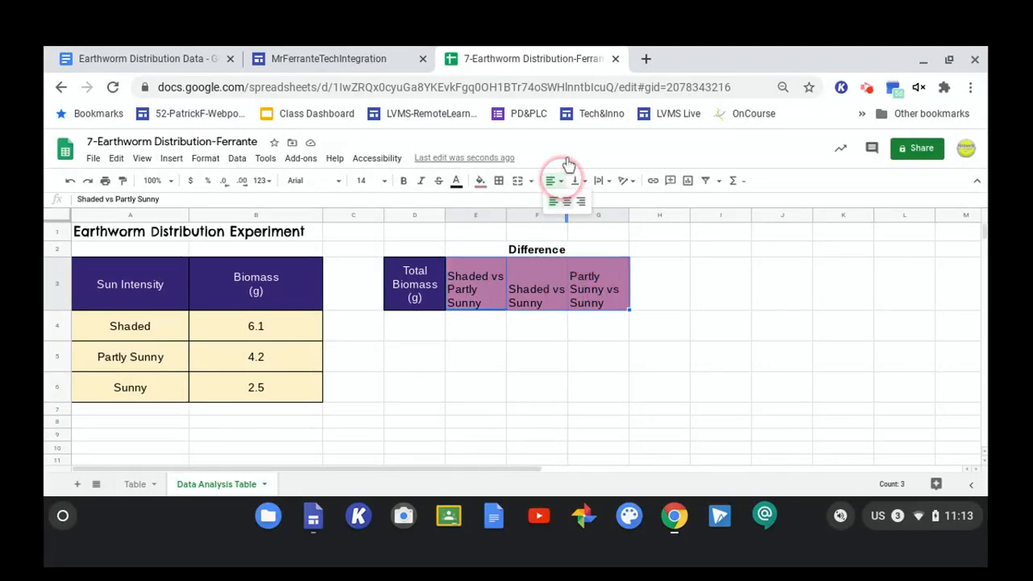
{"action": "left_click", "coordinate": [568, 202]}
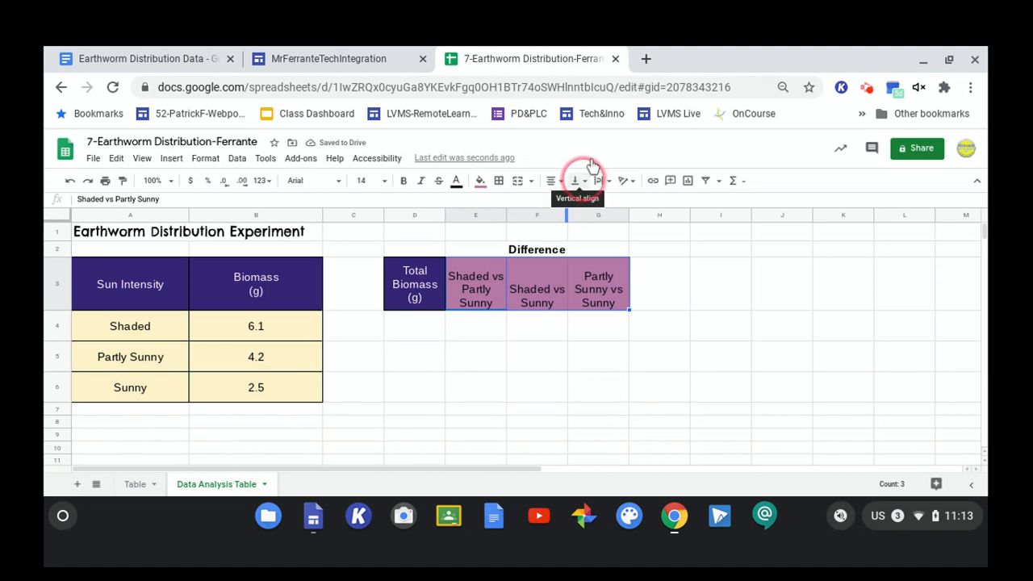
{"action": "left_click", "coordinate": [593, 165]}
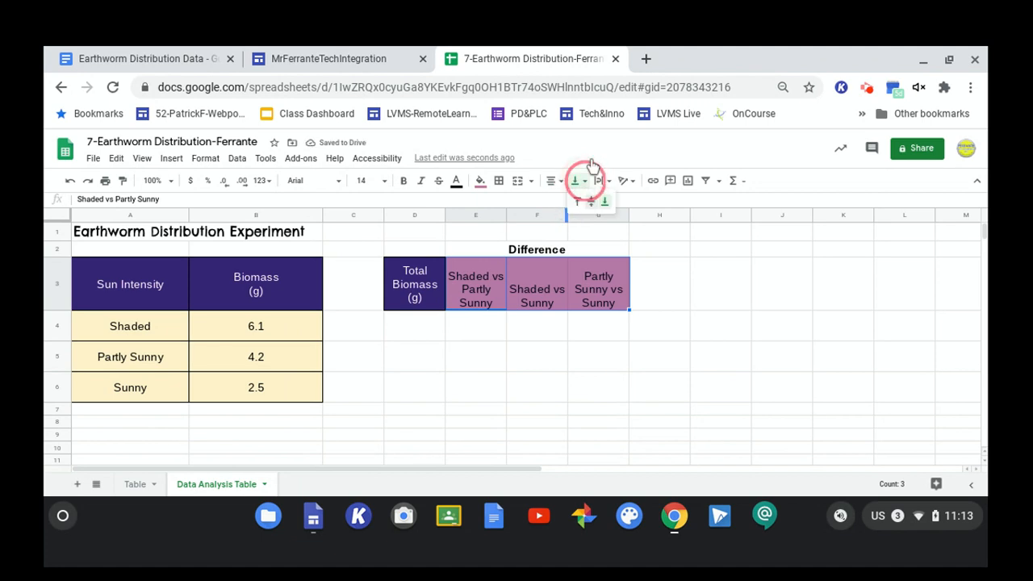
{"action": "left_click", "coordinate": [592, 202]}
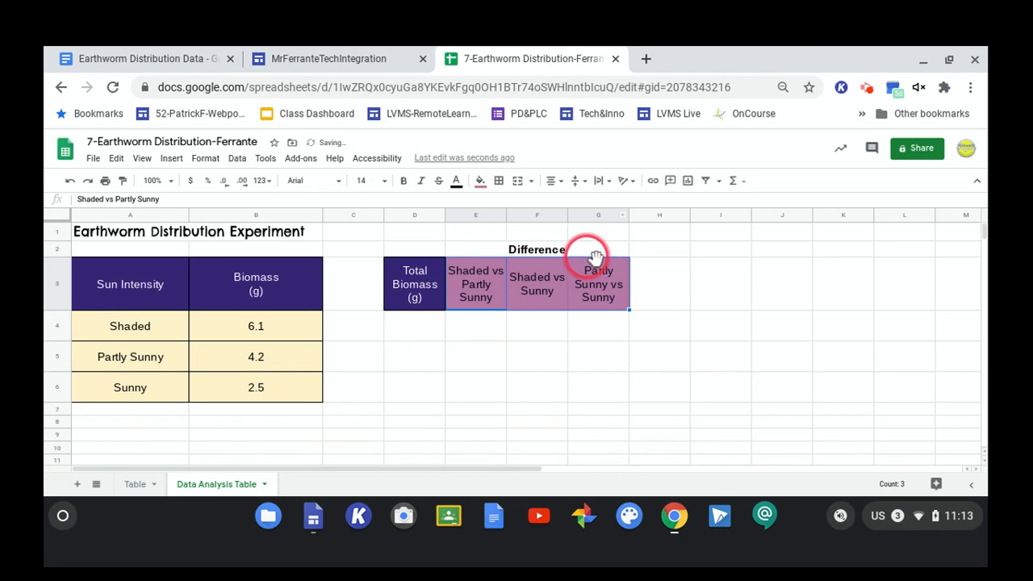
{"action": "left_click", "coordinate": [397, 173]}
{"action": "left_click", "coordinate": [616, 390]}
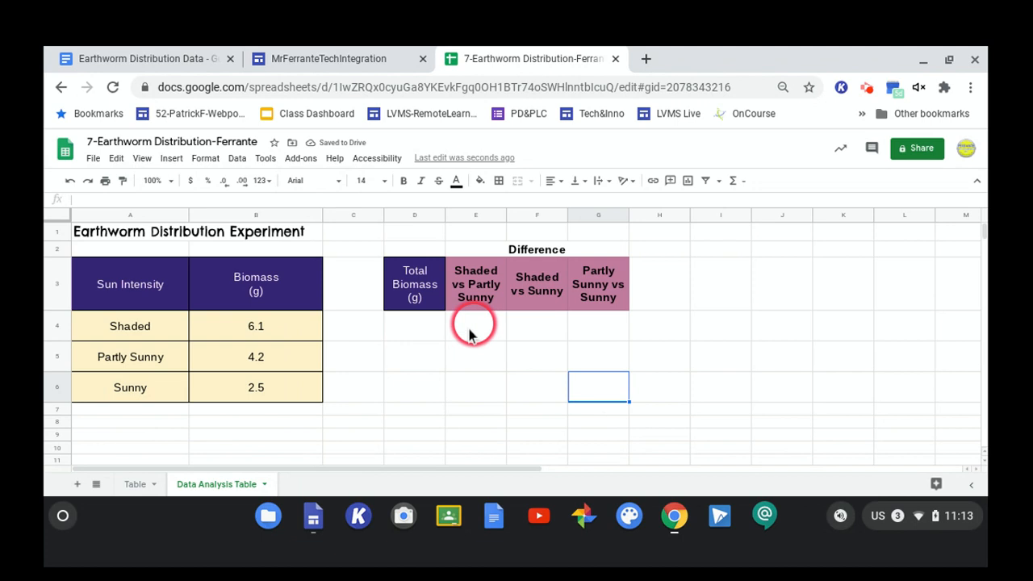
Apply all borders to the heading row and the empty row below it, cells D3:G4
{"action": "left_click", "coordinate": [414, 299]}
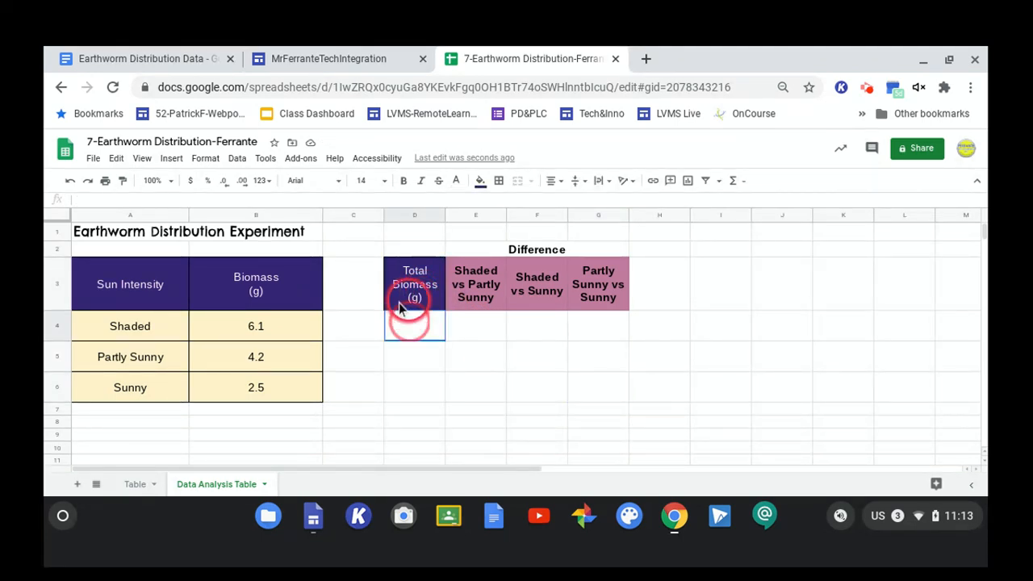
{"action": "left_click", "coordinate": [415, 326]}
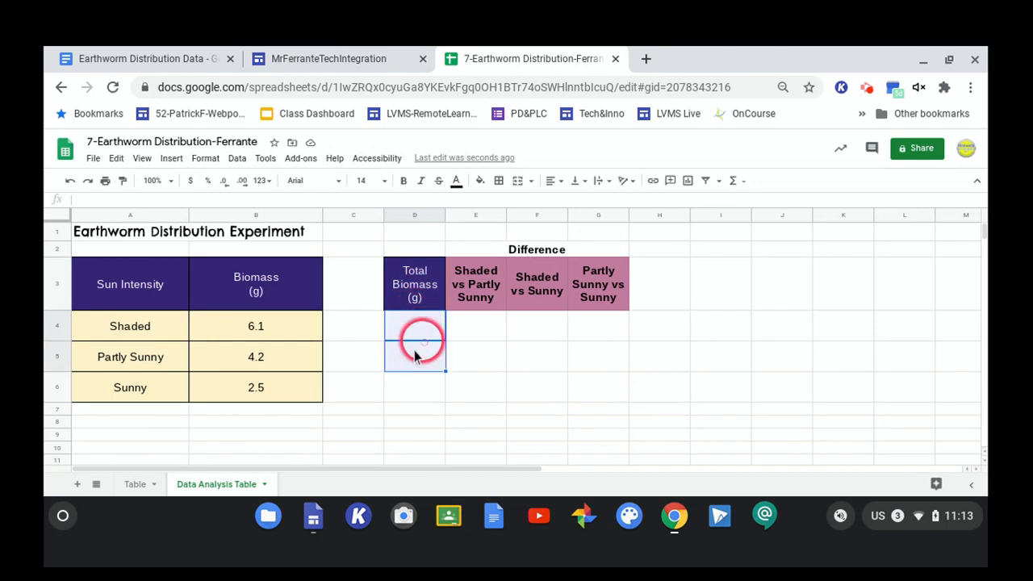
{"action": "left_click_drag", "start_coordinate": [413, 303], "coordinate": [595, 303]}
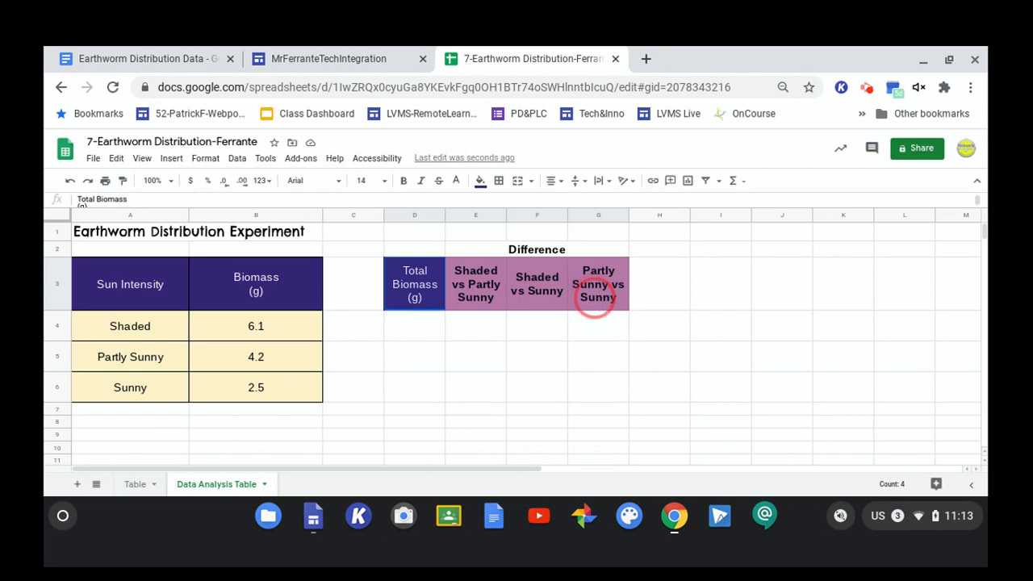
{"action": "left_click_drag", "start_coordinate": [595, 303], "coordinate": [602, 333]}
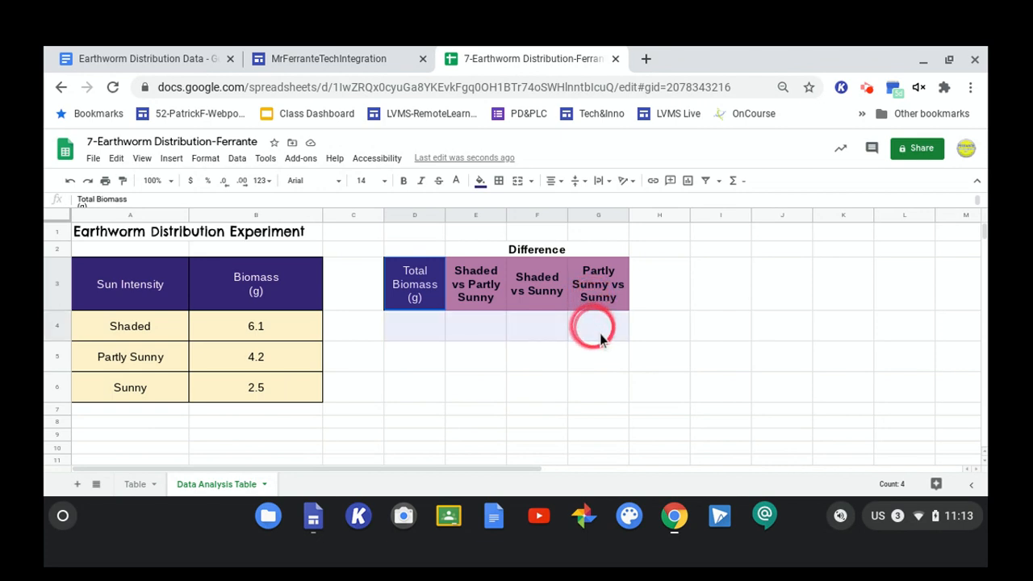
{"action": "left_click_drag", "start_coordinate": [599, 333], "coordinate": [600, 333]}
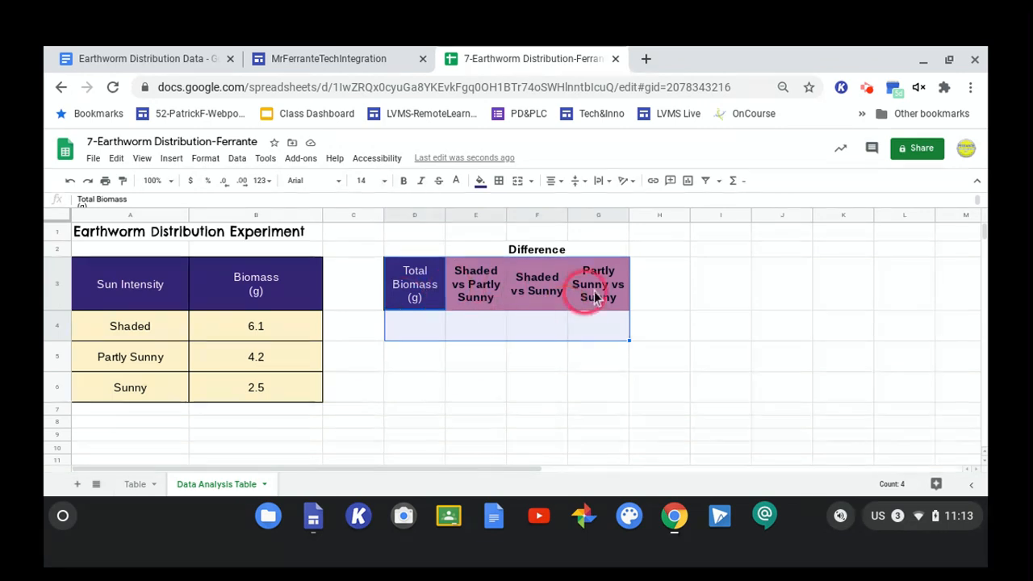
{"action": "left_click", "coordinate": [499, 179]}
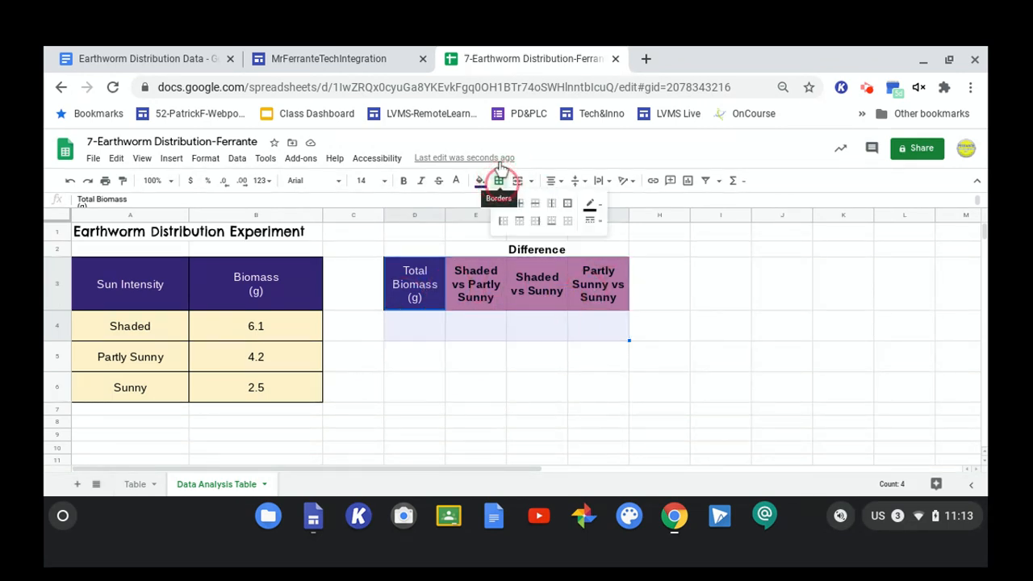
{"action": "left_click", "coordinate": [505, 198]}
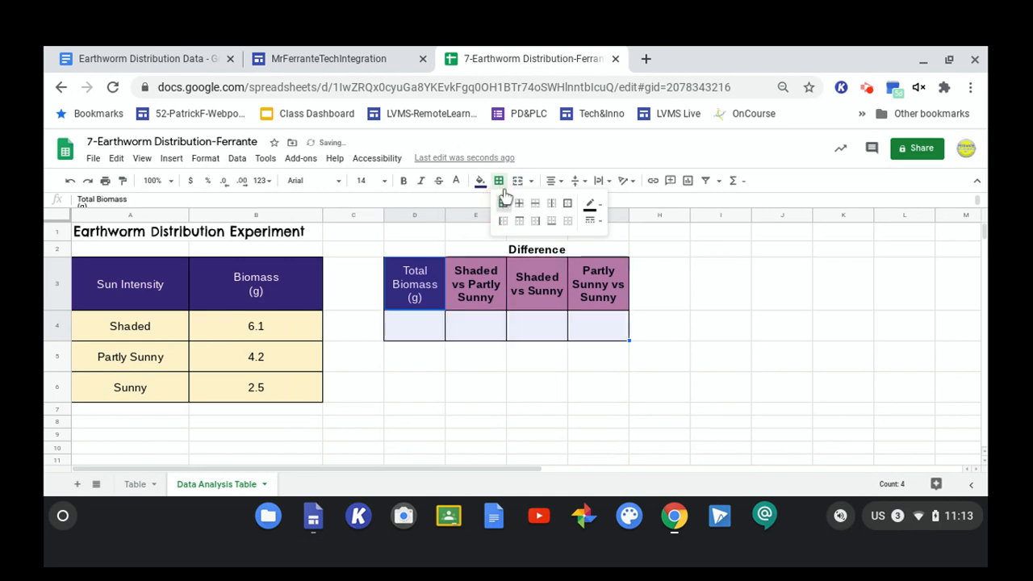
{"action": "left_click", "coordinate": [512, 392]}
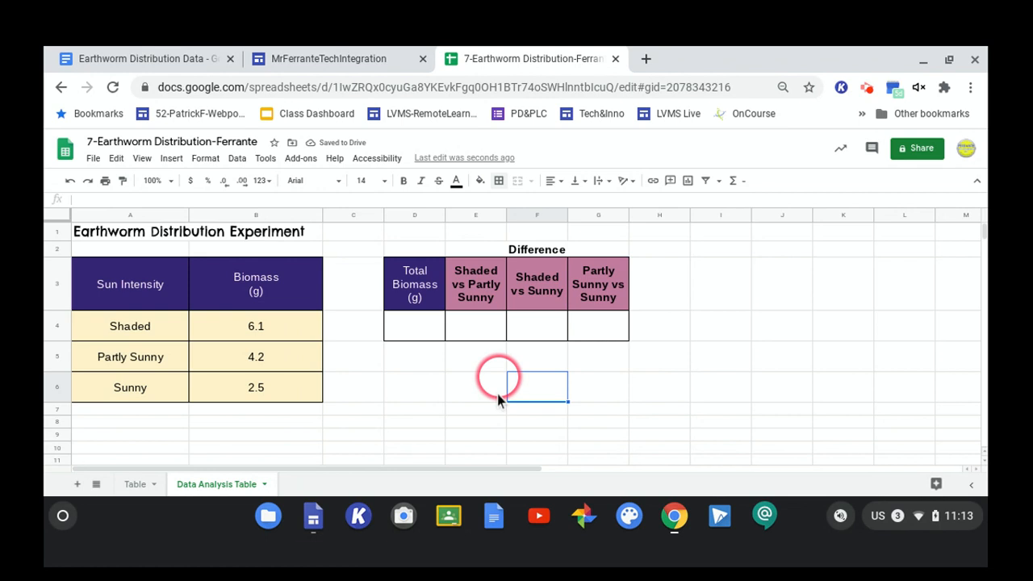
Apply an outer border around the merged "Difference" heading in E2:G2
{"action": "left_click", "coordinate": [476, 252]}
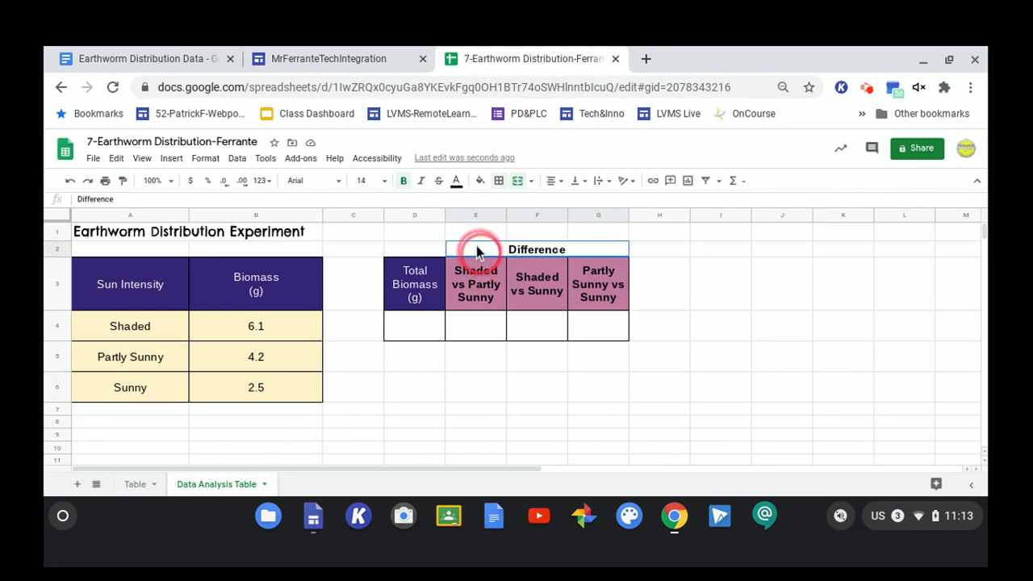
{"action": "left_click", "coordinate": [499, 179]}
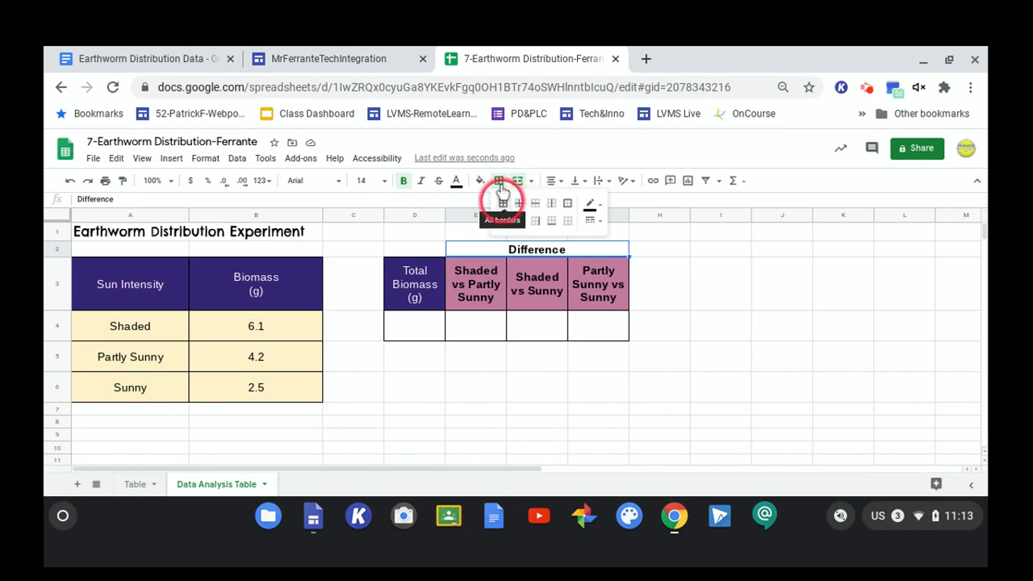
{"action": "left_click", "coordinate": [568, 203]}
{"action": "left_click", "coordinate": [546, 323]}
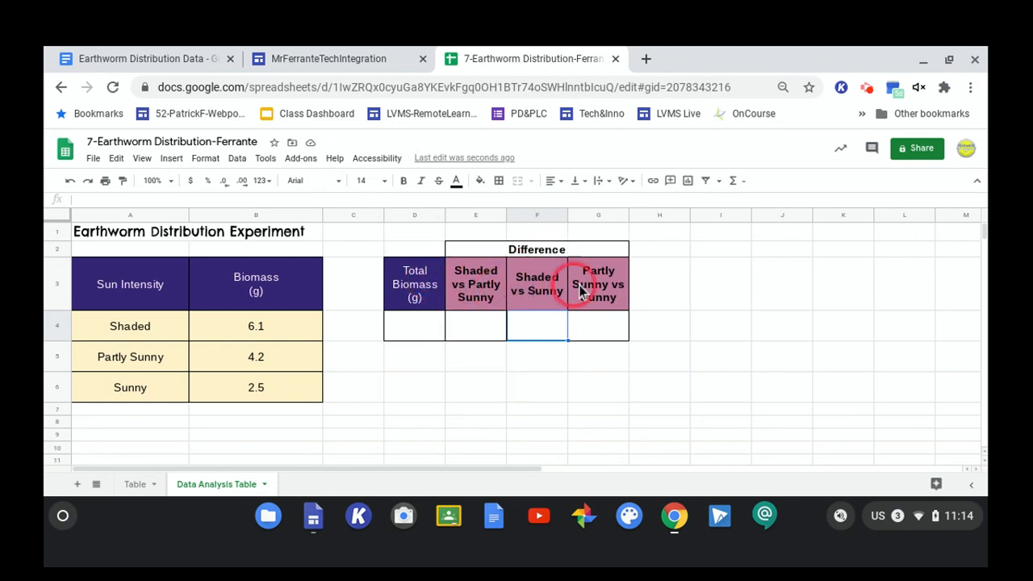
Insert a SUM function into cell D4, below the "Total Biomass (g)" heading
{"action": "left_click", "coordinate": [400, 334]}
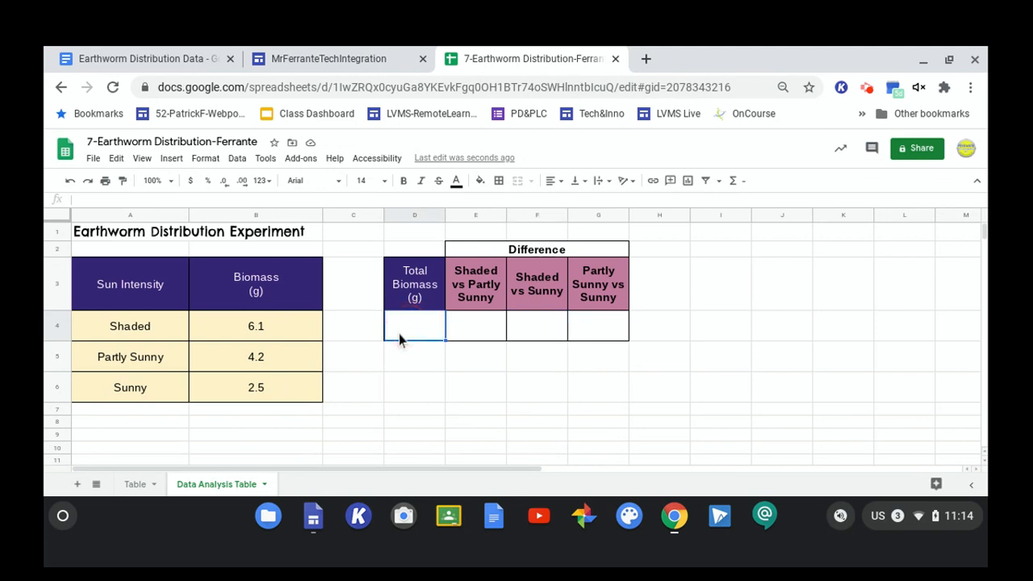
{"action": "left_click", "coordinate": [406, 279]}
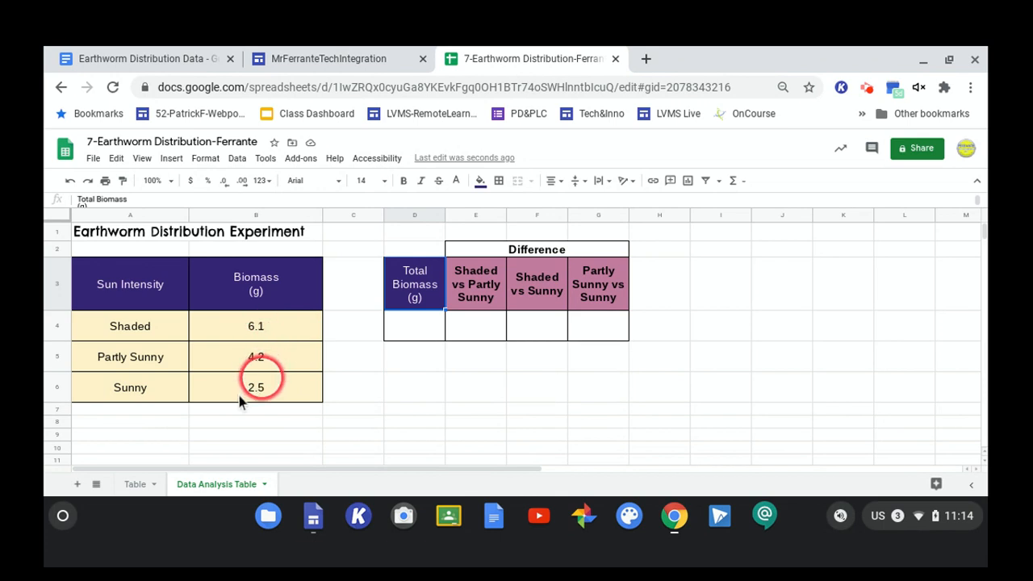
{"action": "left_click", "coordinate": [402, 344]}
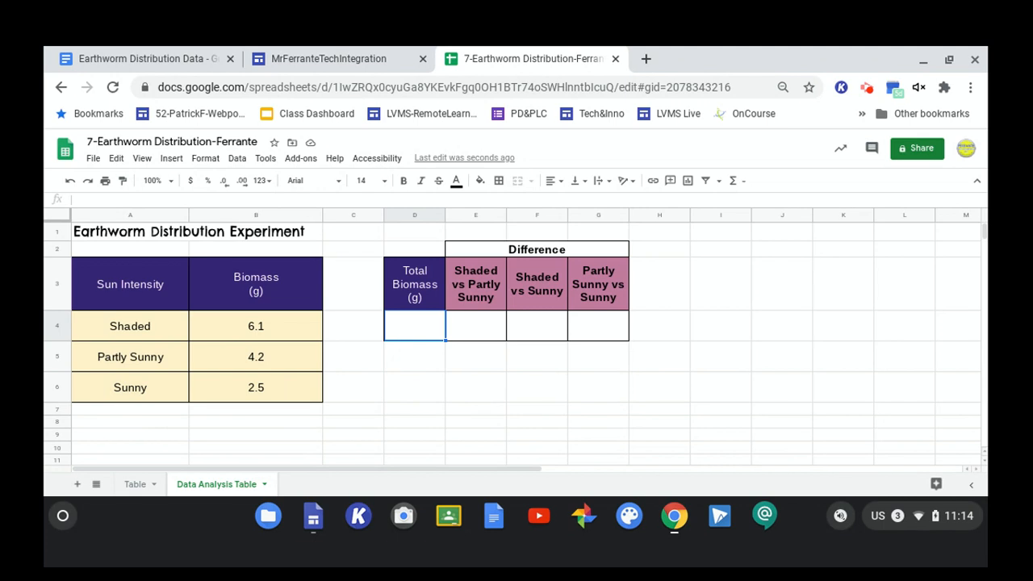
{"action": "left_click", "coordinate": [743, 181]}
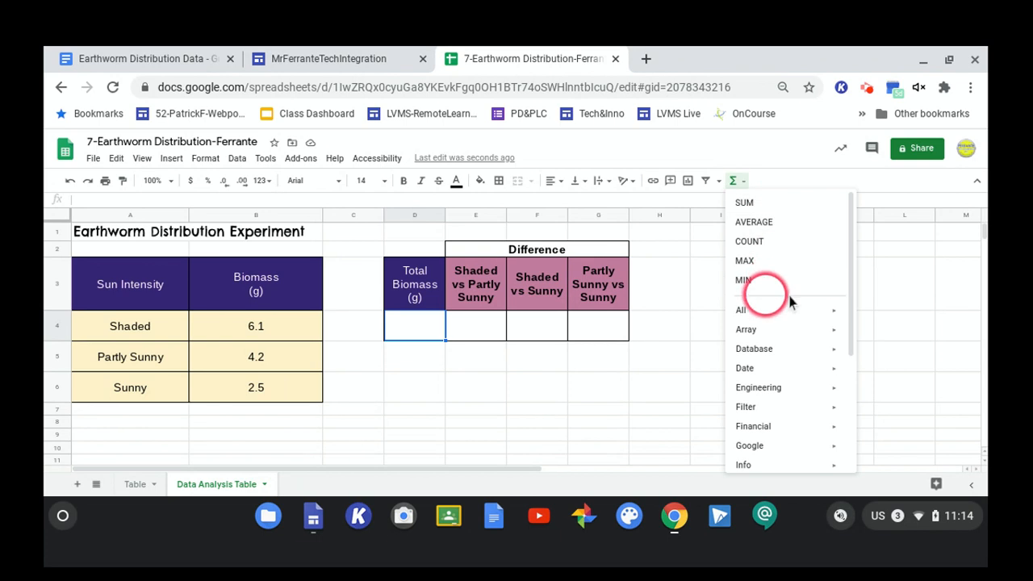
{"action": "mouse_move", "coordinate": [780, 316]}
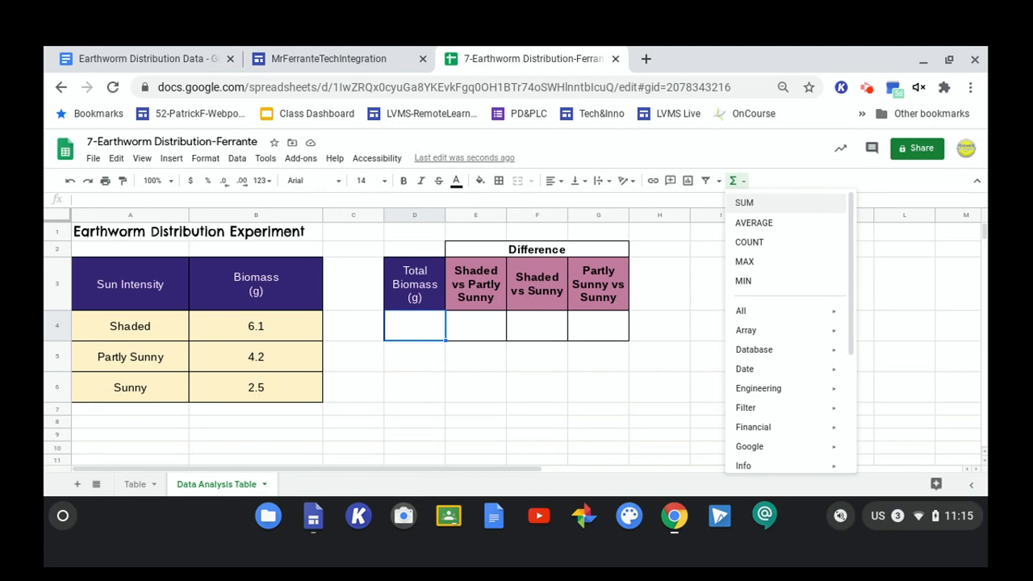
{"action": "left_click", "coordinate": [745, 202]}
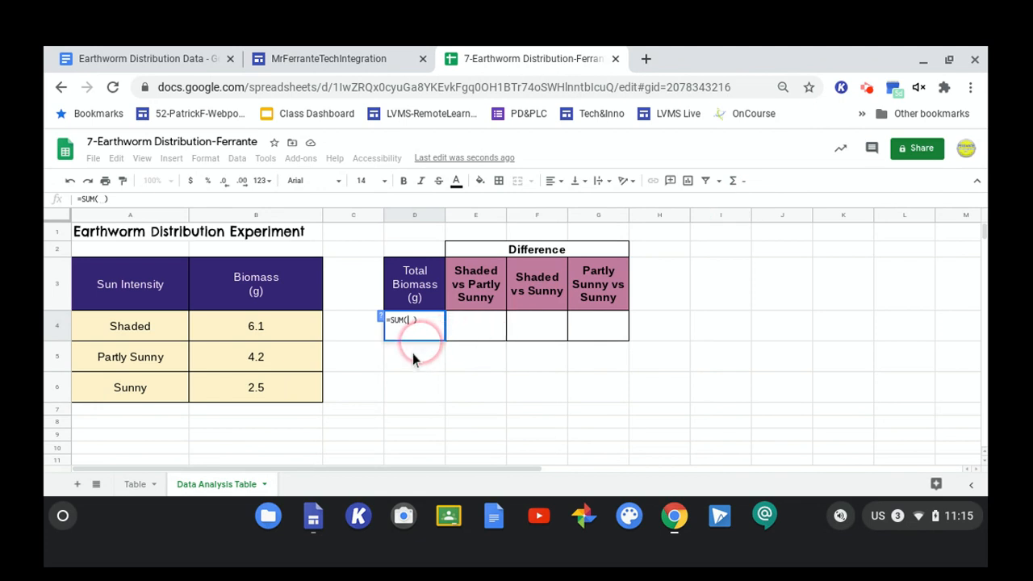
{"action": "scroll", "coordinate": [392, 344], "scroll_direction": "up", "scroll_amount": 5}
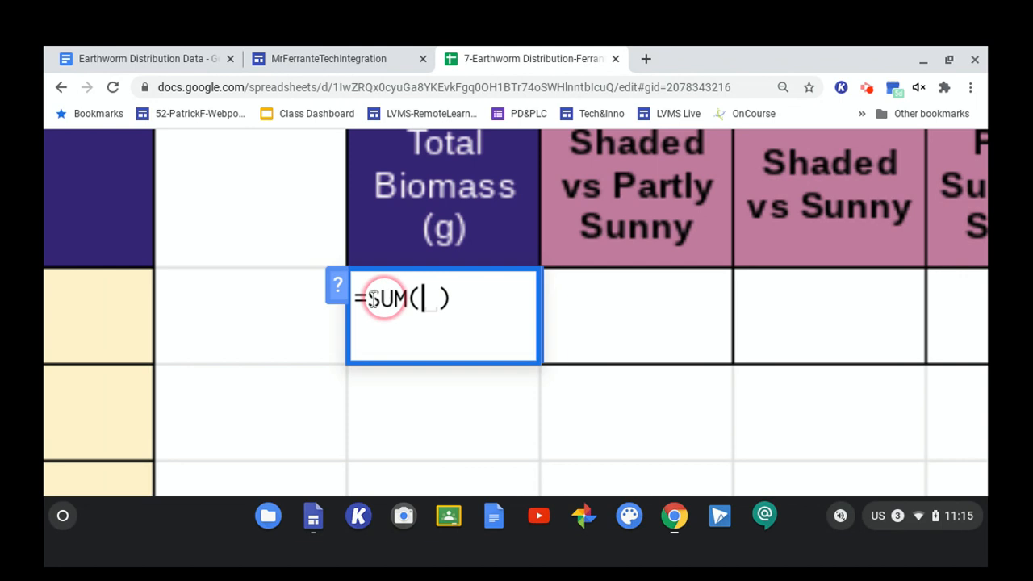
{"action": "scroll", "coordinate": [373, 300], "scroll_direction": "down", "scroll_amount": 1}
{"action": "scroll", "coordinate": [373, 300], "scroll_direction": "down", "scroll_amount": 3}
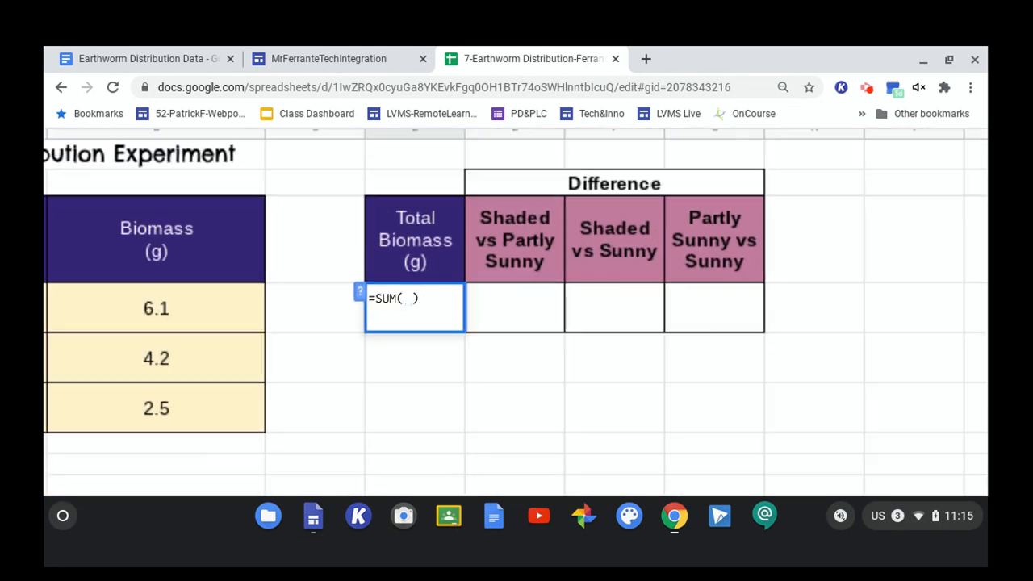
{"action": "scroll", "coordinate": [373, 299], "scroll_direction": "down", "scroll_amount": 3}
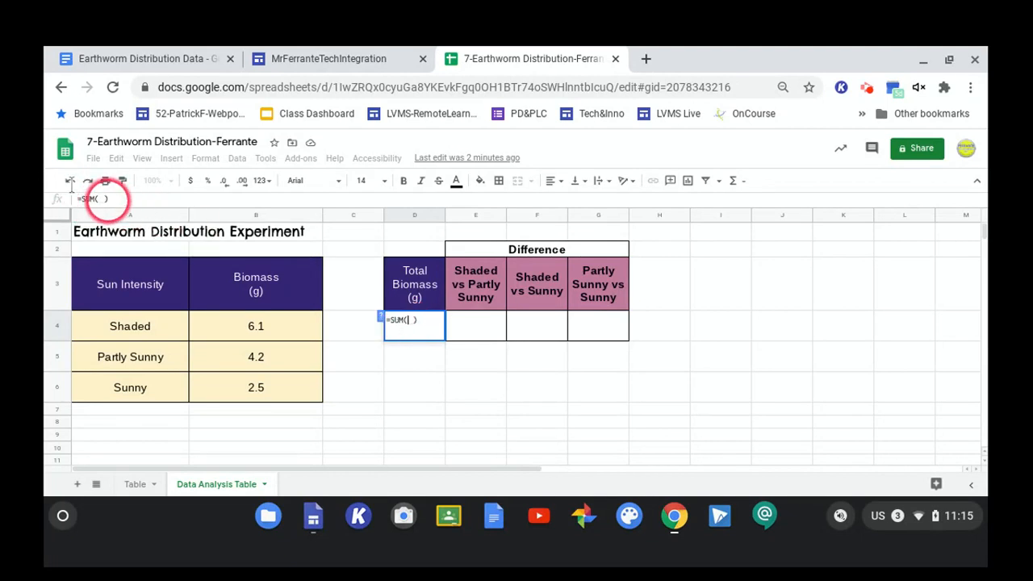
Complete the total biomass formula in D4 with the range B4:B6 as =SUM(B4:B6) and enter it
{"action": "left_click", "coordinate": [250, 338]}
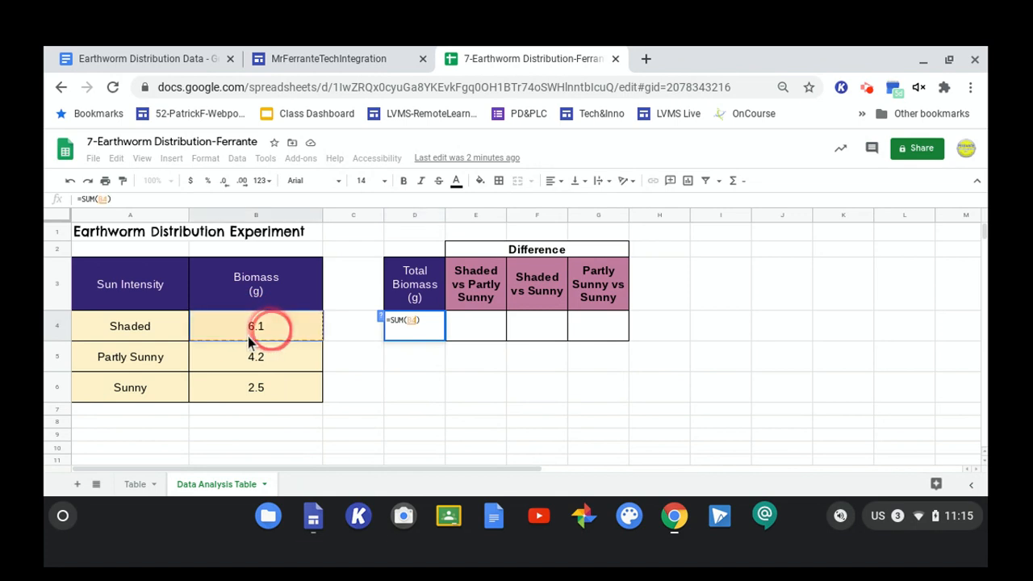
{"action": "left_click_drag", "start_coordinate": [250, 357], "coordinate": [244, 395]}
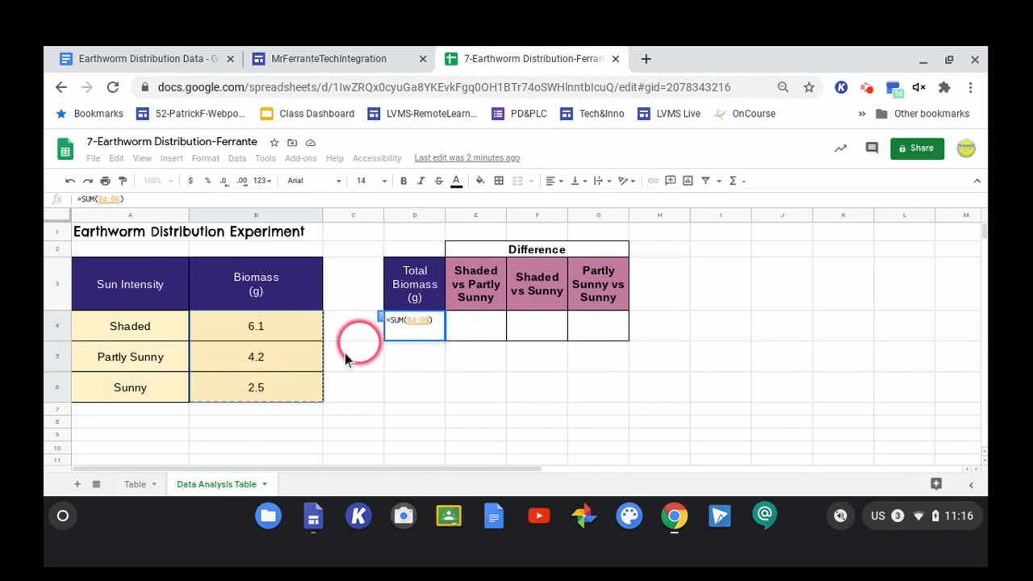
{"action": "scroll", "coordinate": [392, 351], "scroll_direction": "up", "scroll_amount": 5}
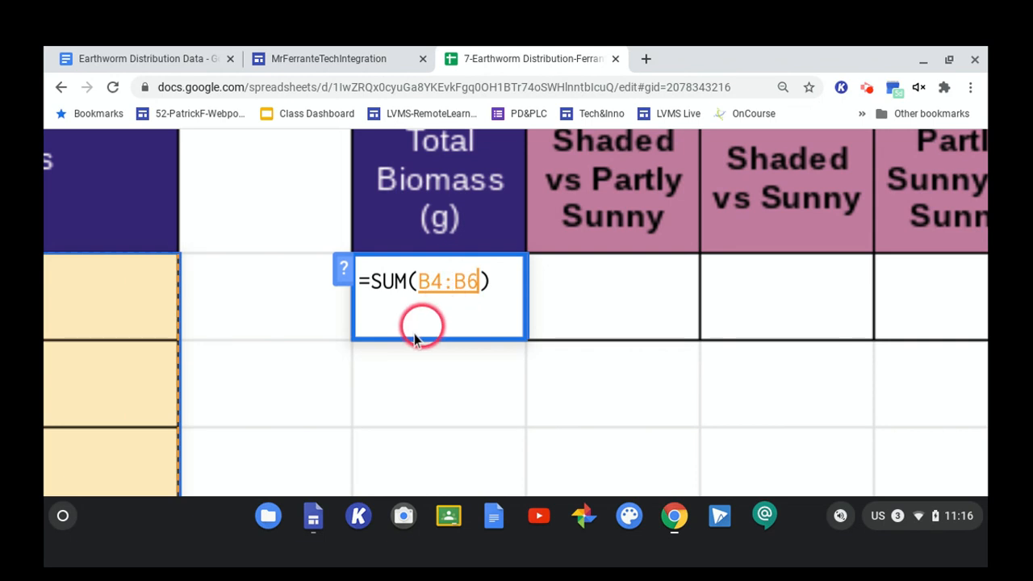
{"action": "left_click", "coordinate": [492, 282]}
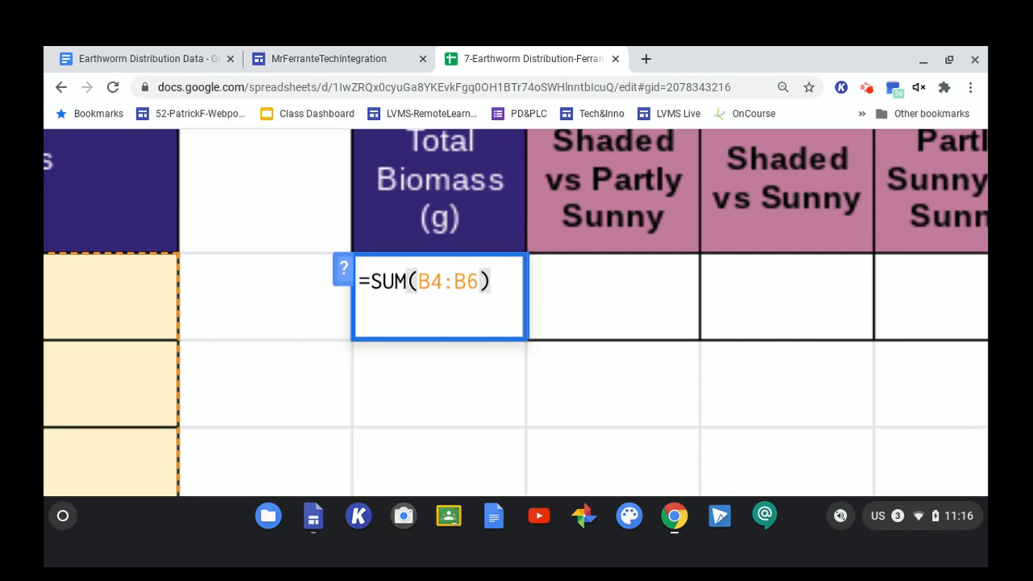
{"action": "key", "text": "Return"}
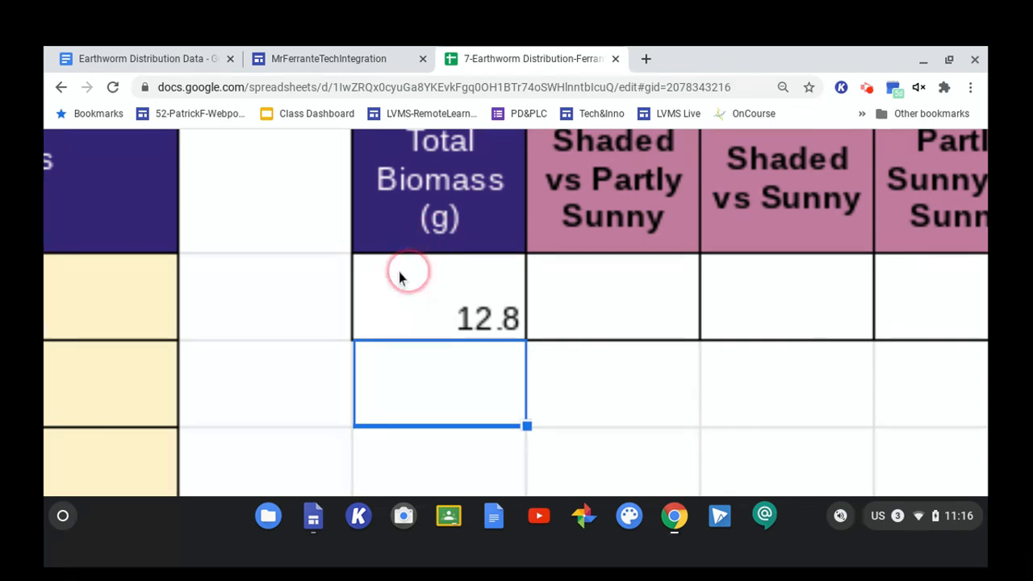
{"action": "scroll", "coordinate": [400, 277], "scroll_direction": "down", "scroll_amount": 1}
{"action": "left_click", "coordinate": [538, 342]}
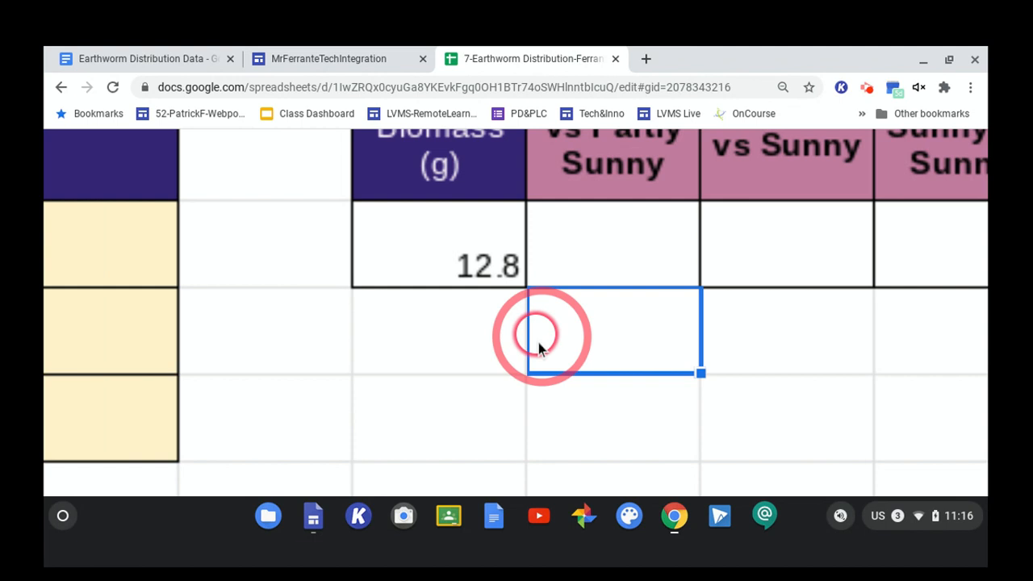
{"action": "scroll", "coordinate": [669, 341], "scroll_direction": "down", "scroll_amount": 4}
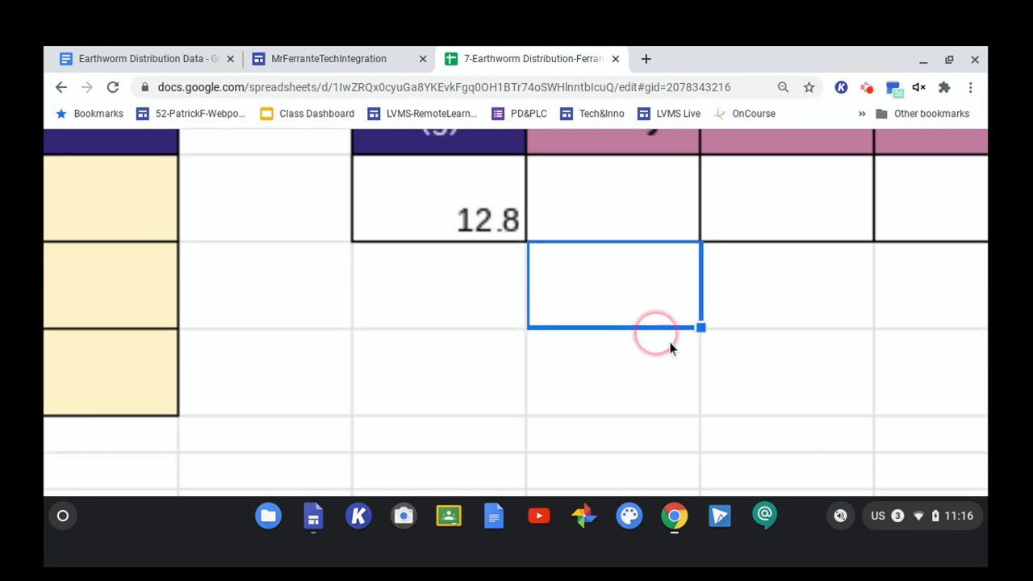
{"action": "scroll", "coordinate": [622, 412], "scroll_direction": "up", "scroll_amount": 5}
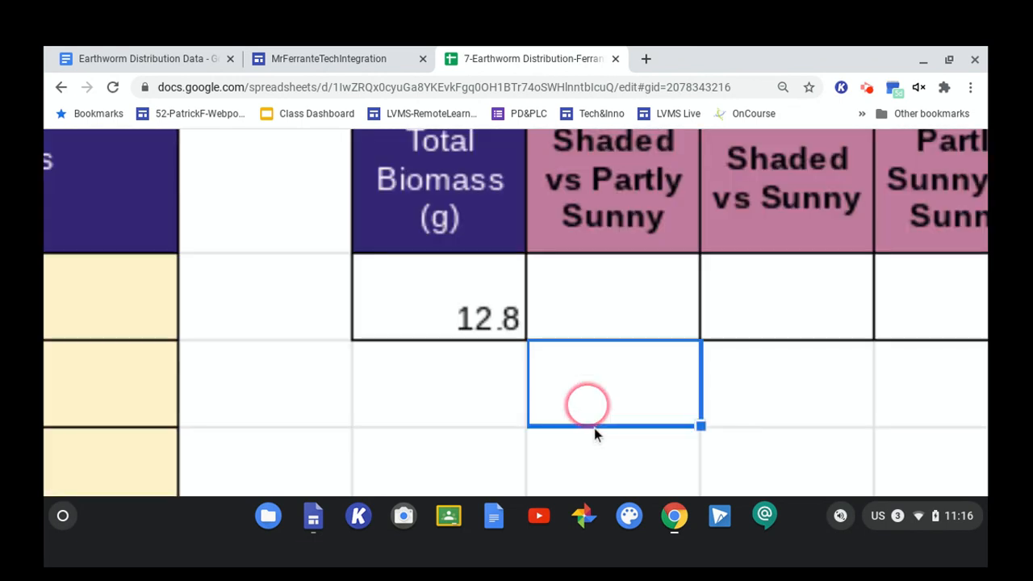
{"action": "right_click", "coordinate": [647, 382]}
{"action": "left_click", "coordinate": [392, 395]}
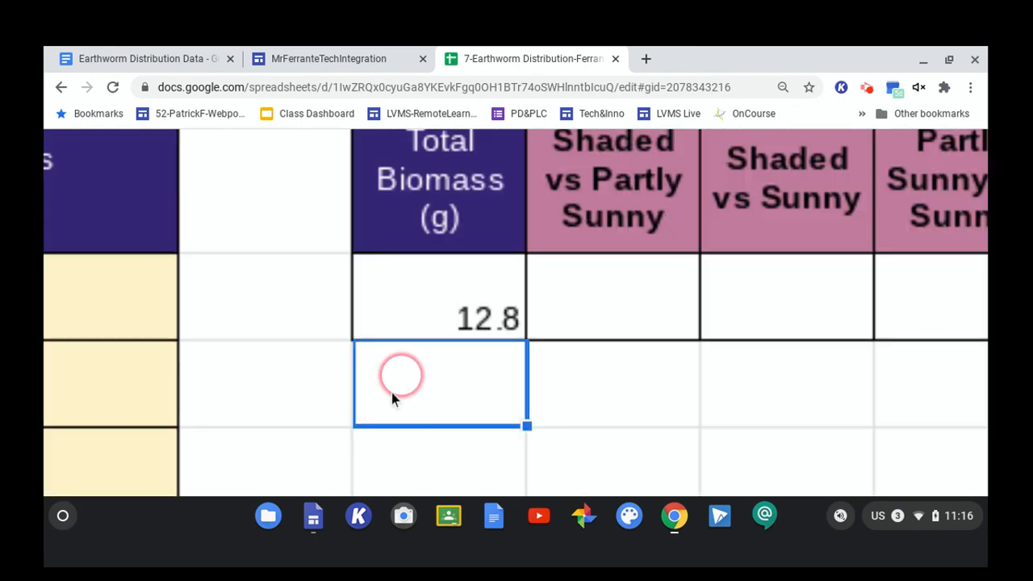
{"action": "scroll", "coordinate": [392, 396], "scroll_direction": "down", "scroll_amount": 1}
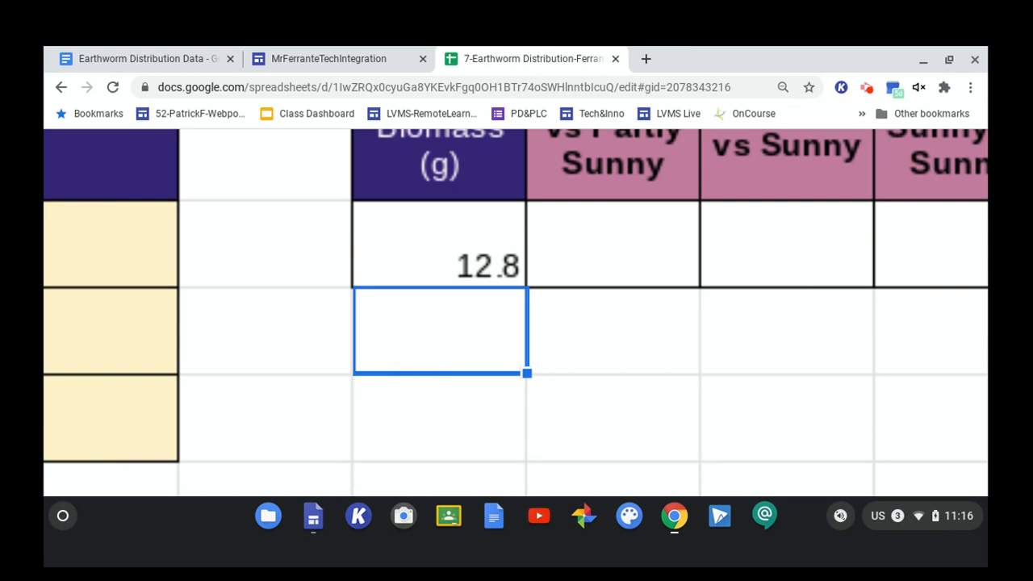
{"action": "left_click", "coordinate": [867, 86]}
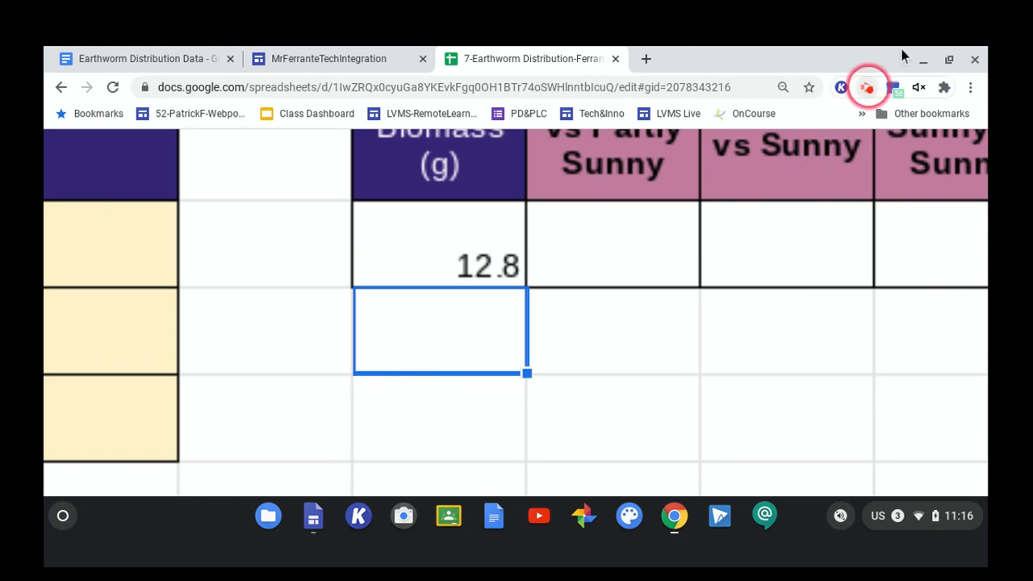
{"action": "left_click", "coordinate": [868, 87]}
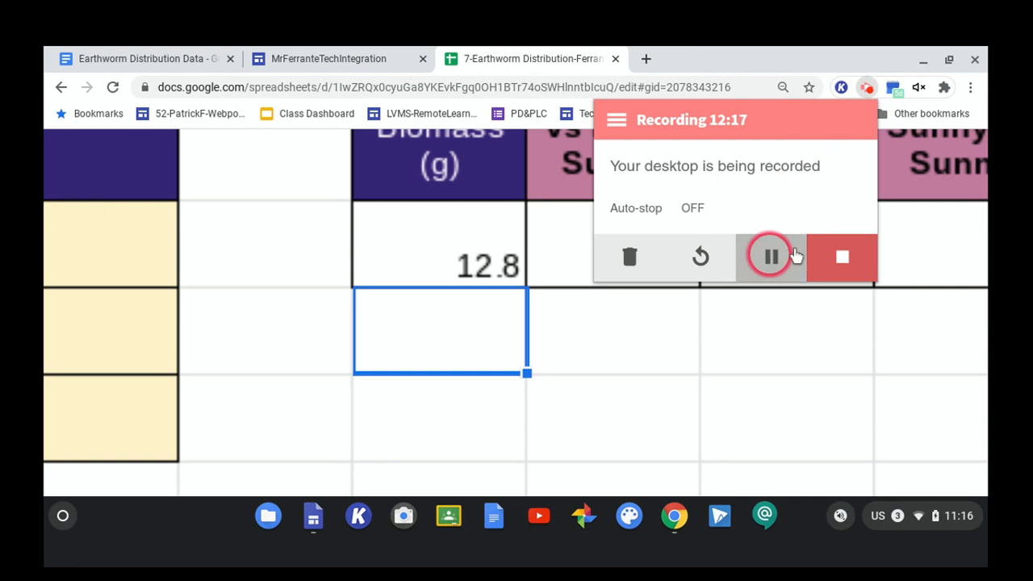
{"action": "left_click", "coordinate": [796, 256]}
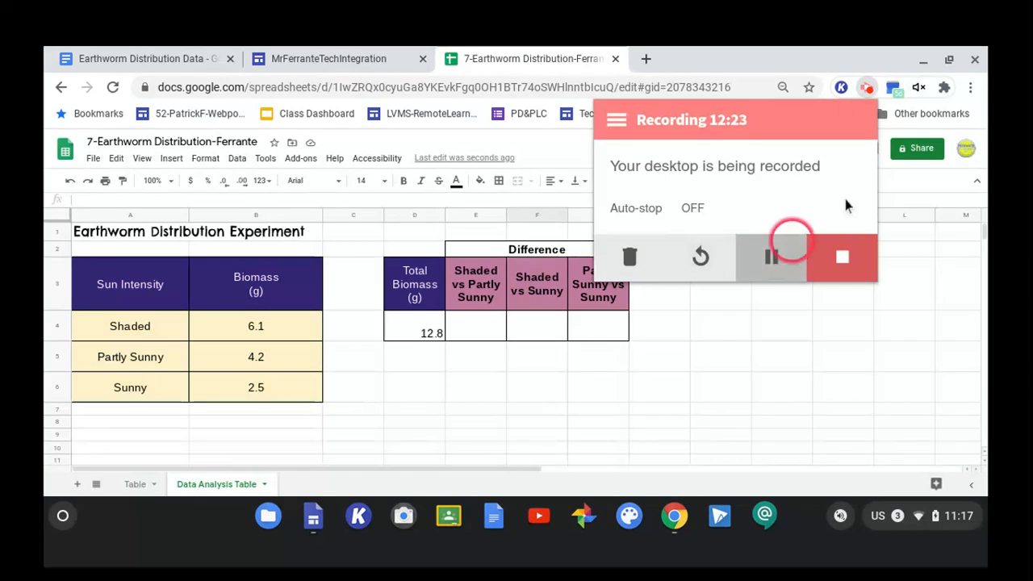
Calculate the Shaded vs Partly Sunny difference in cell E4 with the formula =sum(B4-B5)
{"action": "left_click", "coordinate": [498, 327]}
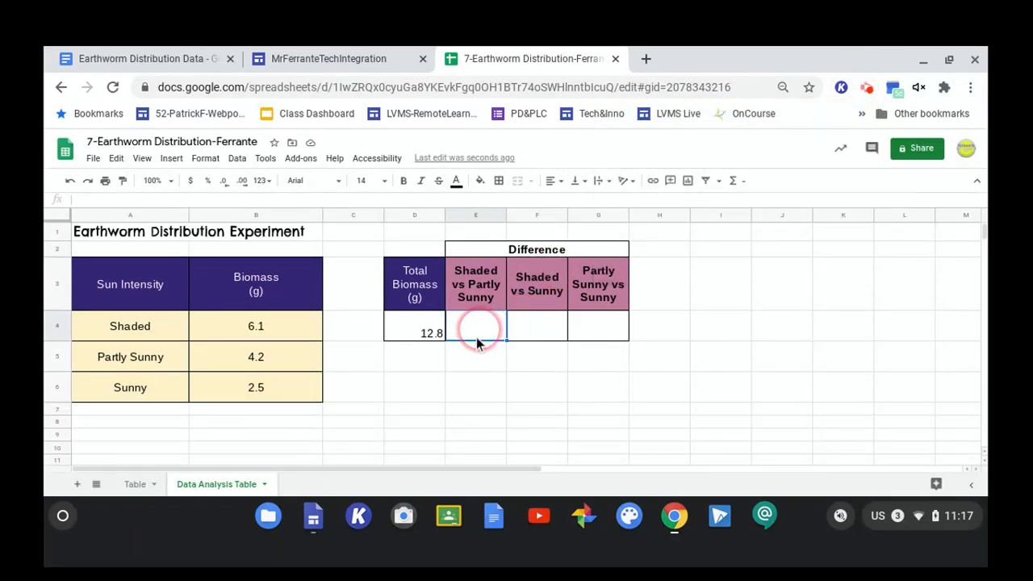
{"action": "left_click", "coordinate": [477, 341]}
{"action": "type", "text": "="}
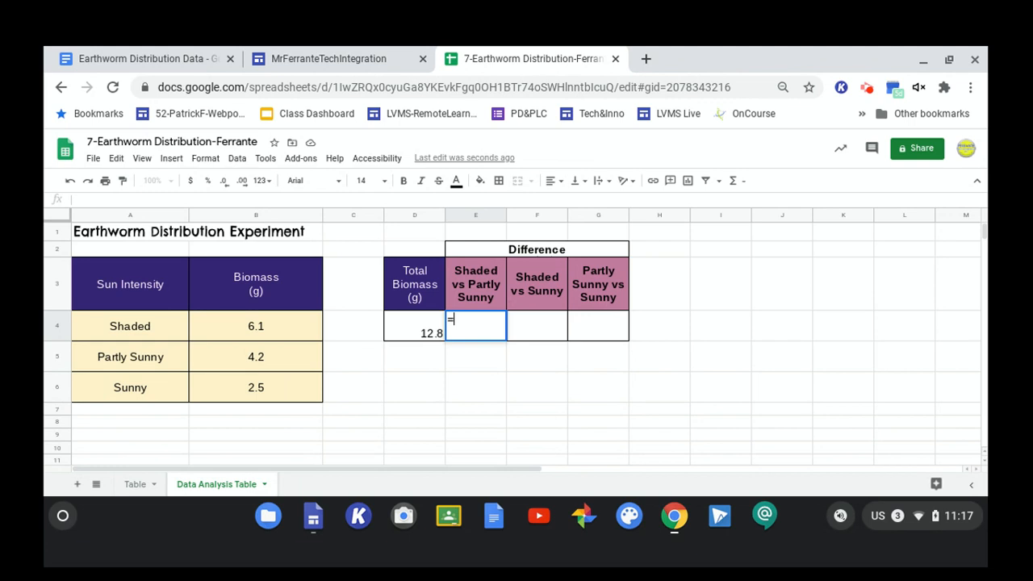
{"action": "type", "text": "sum"}
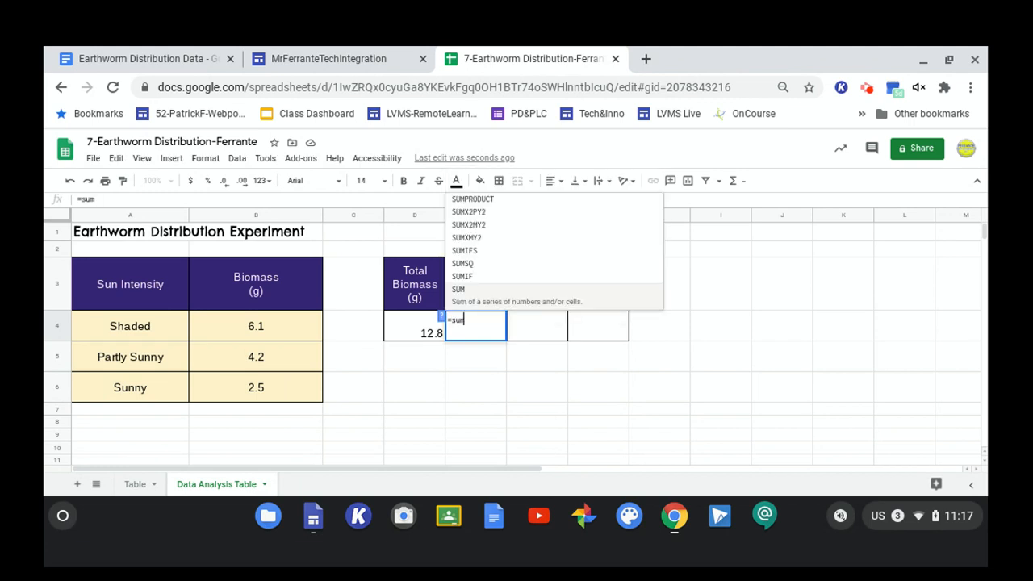
{"action": "type", "text": "("}
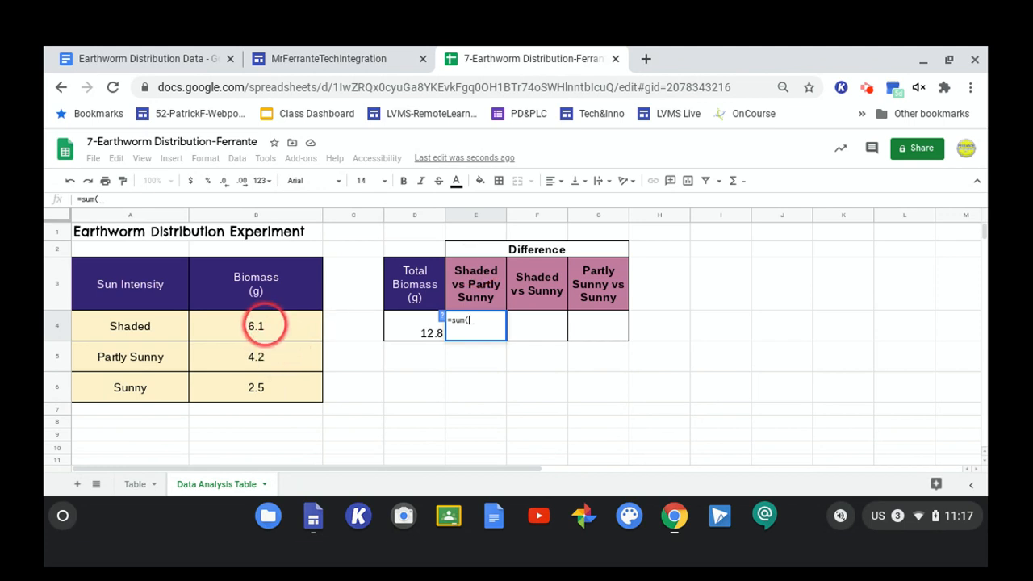
{"action": "type", "text": "B4"}
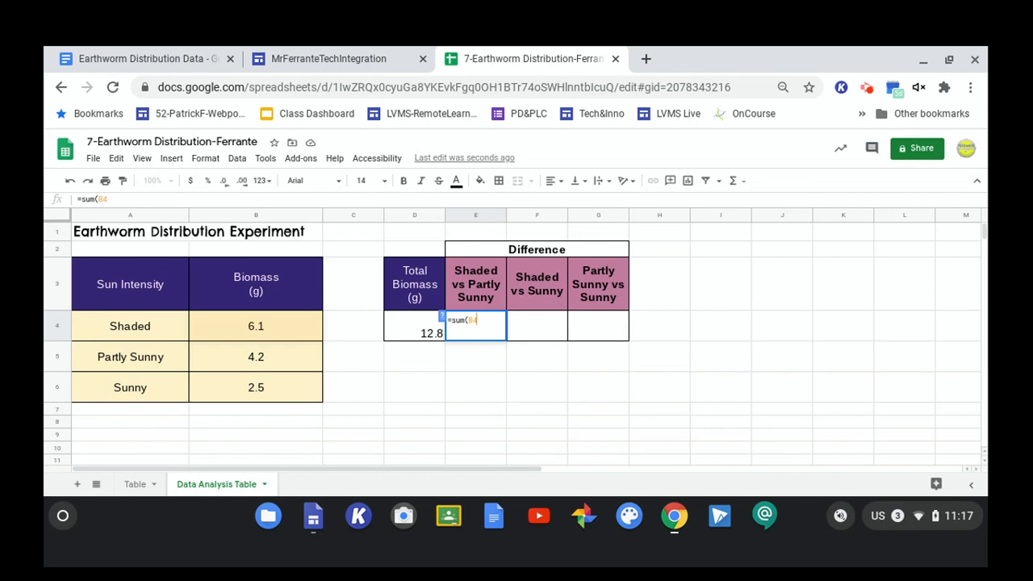
{"action": "type", "text": "-"}
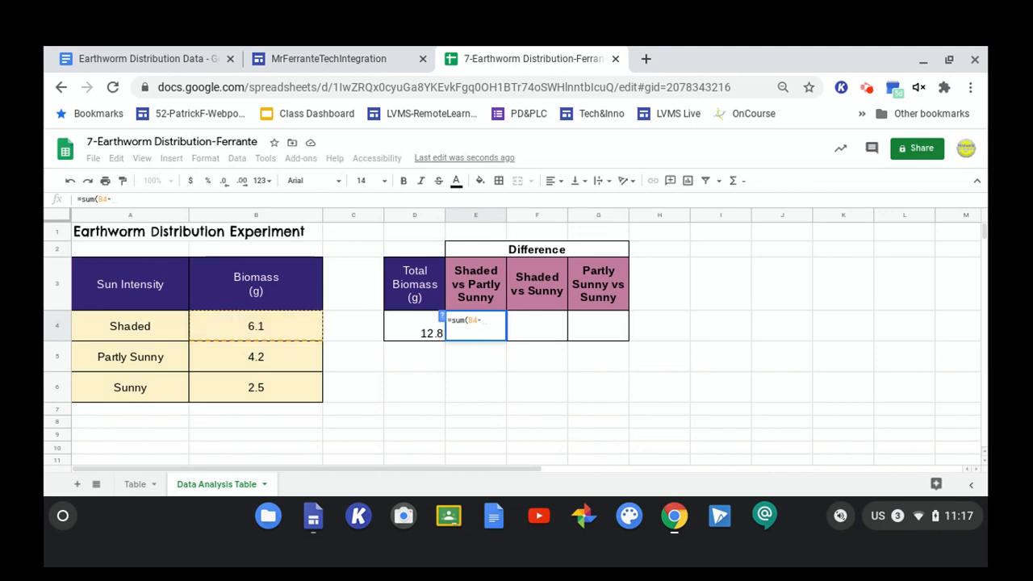
{"action": "left_click", "coordinate": [232, 356]}
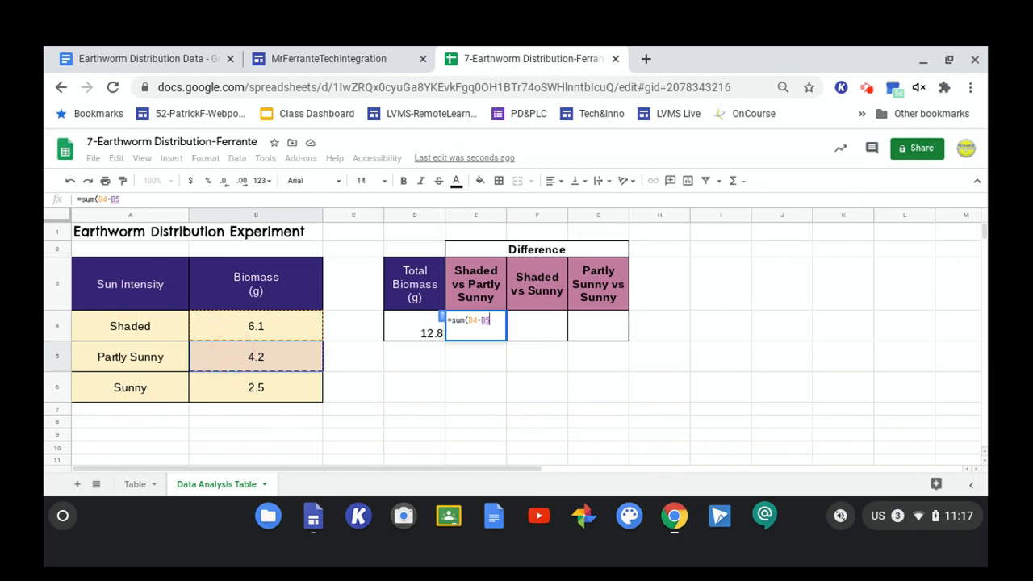
{"action": "type", "text": ")"}
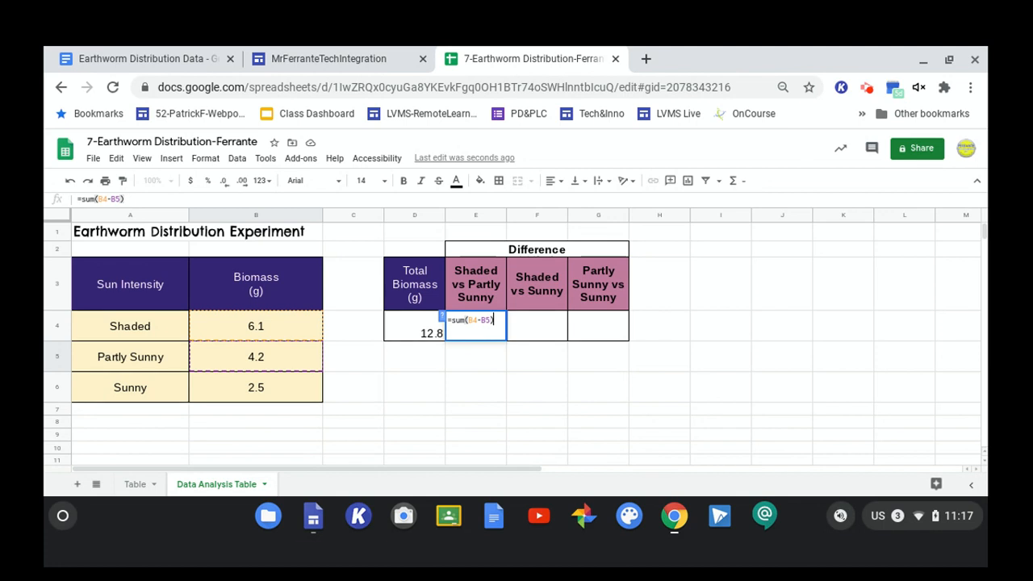
{"action": "key", "text": "Return"}
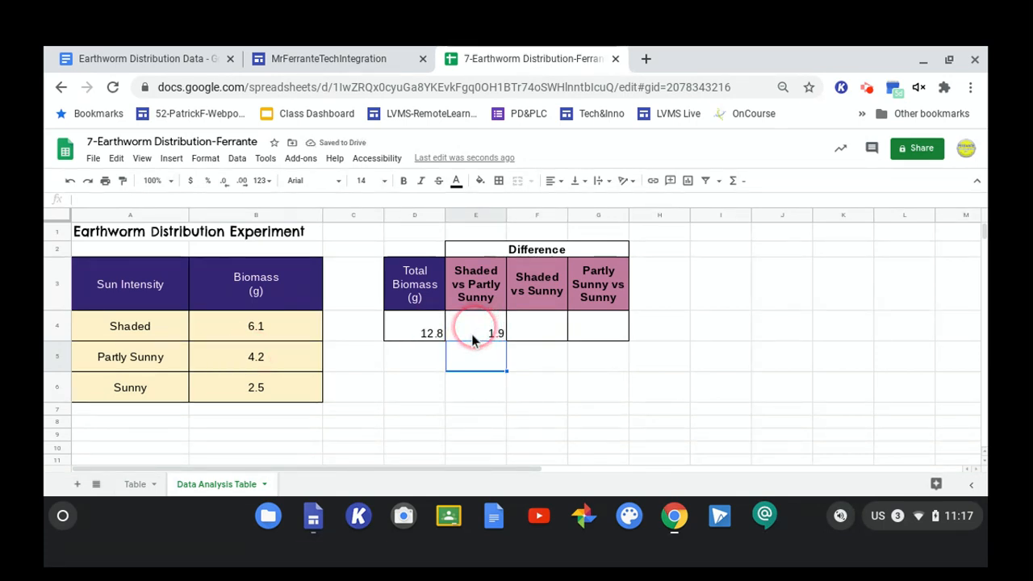
Try calculating the Shaded vs Sunny difference in cell F4 with =Sum(B4-B6), and undo the entry
{"action": "left_click", "coordinate": [532, 335]}
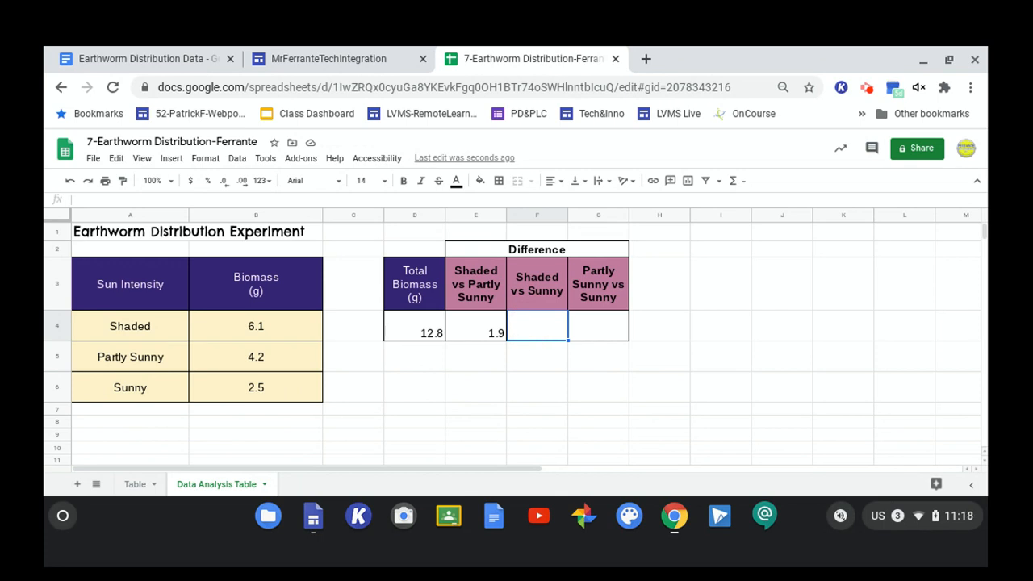
{"action": "type", "text": "=Sume"}
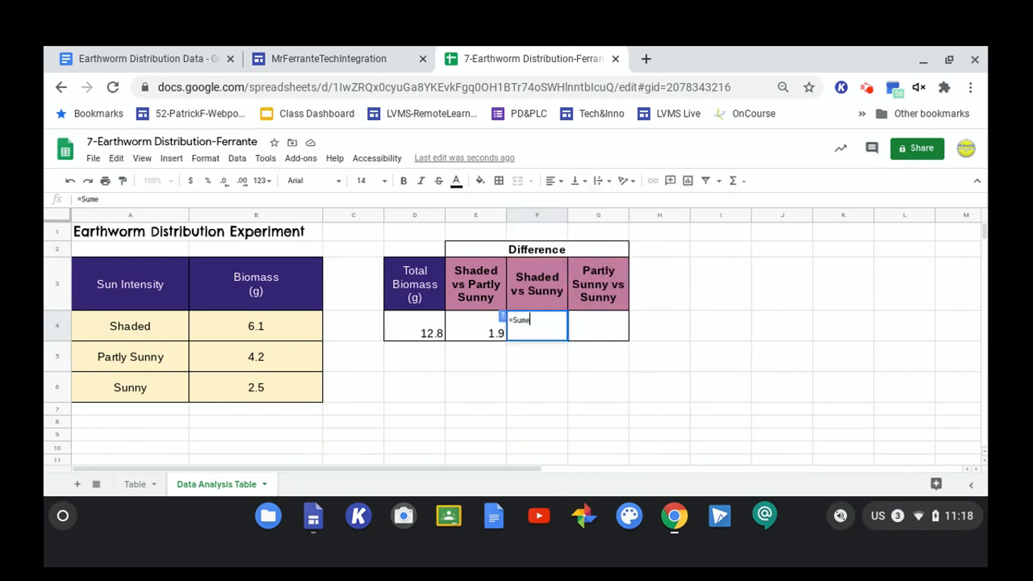
{"action": "key", "text": "BackSpace"}
{"action": "type", "text": "("}
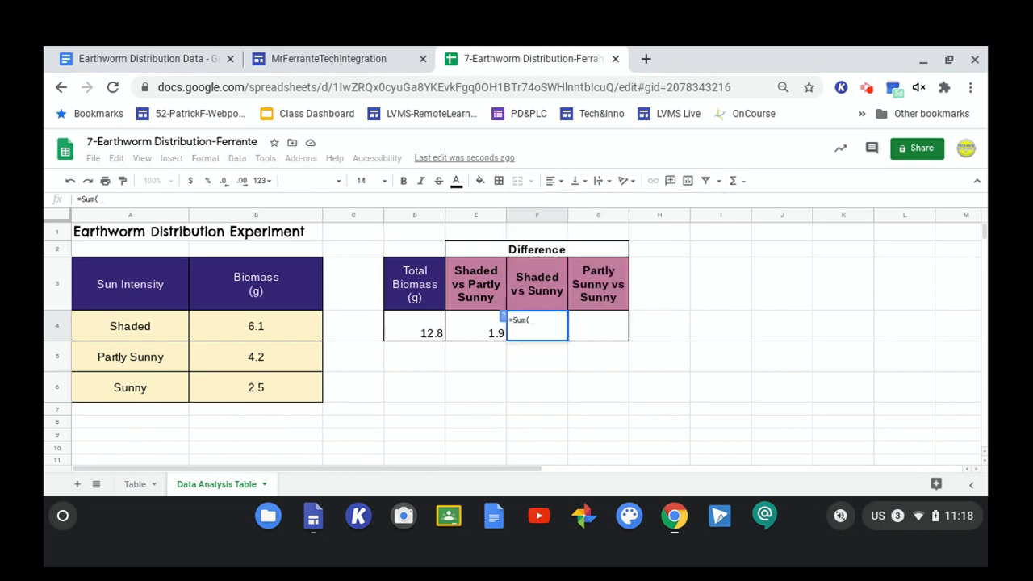
{"action": "left_click", "coordinate": [232, 337]}
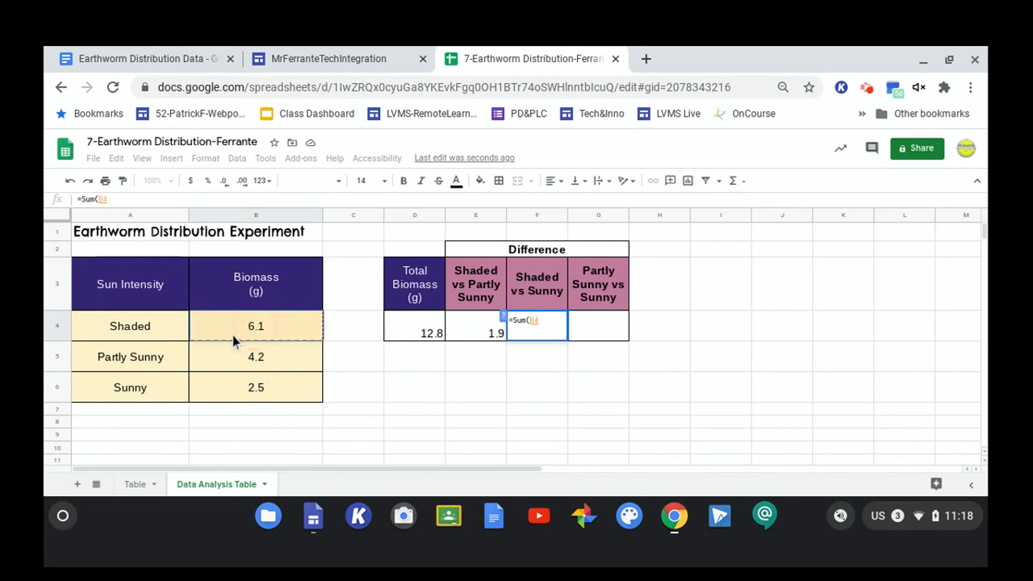
{"action": "type", "text": "-"}
{"action": "left_click", "coordinate": [243, 389]}
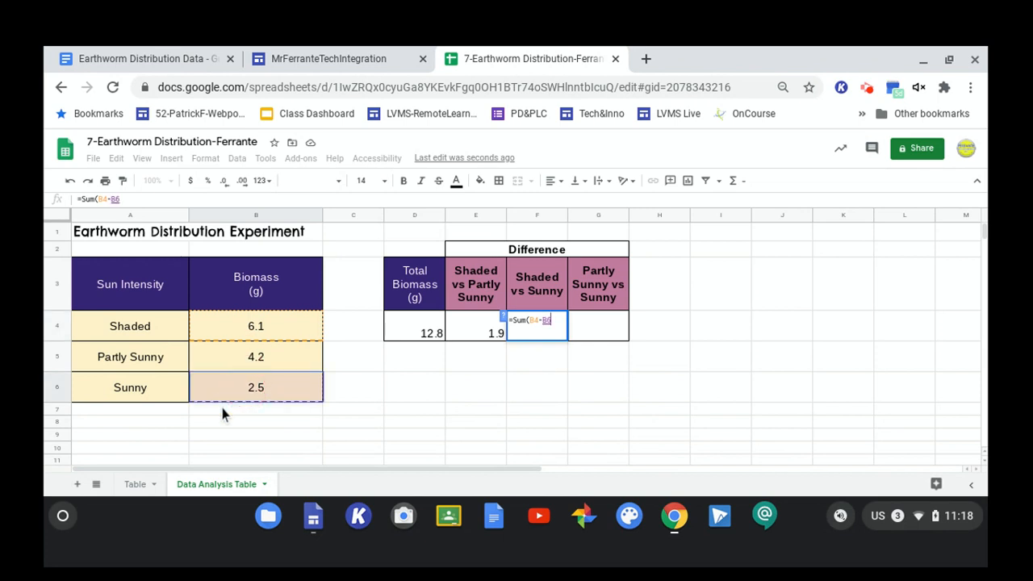
{"action": "type", "text": ")"}
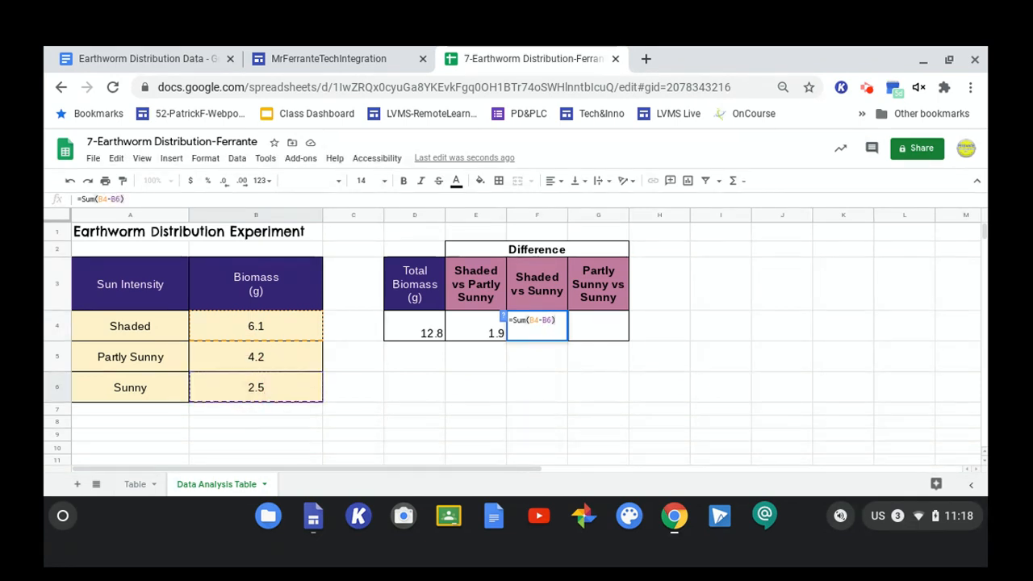
{"action": "key", "text": "Return"}
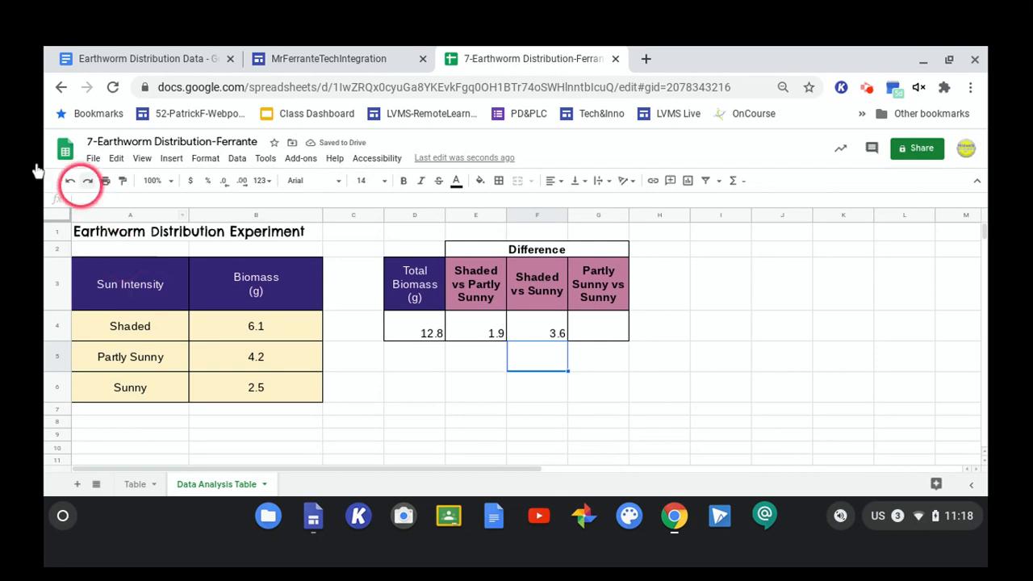
{"action": "left_click", "coordinate": [68, 180]}
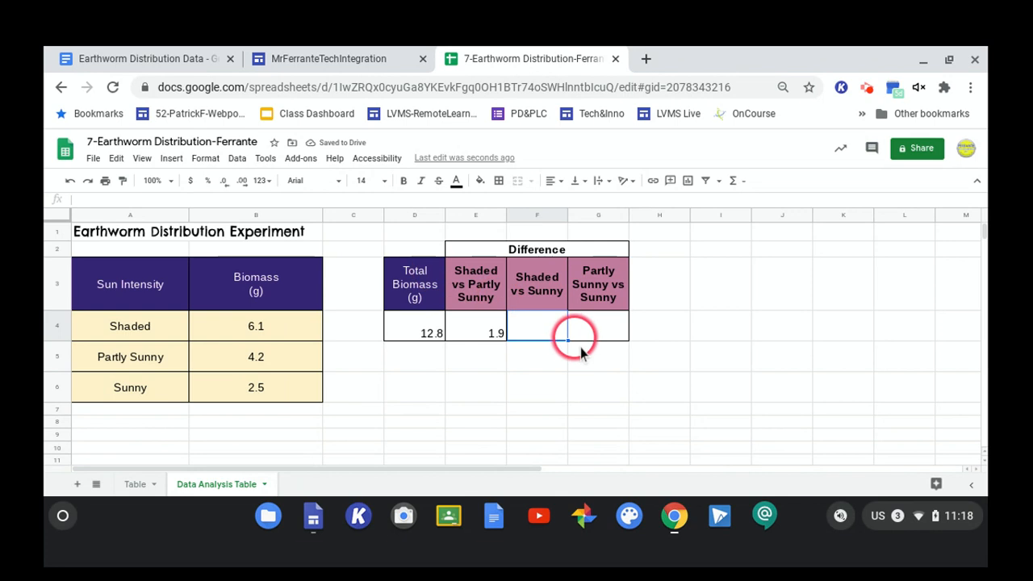
Try filling the difference formula from E4 across F4:G4, and undo the fill
{"action": "left_click", "coordinate": [475, 333]}
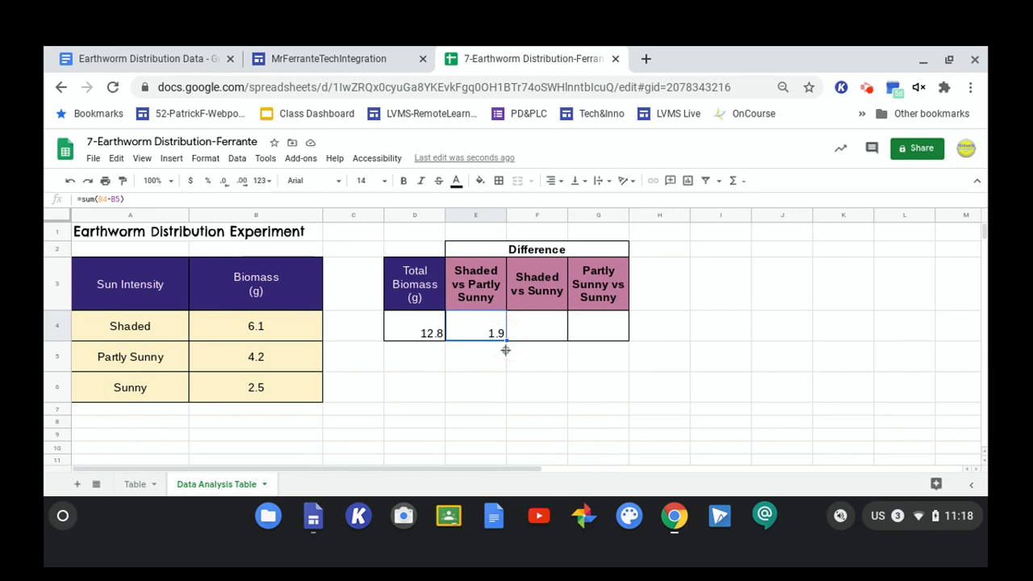
{"action": "left_click_drag", "start_coordinate": [506, 350], "coordinate": [592, 347]}
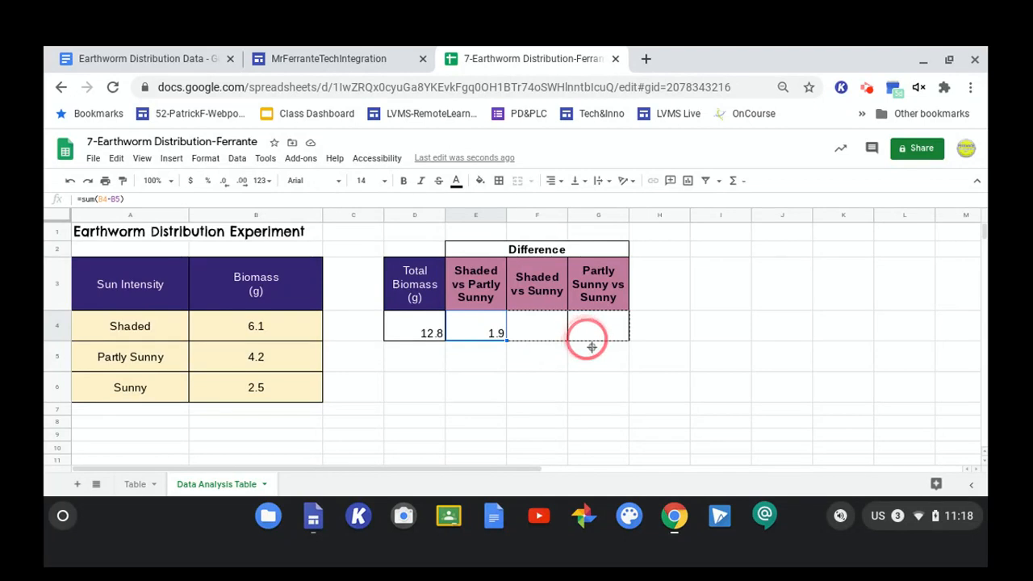
{"action": "left_click_drag", "start_coordinate": [591, 347], "coordinate": [593, 347]}
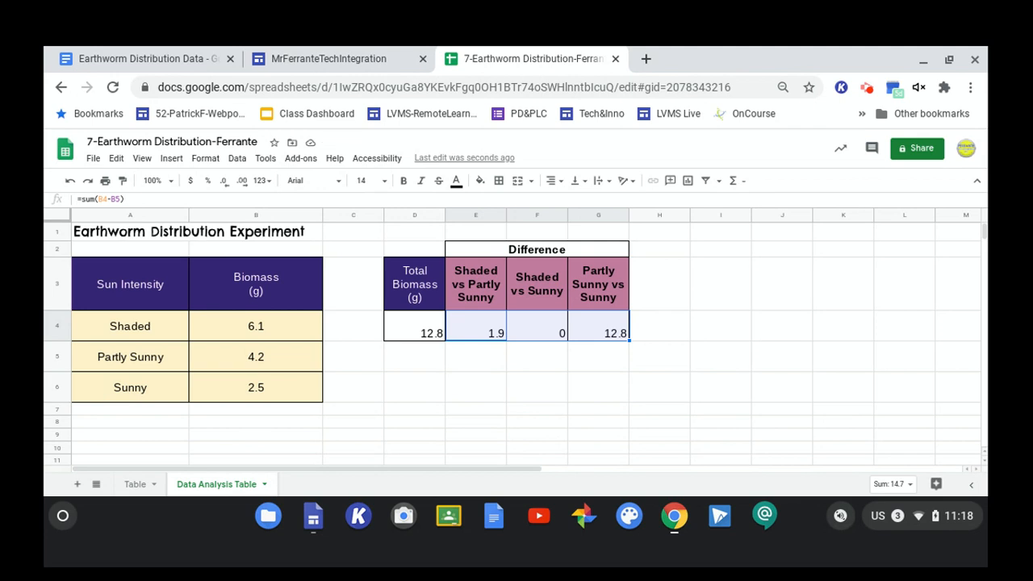
{"action": "key", "text": "ctrl+z"}
{"action": "left_click", "coordinate": [517, 365]}
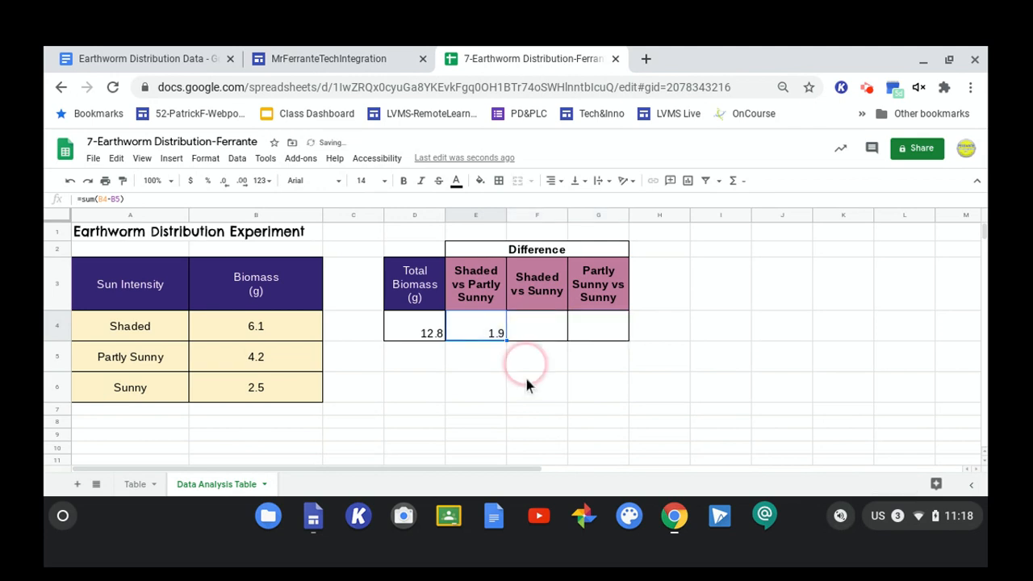
Inspect the cell references in the Shaded vs Partly Sunny formula in E4 without changing it
{"action": "left_click", "coordinate": [484, 329]}
{"action": "double_click", "coordinate": [485, 332]}
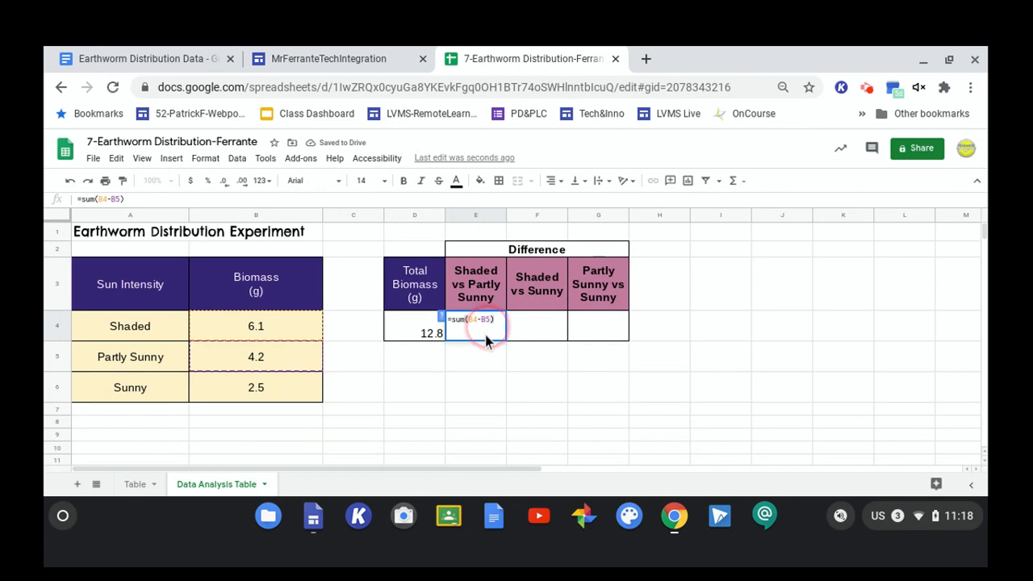
{"action": "left_click", "coordinate": [507, 352]}
{"action": "left_click", "coordinate": [508, 352]}
{"action": "left_click", "coordinate": [504, 331]}
{"action": "left_click", "coordinate": [494, 333]}
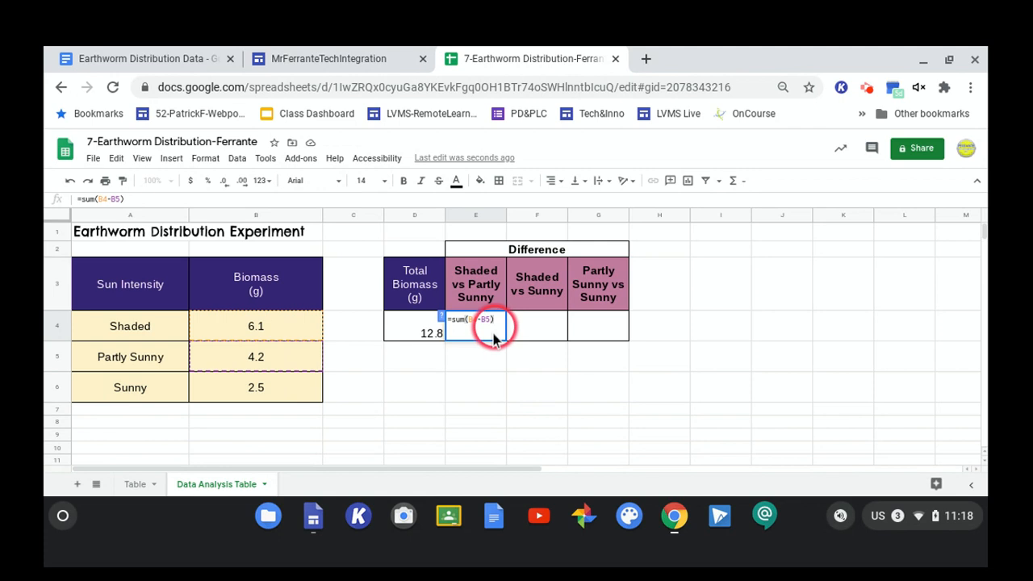
{"action": "left_click", "coordinate": [501, 373]}
Calculate the Shaded vs Sunny difference in cell F4 by inserting a SUM function and completing it as =SUM(B4-B6)
{"action": "left_click", "coordinate": [531, 340]}
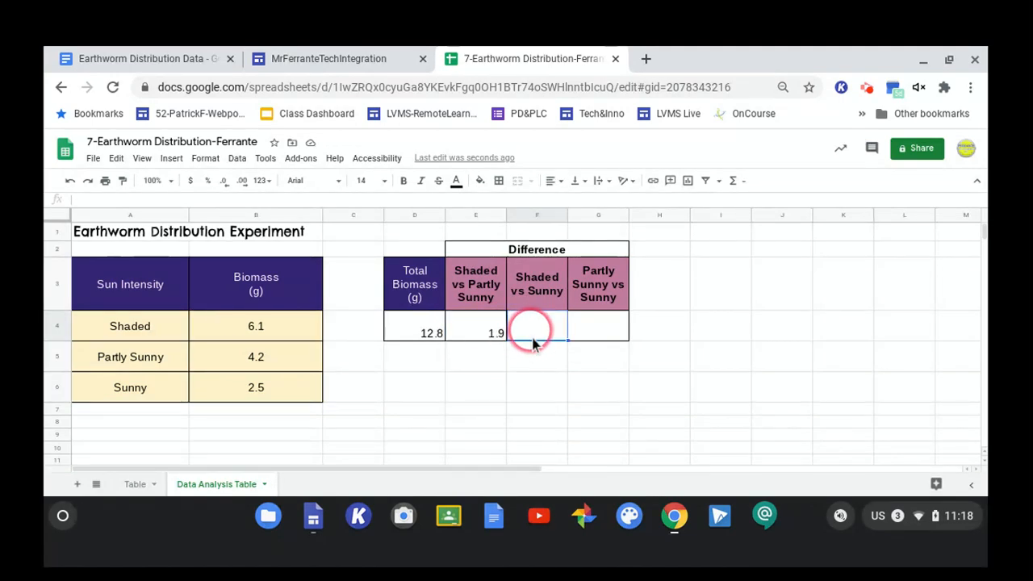
{"action": "left_click", "coordinate": [738, 181]}
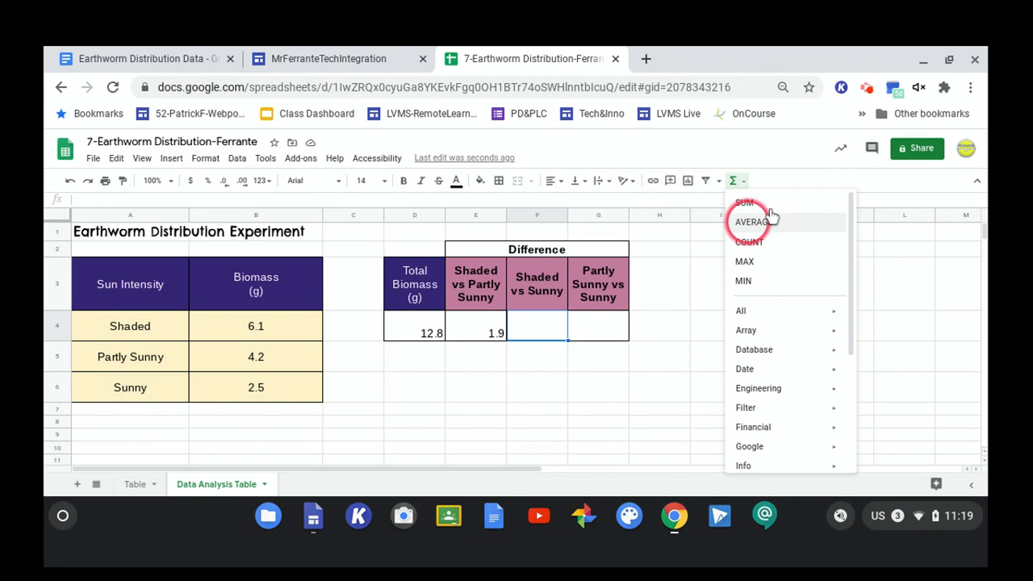
{"action": "left_click", "coordinate": [755, 201]}
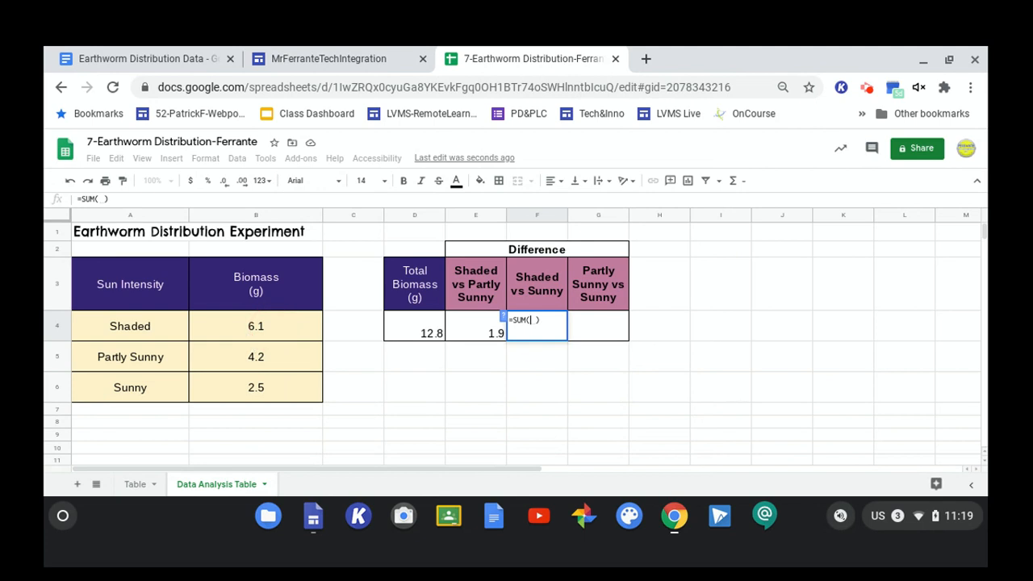
{"action": "left_click", "coordinate": [249, 335]}
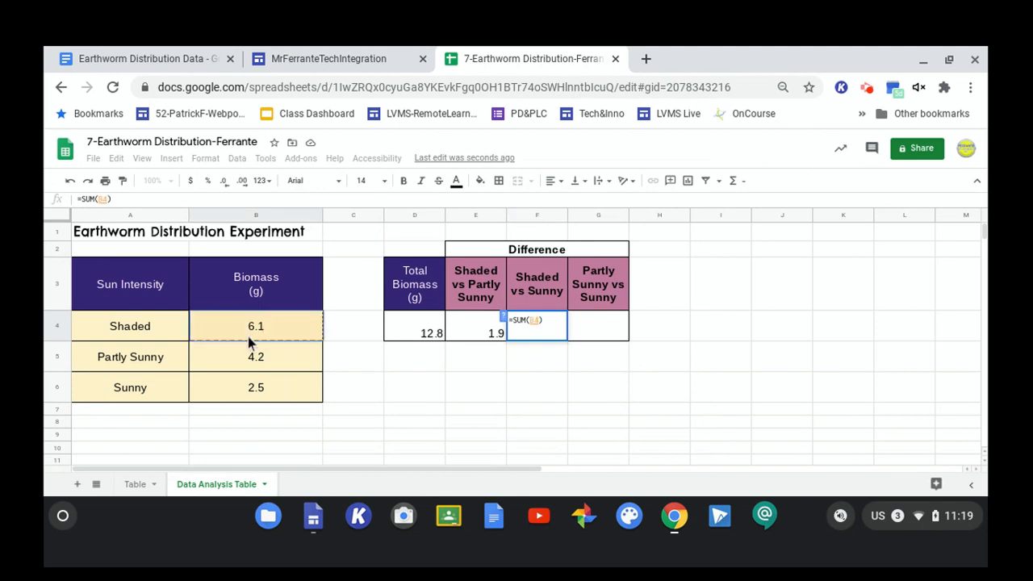
{"action": "type", "text": "-"}
{"action": "left_click", "coordinate": [255, 388]}
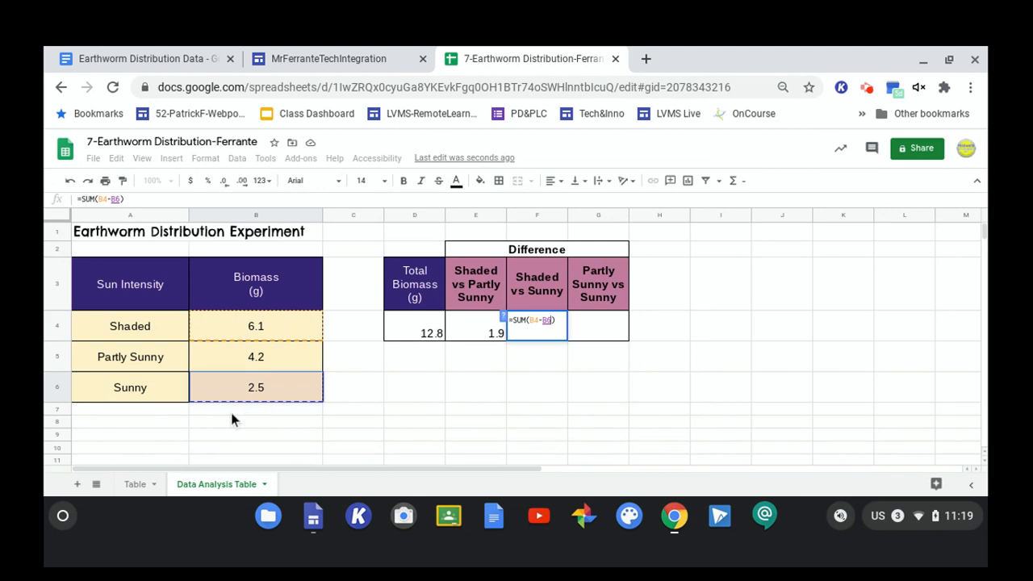
{"action": "left_click", "coordinate": [561, 328]}
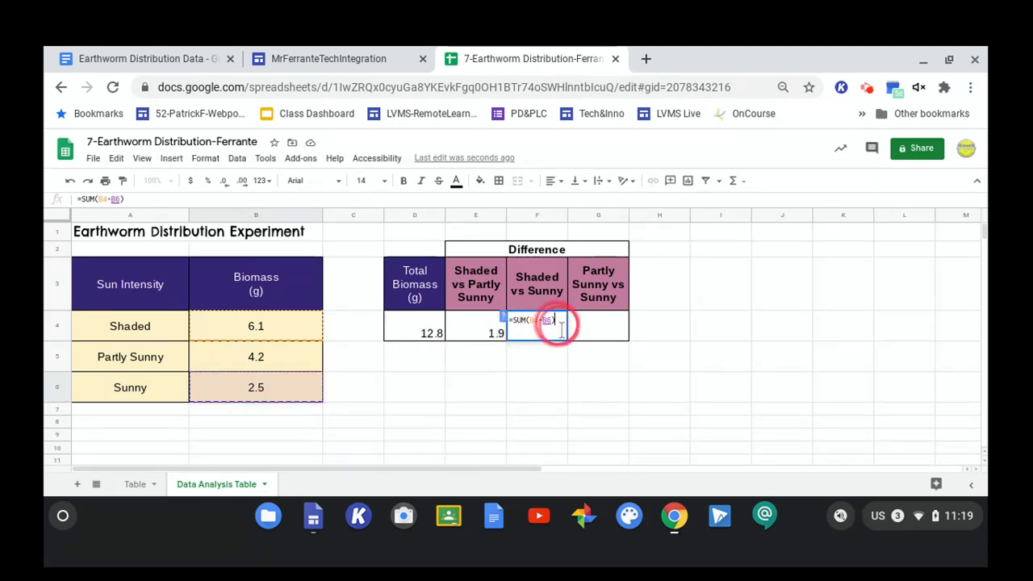
{"action": "key", "text": "Return"}
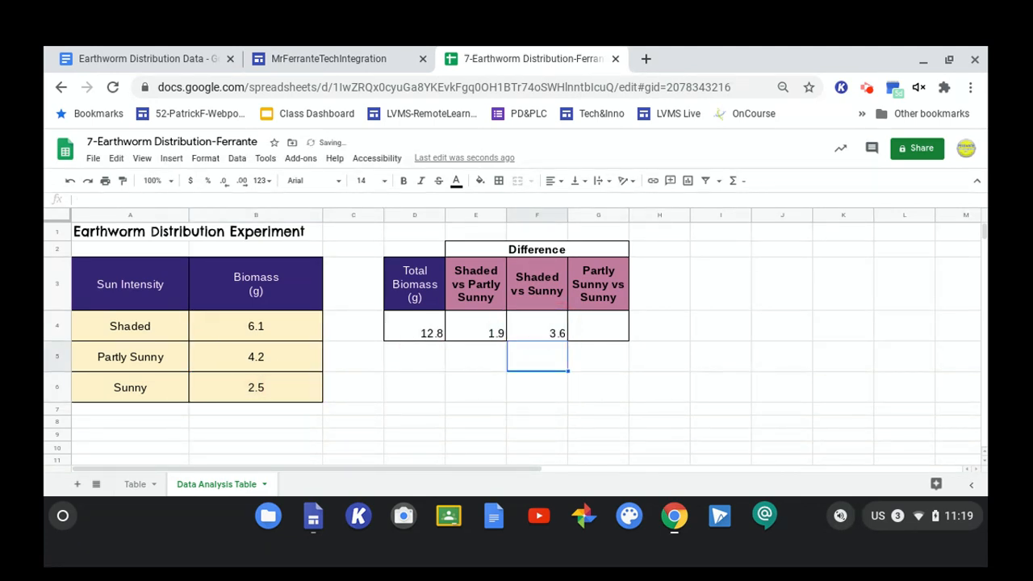
Calculate the Partly Sunny vs Sunny difference in cell G4 with the formula =Sum(B5-B6)
{"action": "left_click", "coordinate": [595, 331]}
{"action": "type", "text": "=Sum"}
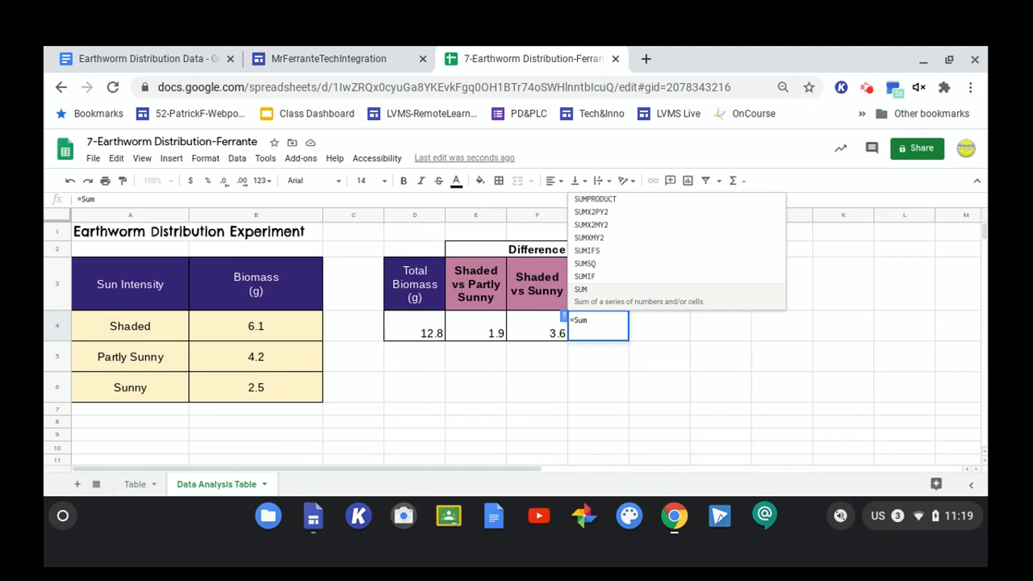
{"action": "type", "text": "("}
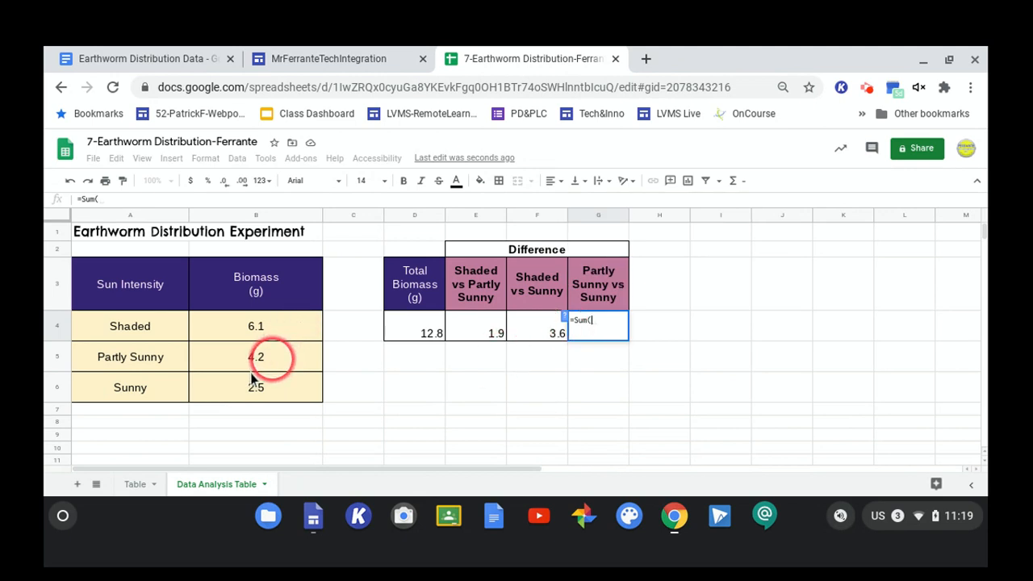
{"action": "left_click", "coordinate": [251, 369]}
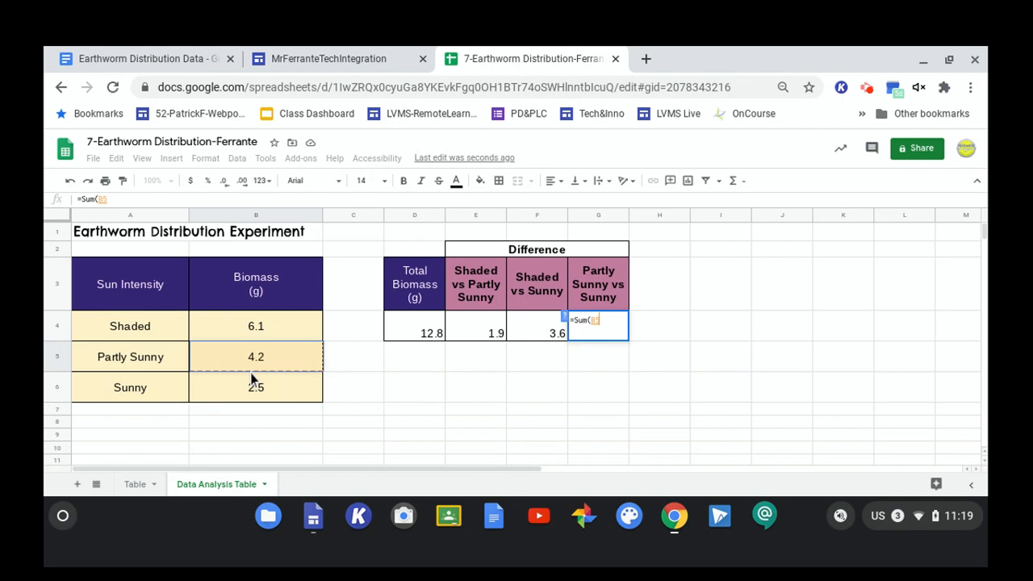
{"action": "type", "text": "-"}
{"action": "left_click", "coordinate": [249, 402]}
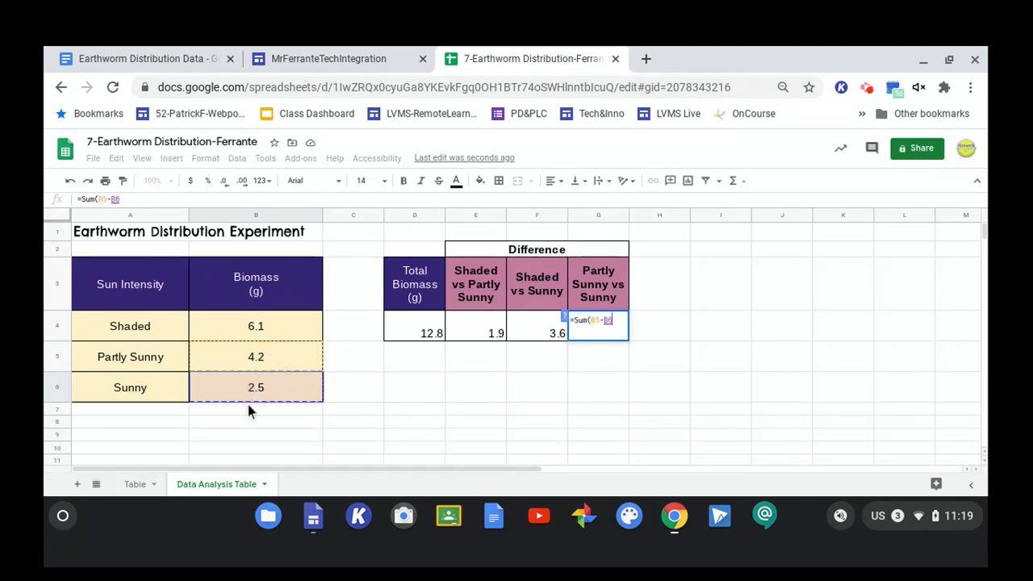
{"action": "type", "text": ")"}
{"action": "key", "text": "Return"}
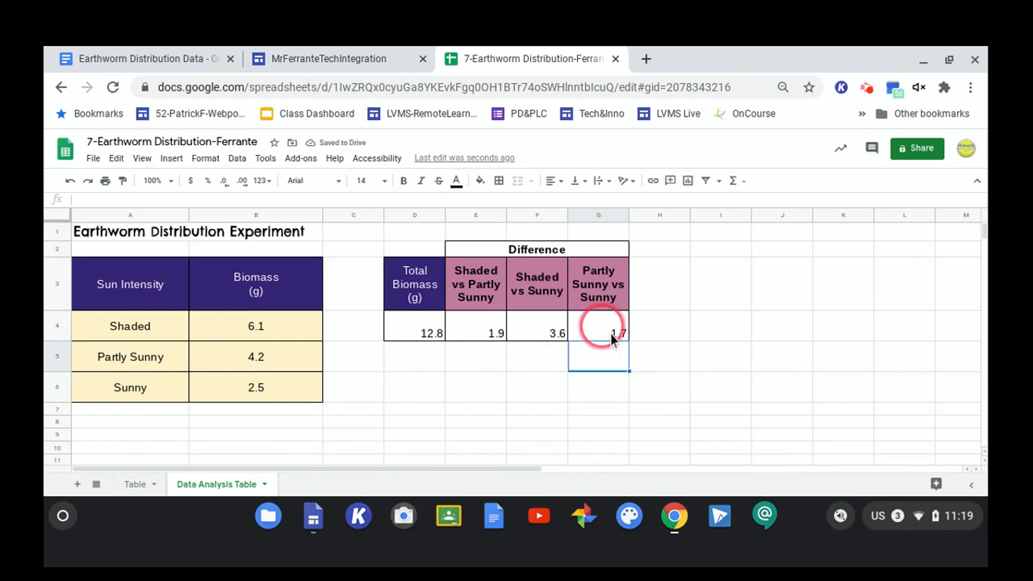
Center the results in D4:G4 horizontally and align them to the middle vertically
{"action": "left_click", "coordinate": [547, 361]}
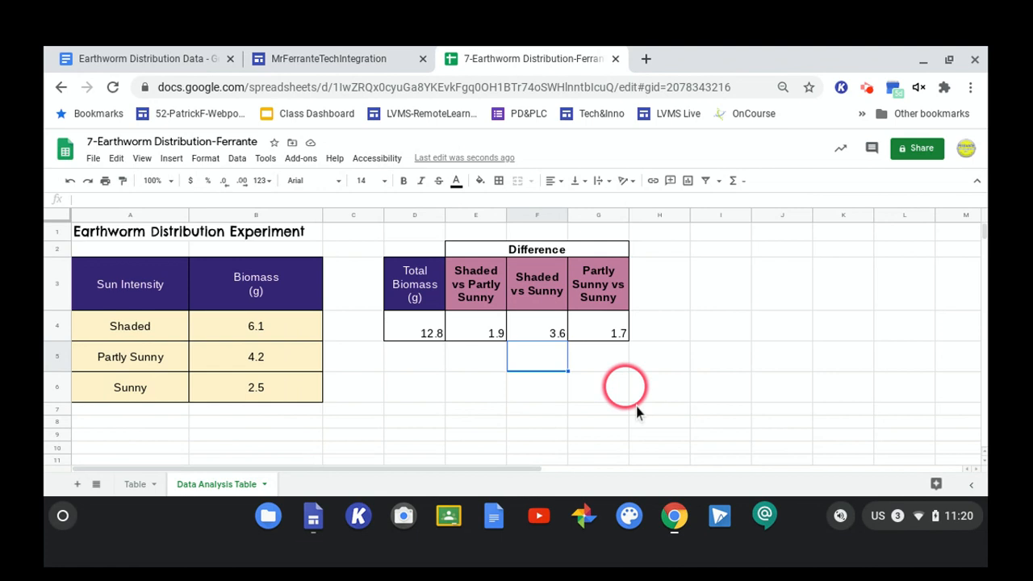
{"action": "left_click", "coordinate": [622, 391]}
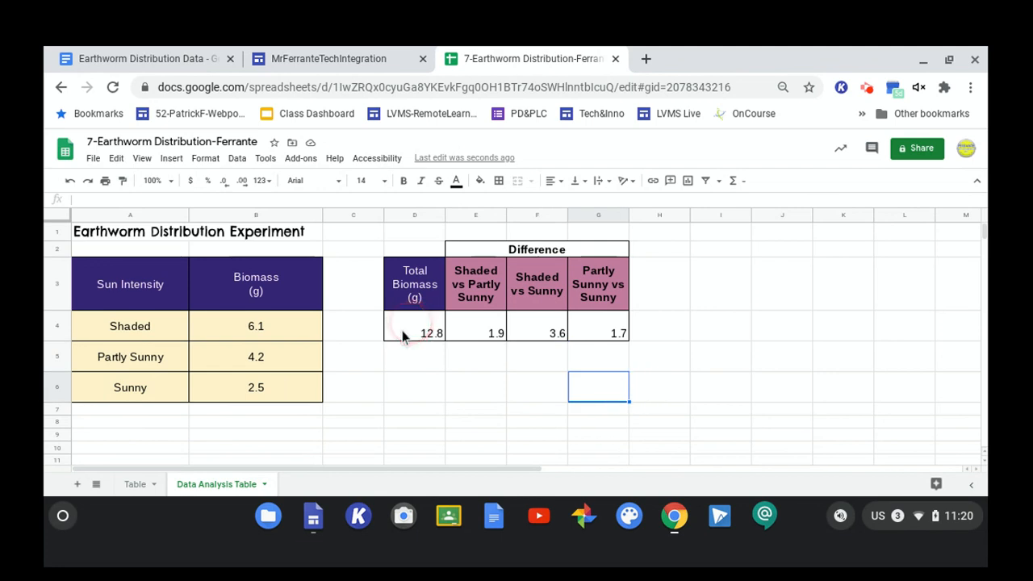
{"action": "left_click_drag", "start_coordinate": [404, 336], "coordinate": [593, 345]}
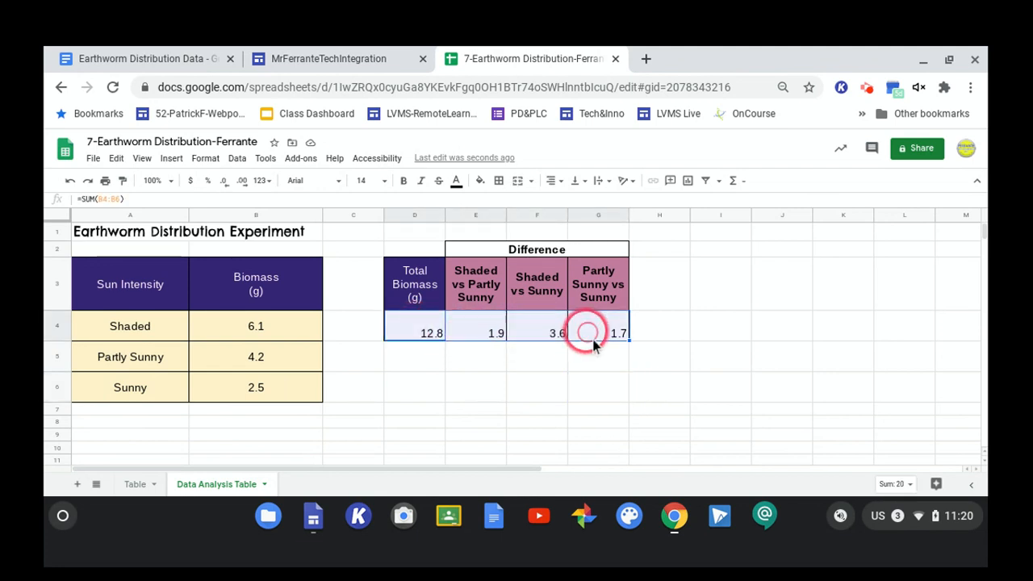
{"action": "left_click", "coordinate": [557, 179]}
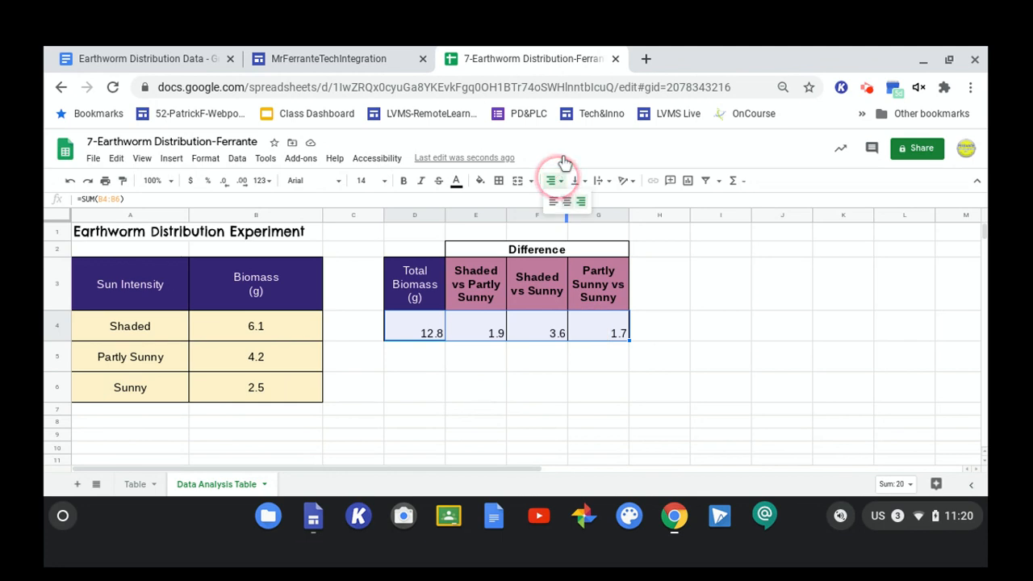
{"action": "left_click", "coordinate": [567, 201]}
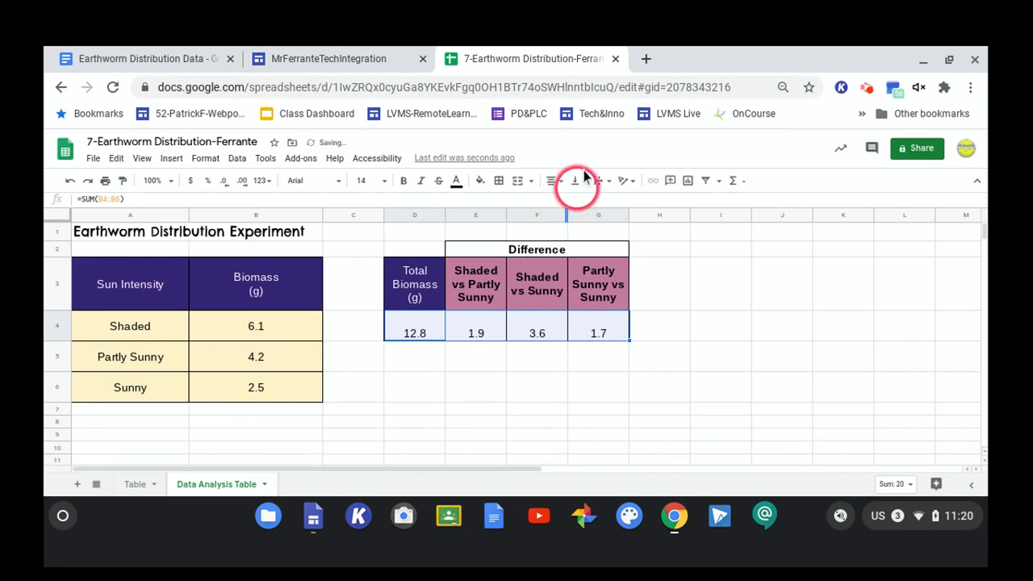
{"action": "left_click", "coordinate": [579, 181]}
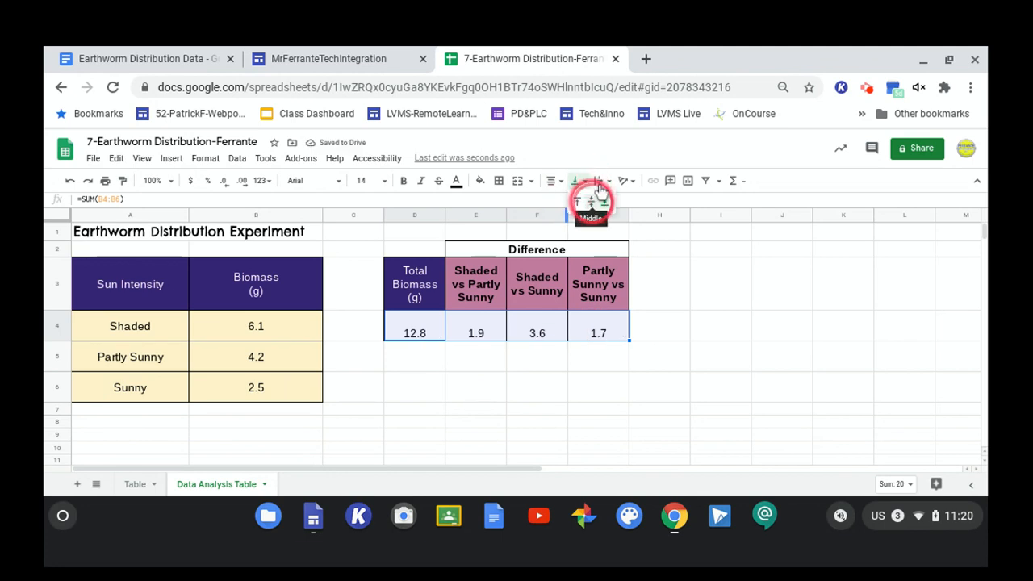
{"action": "left_click", "coordinate": [594, 197]}
{"action": "left_click", "coordinate": [485, 308]}
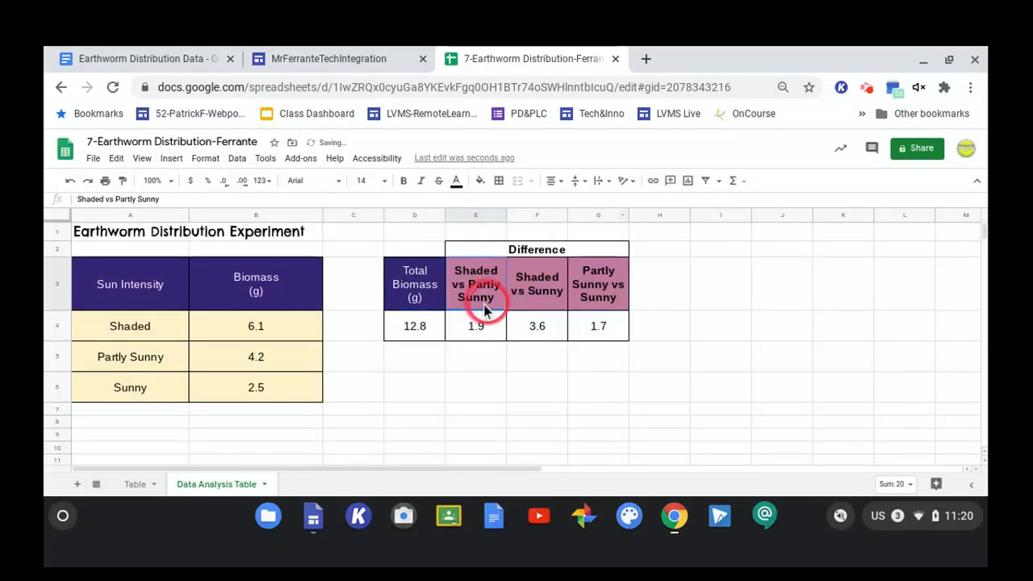
{"action": "double_click", "coordinate": [485, 305]}
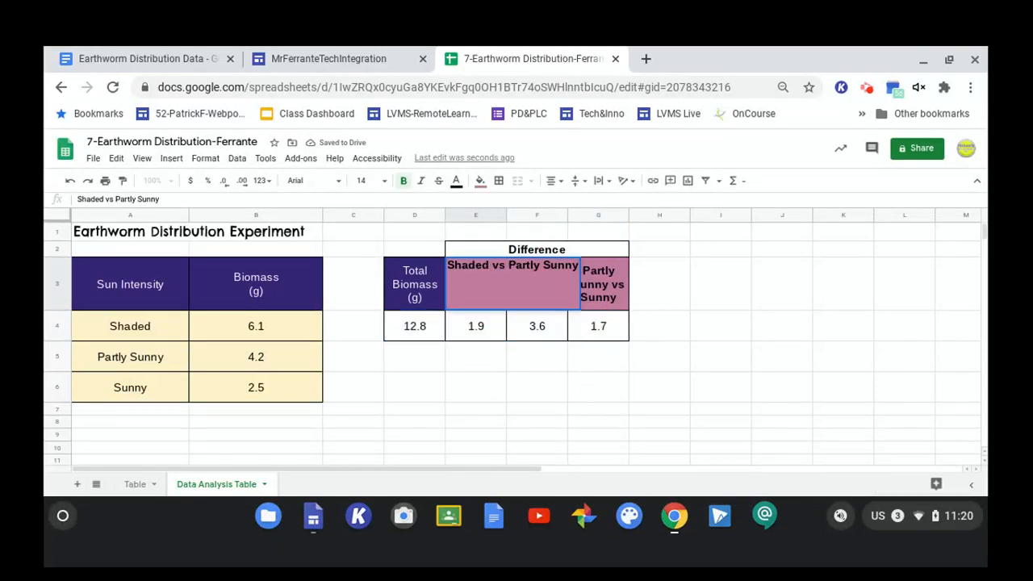
{"action": "key", "text": "Escape"}
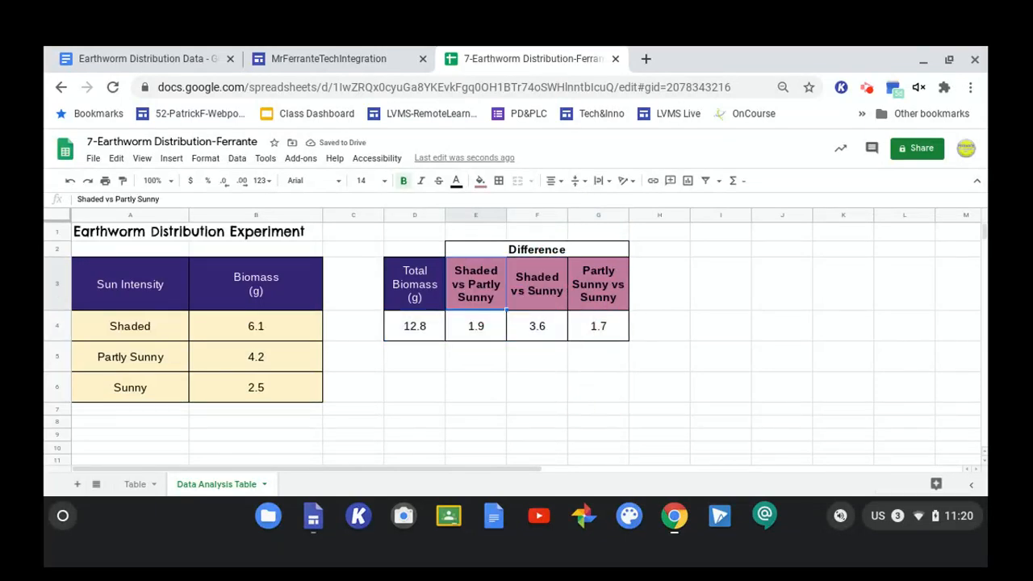
Add the unit "(g)" to the merged "Difference" heading in E2:G2, placed on a second line below the word
{"action": "left_click", "coordinate": [577, 248]}
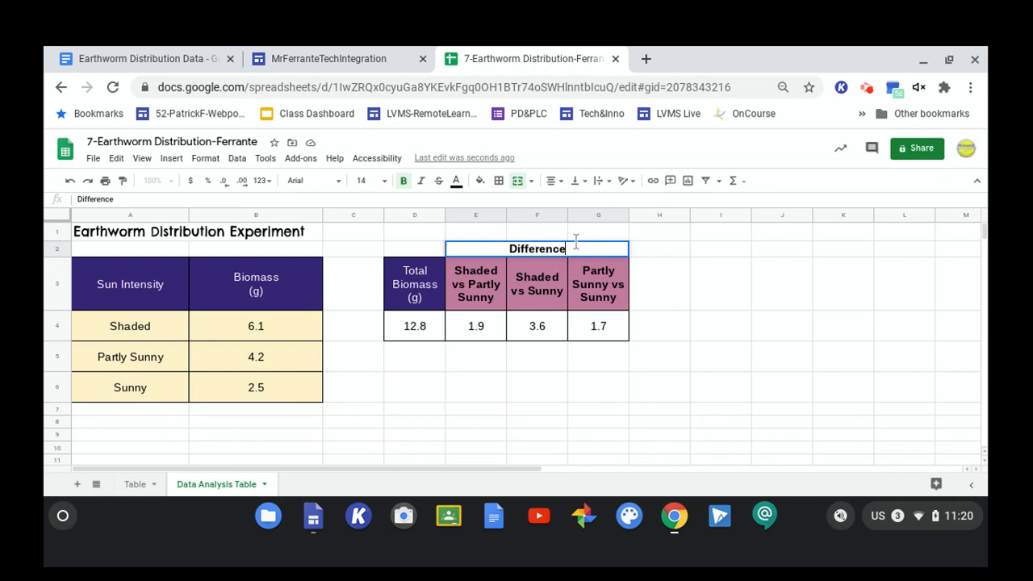
{"action": "key", "text": "Right"}
{"action": "type", "text": "(g)"}
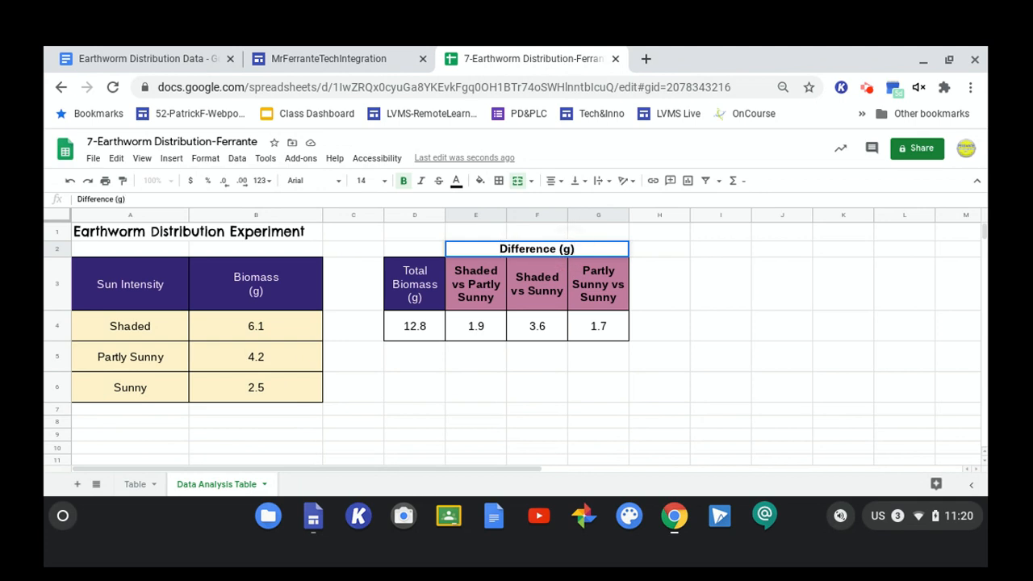
{"action": "left_click", "coordinate": [560, 248]}
{"action": "left_click", "coordinate": [601, 244]}
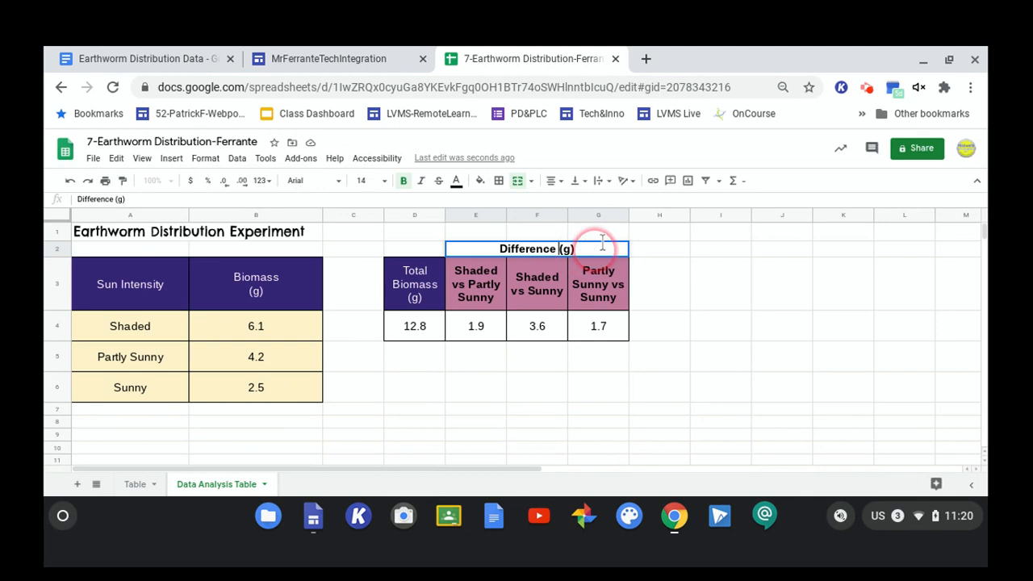
{"action": "key", "text": "ctrl+Return"}
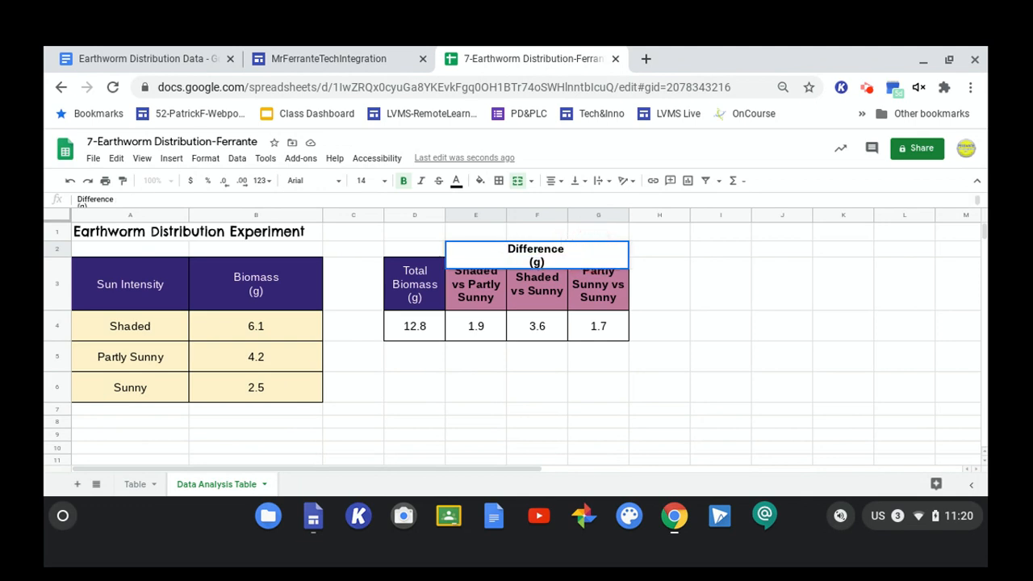
{"action": "left_click", "coordinate": [623, 427]}
{"action": "left_click", "coordinate": [714, 376]}
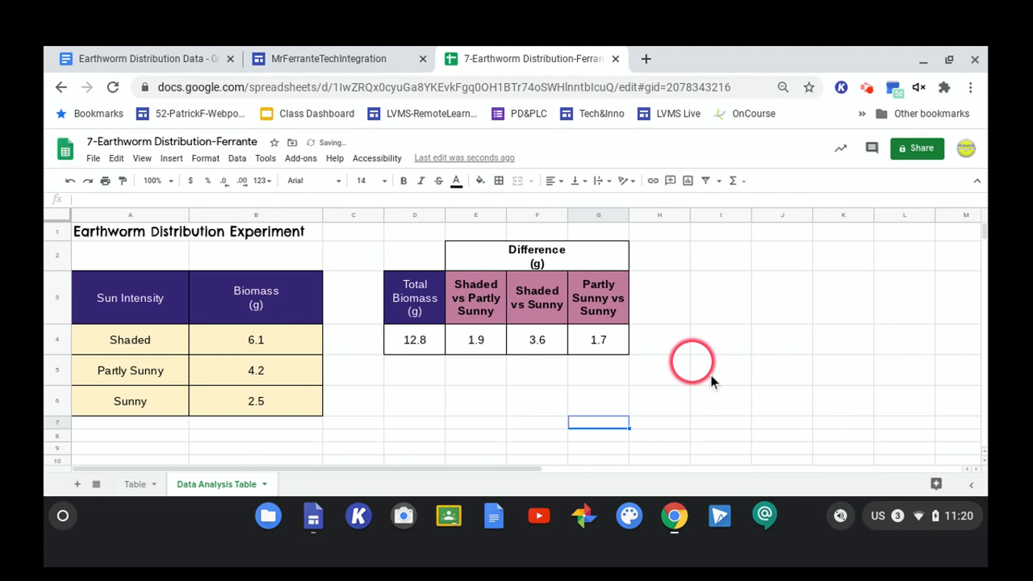